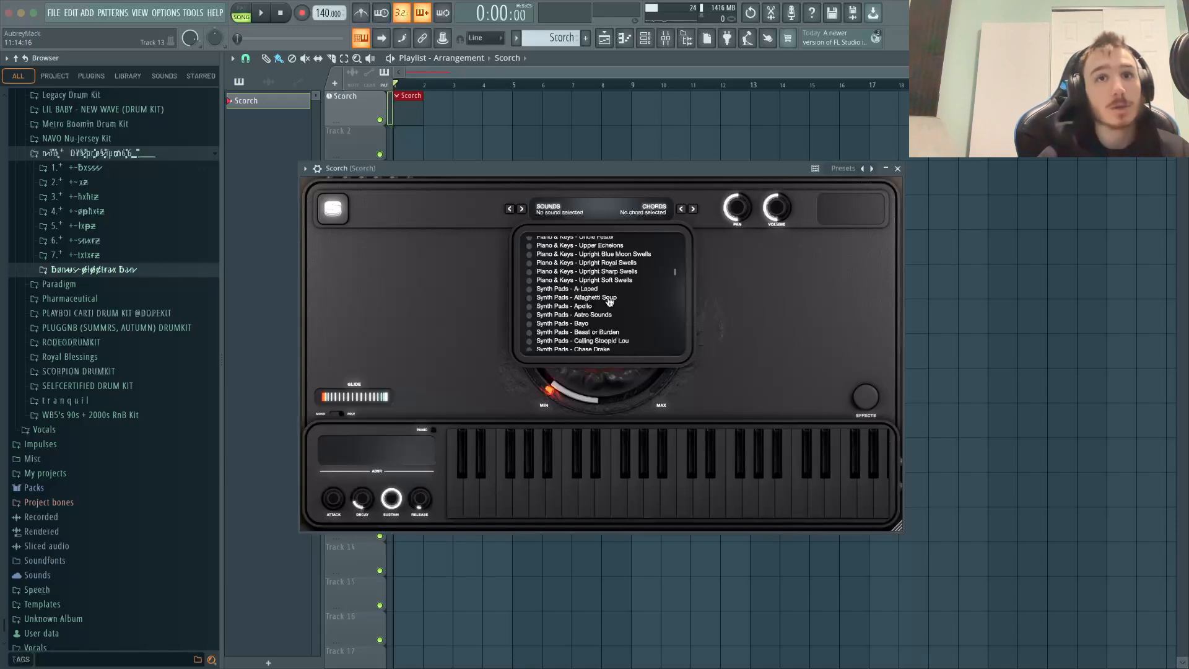
Browse Scorch's synth pad sounds and audition the D#5, F#5 and A#5 notes of the first chord
{"action": "scroll", "coordinate": [640, 299], "scroll_direction": "down", "scroll_amount": 3}
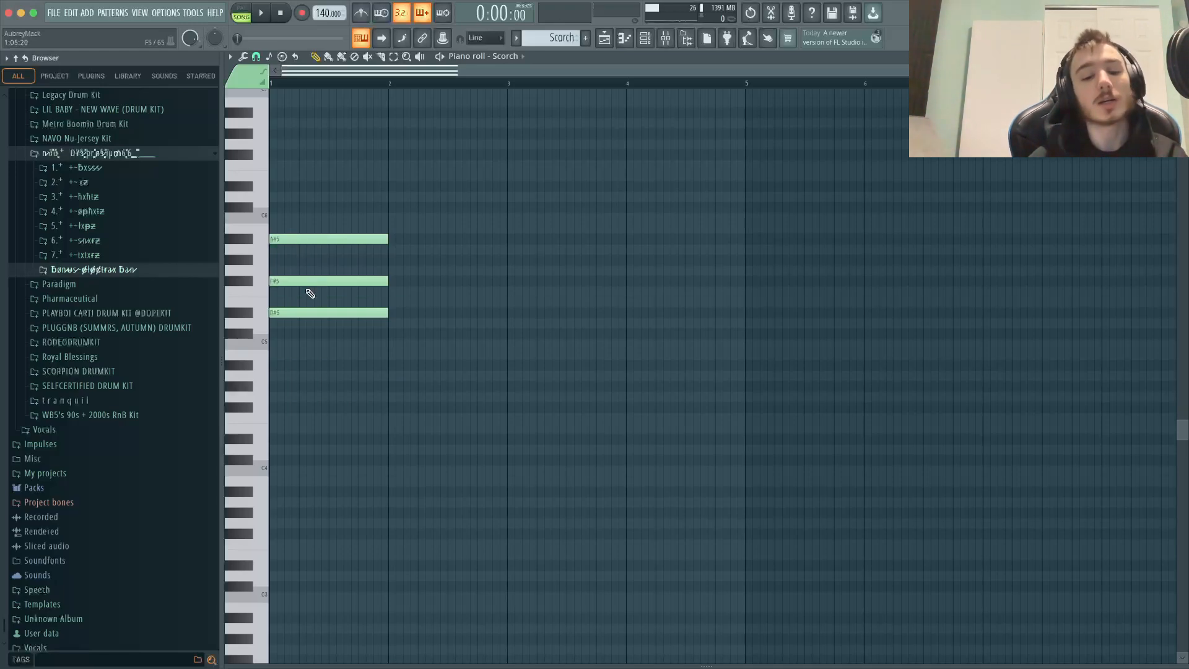
{"action": "key", "text": "d"}
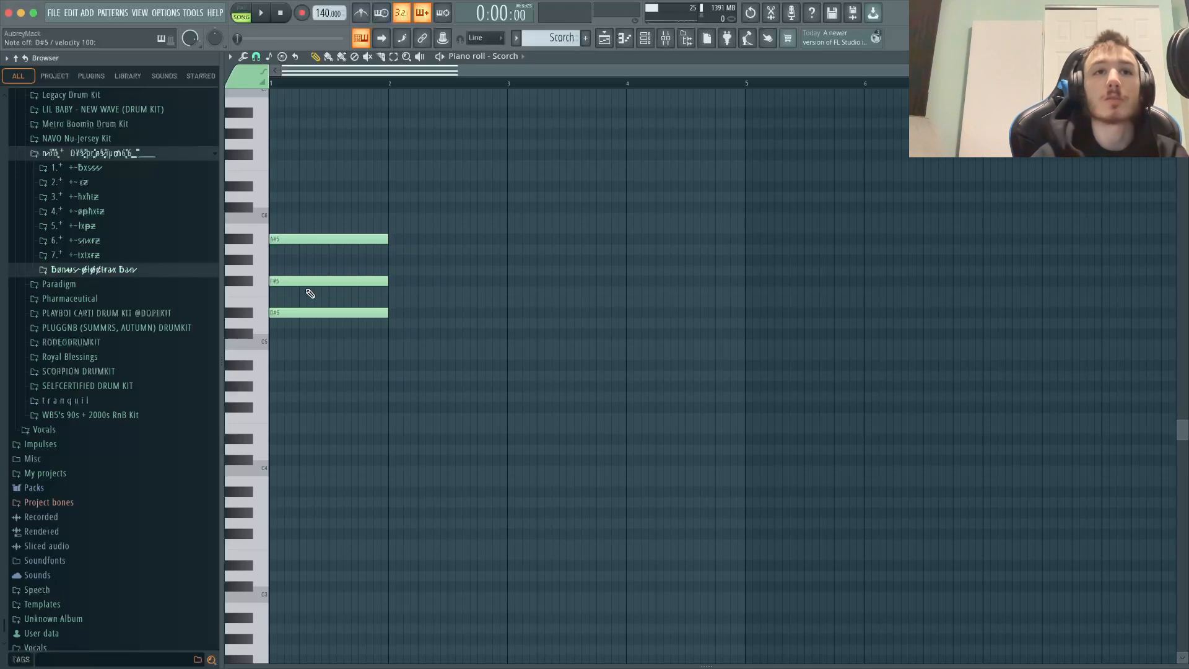
{"action": "key", "text": "d"}
{"action": "key", "text": "g"}
{"action": "key", "text": "j"}
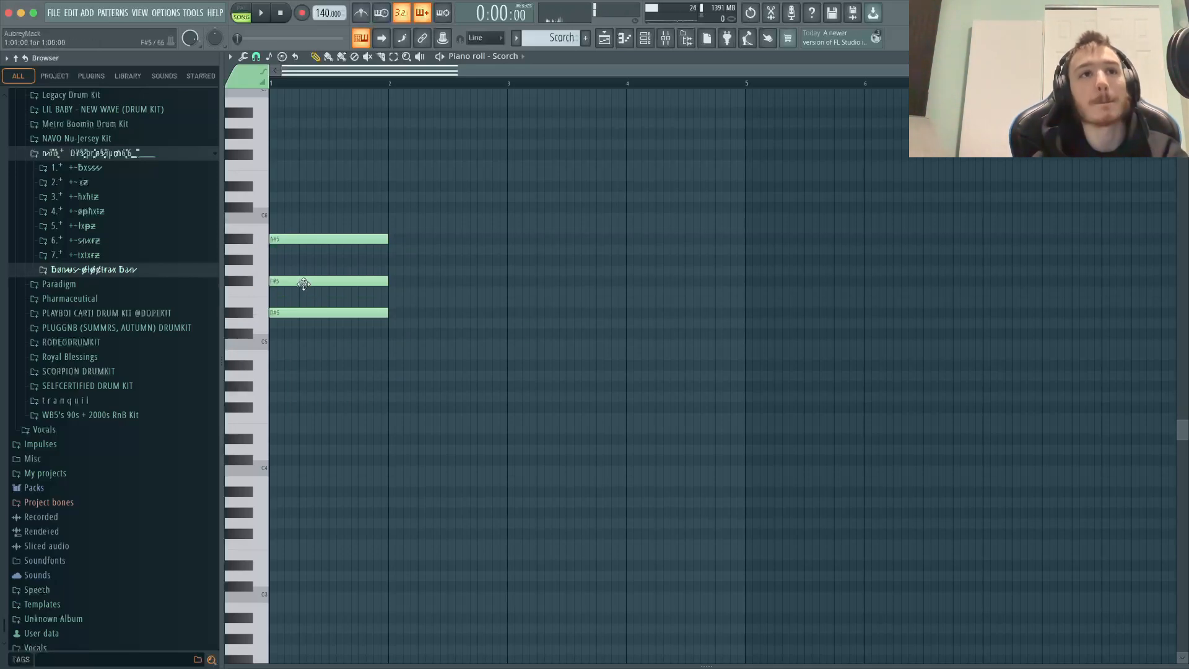
{"action": "key", "text": "g"}
Audition D#5, G#5 and B5 as the bar 2 chord and F#5, A#5 and D6 as the bar 3 chord
{"action": "key", "text": "d"}
{"action": "key", "text": "h"}
{"action": "key", "text": "m"}
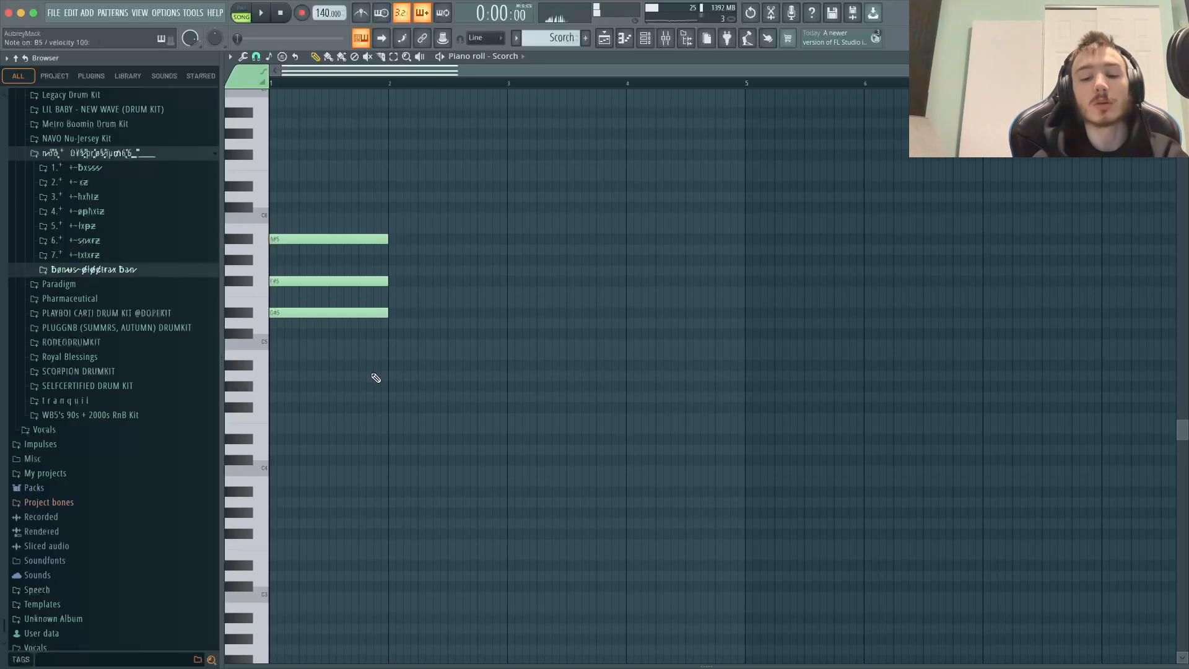
{"action": "key", "text": "d"}
{"action": "key", "text": "h"}
{"action": "key", "text": "m"}
{"action": "key", "text": "j"}
{"action": "key", "text": "w"}
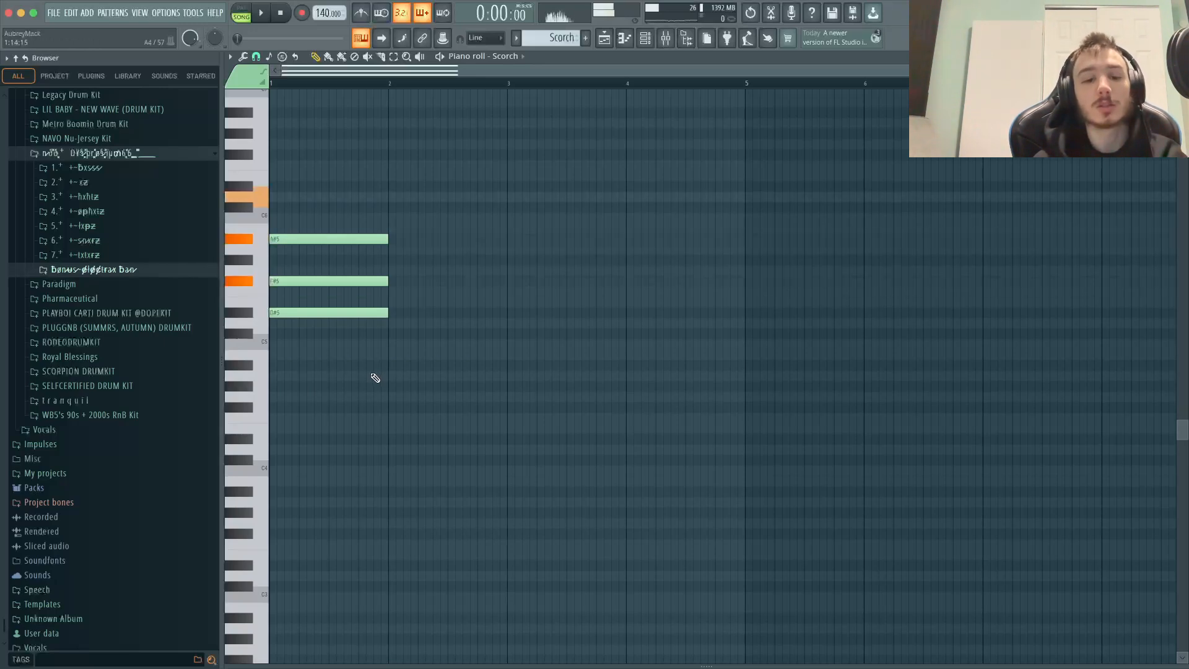
{"action": "key", "text": "j"}
{"action": "key", "text": "w"}
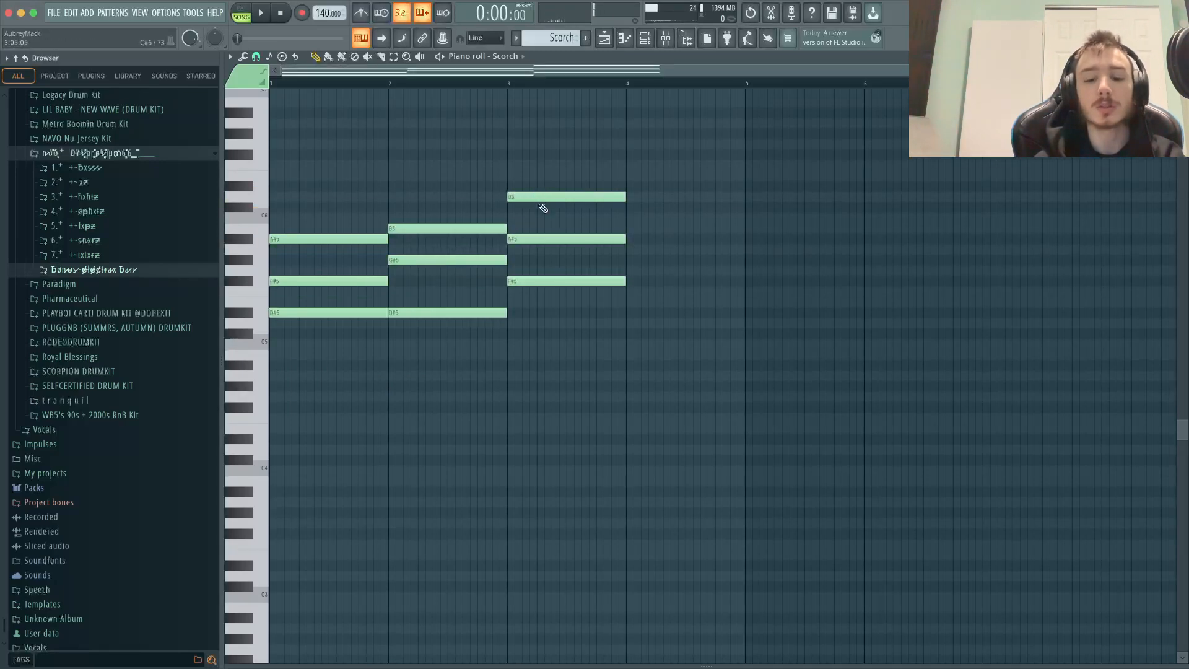
Try the F5, G#5 and D6 chord and place it as one-bar notes in bar 4
{"action": "key", "text": "v"}
{"action": "key", "text": "h"}
{"action": "key", "text": "w"}
{"action": "left_click", "coordinate": [632, 292]}
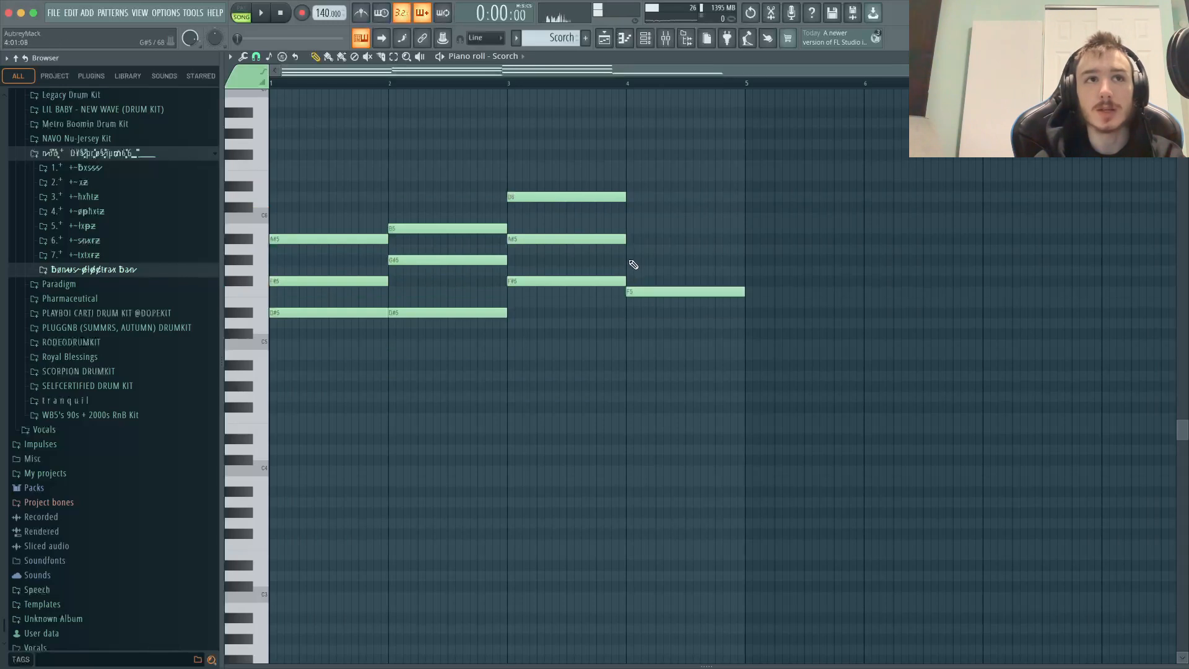
{"action": "left_click", "coordinate": [631, 260]}
{"action": "left_click", "coordinate": [631, 197]}
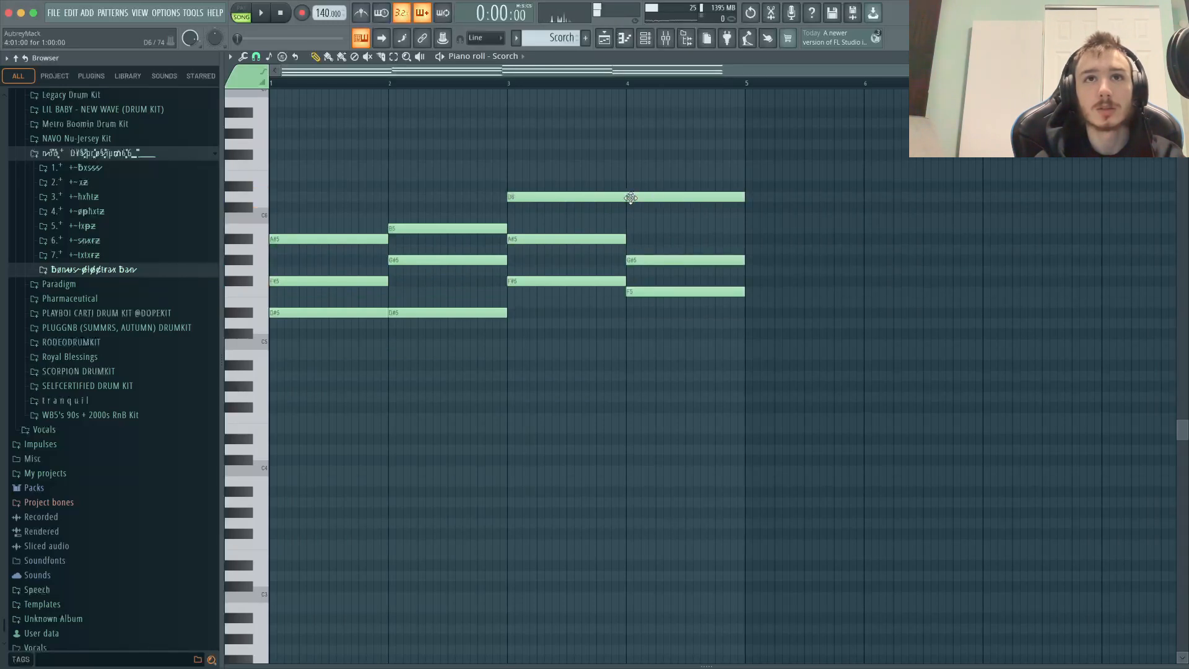
Examine the voice movement between neighbouring chords by highlighting their adjacent notes in turn
{"action": "left_click_drag", "start_coordinate": [598, 282], "coordinate": [640, 351]}
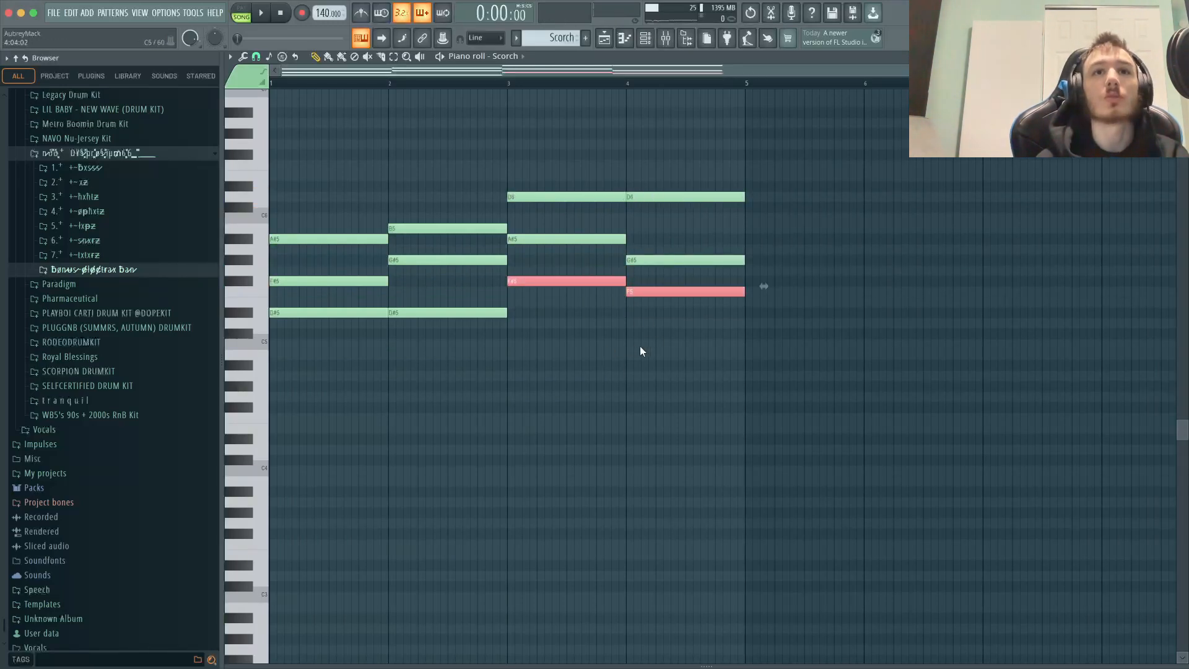
{"action": "left_click", "coordinate": [728, 391], "text": "super"}
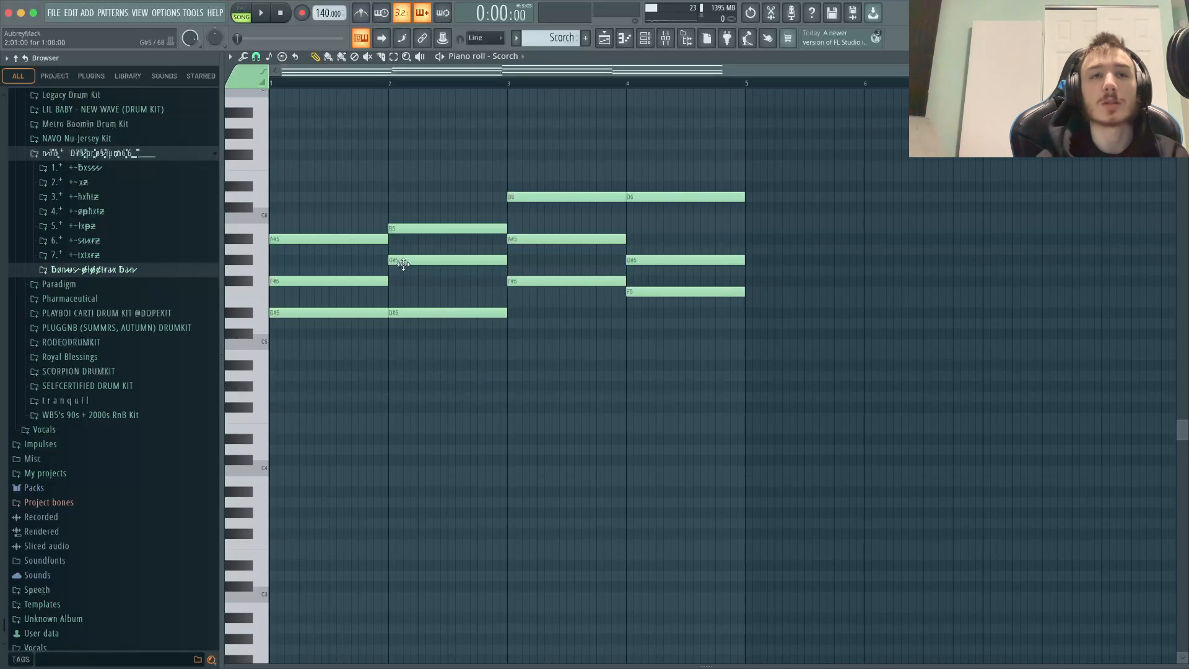
{"action": "left_click_drag", "start_coordinate": [367, 232], "coordinate": [393, 235]}
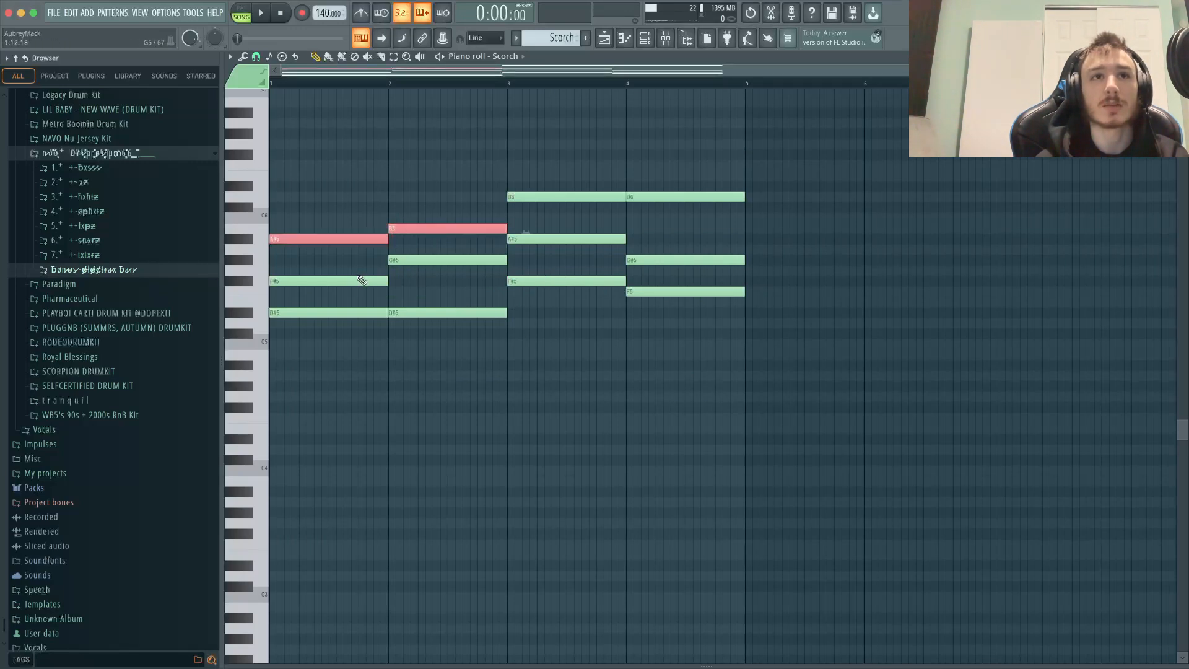
{"action": "left_click_drag", "start_coordinate": [361, 279], "coordinate": [404, 264]}
{"action": "left_click", "coordinate": [418, 277], "text": "super"}
{"action": "left_click_drag", "start_coordinate": [488, 221], "coordinate": [551, 252]}
{"action": "left_click", "coordinate": [557, 325], "text": "super"}
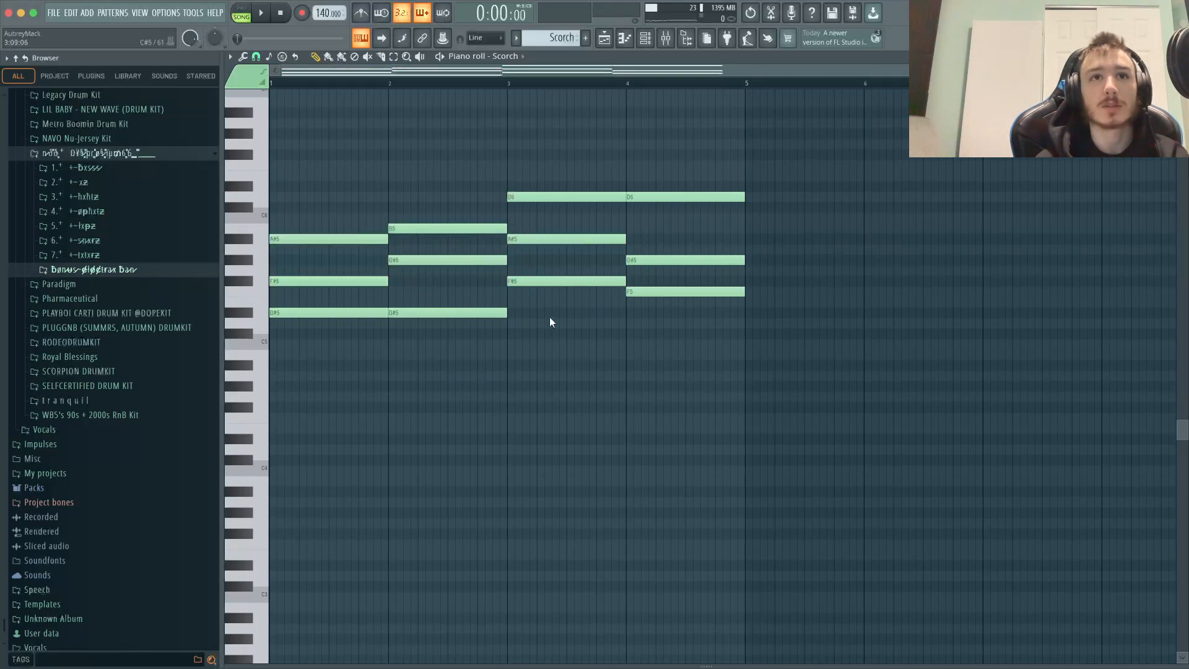
{"action": "left_click_drag", "start_coordinate": [477, 258], "coordinate": [555, 307]}
{"action": "left_click", "coordinate": [638, 359], "text": "super"}
{"action": "left_click_drag", "start_coordinate": [606, 237], "coordinate": [665, 304]}
{"action": "left_click", "coordinate": [635, 288], "text": "super"}
{"action": "left_click", "coordinate": [626, 339], "text": "super"}
Transpose the whole chord progression down one semitone and return to the playlist
{"action": "key", "text": "shift+Down"}
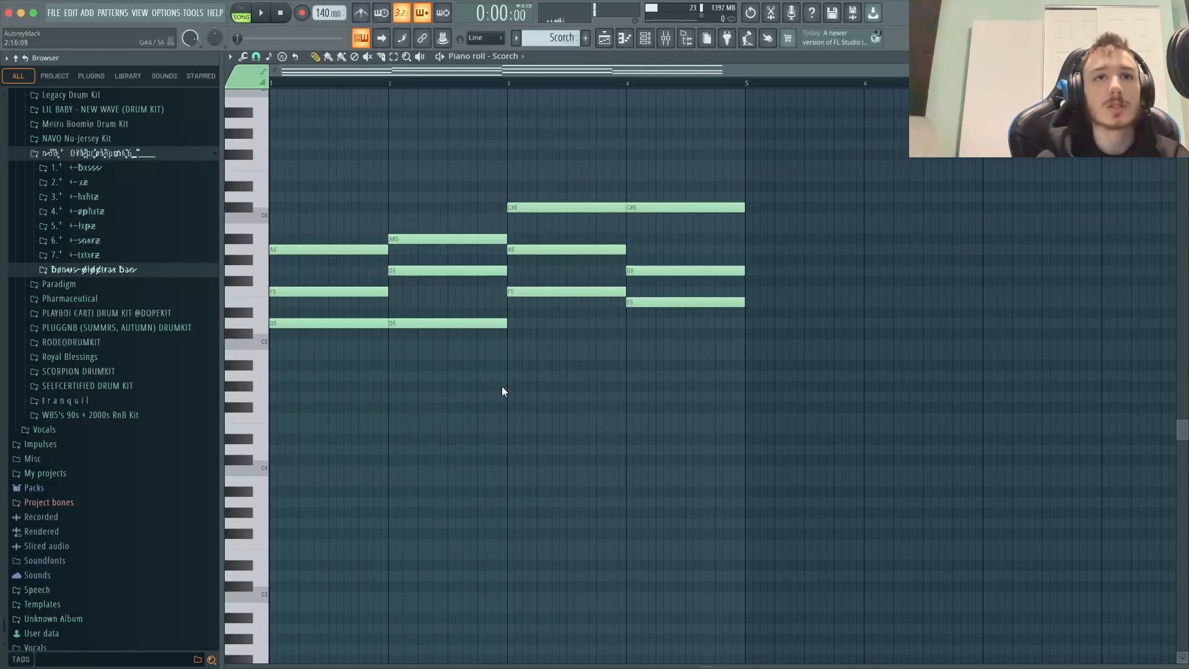
{"action": "key", "text": "F5"}
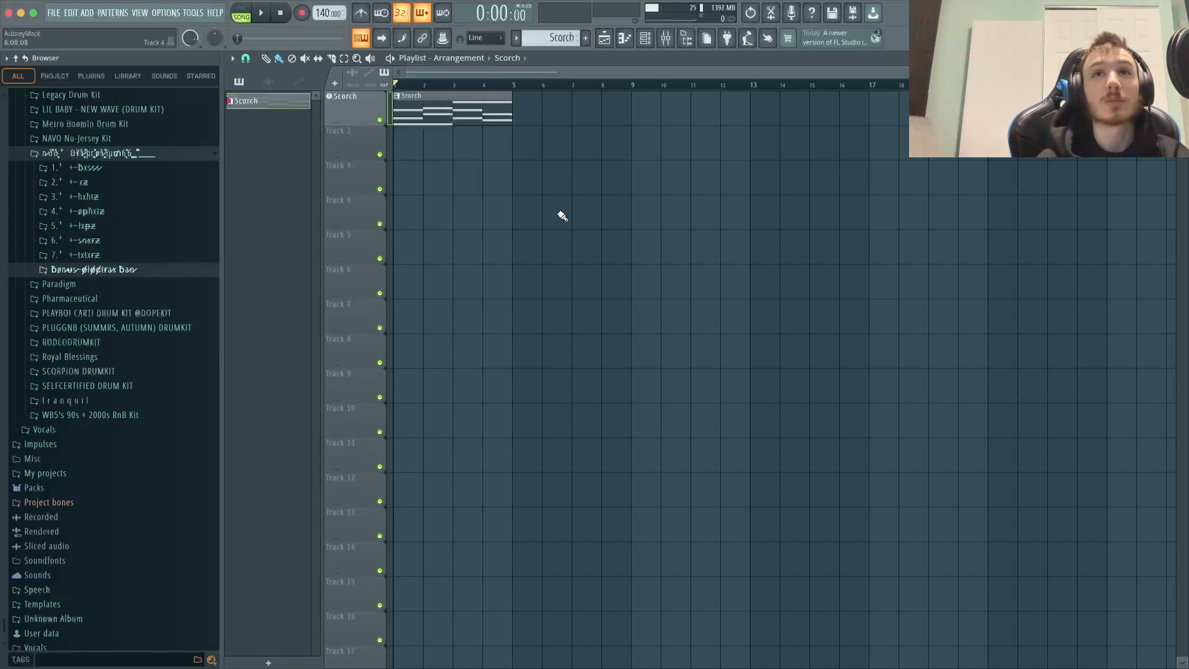
Add a second Scorch instance with a guitar sound and try out the melody notes D5, G5 and A5
{"action": "left_click", "coordinate": [727, 38]}
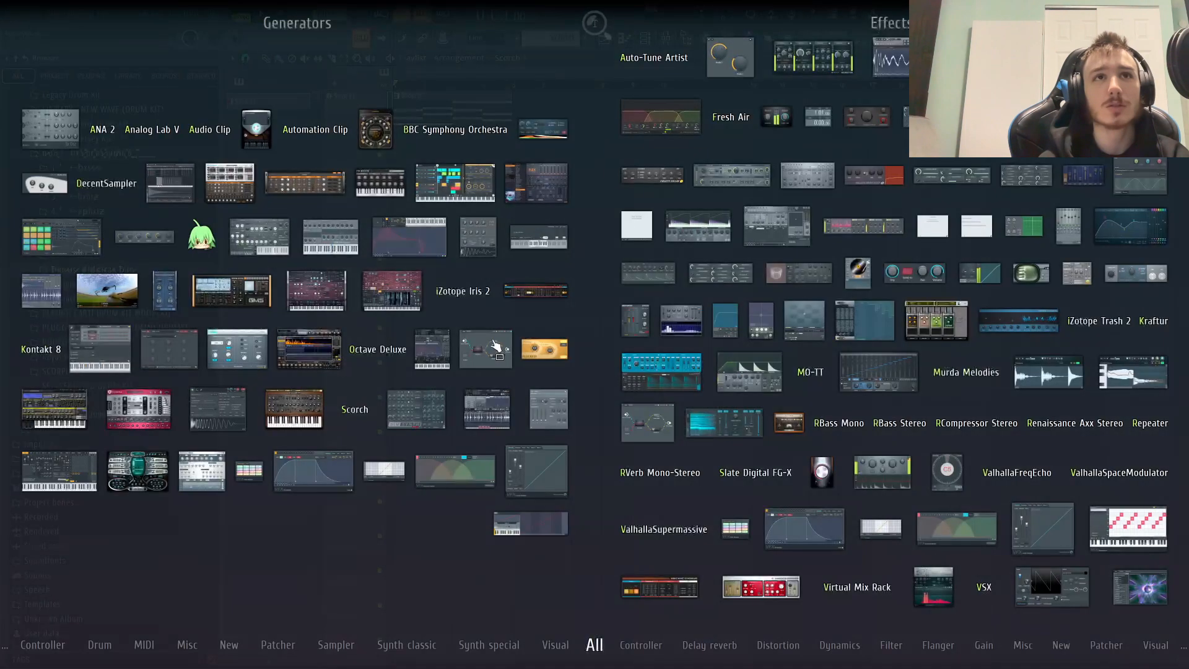
{"action": "left_click", "coordinate": [484, 441]}
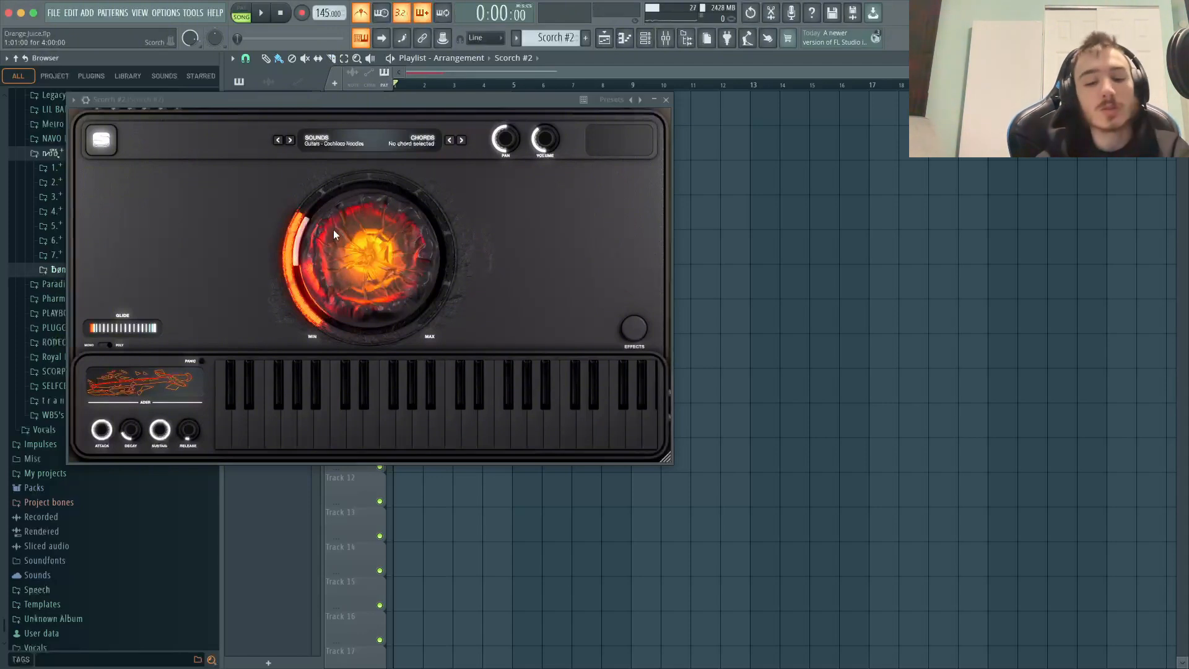
{"action": "key", "text": "x"}
{"action": "key", "text": "b"}
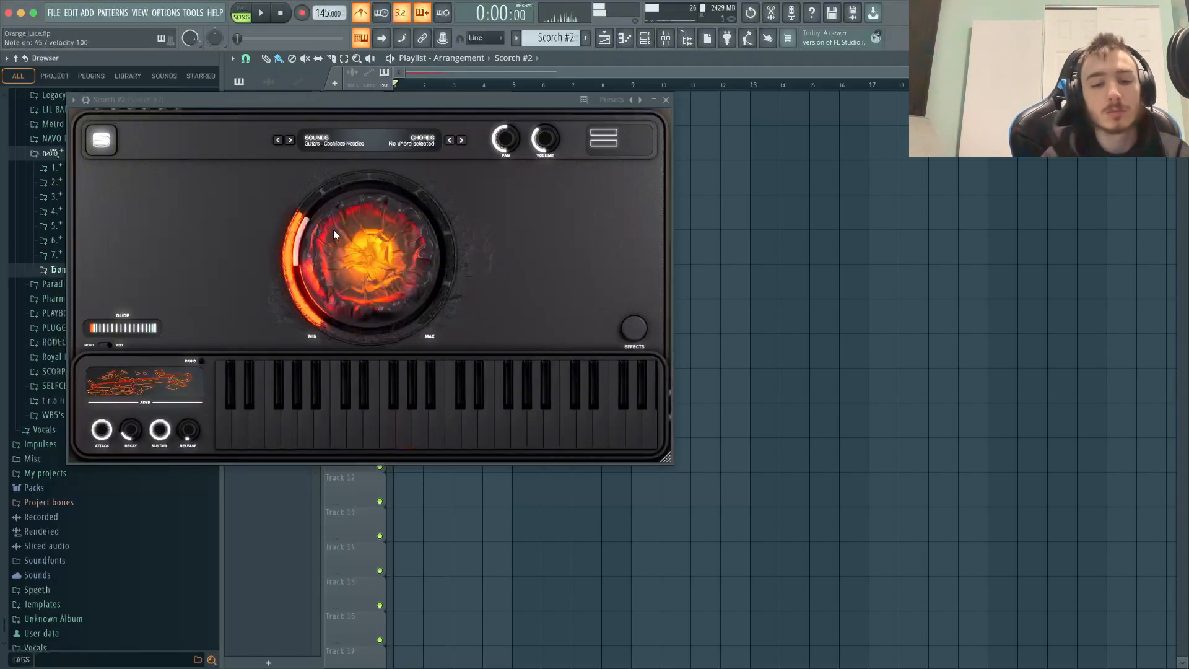
{"action": "key", "text": "n"}
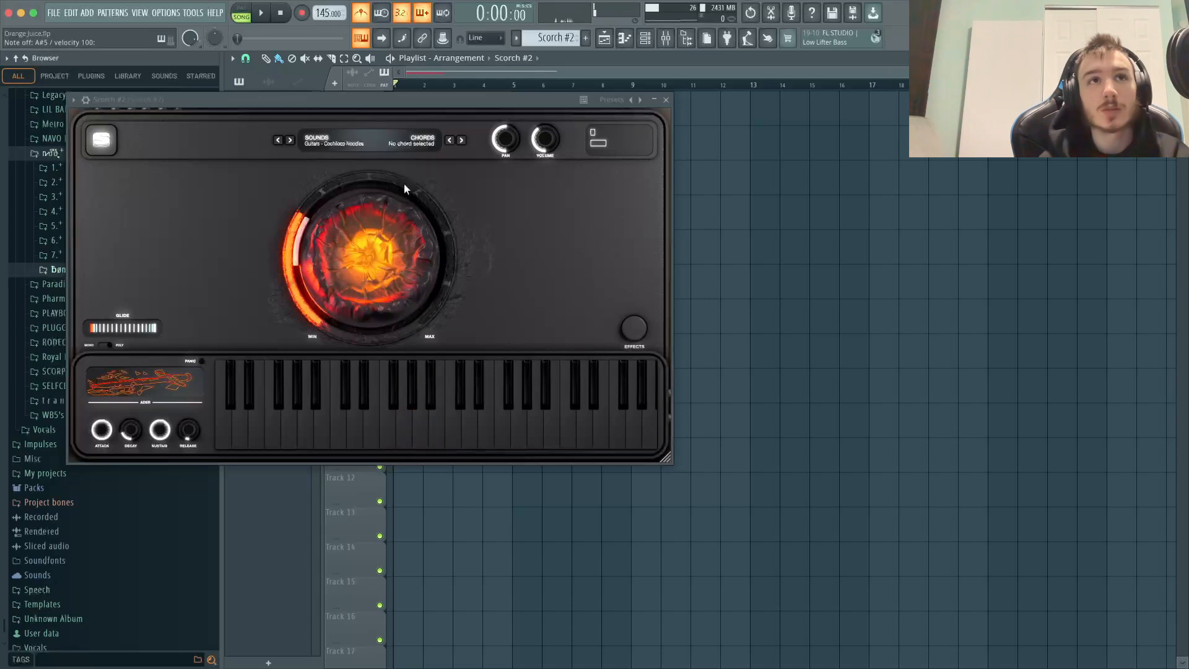
Record a four-bar melody on the second Scorch, playing D5, F5, E5, G5, F5, G5, A5, A#5, A5, G5, C#5 and E5
{"action": "left_click", "coordinate": [303, 13]}
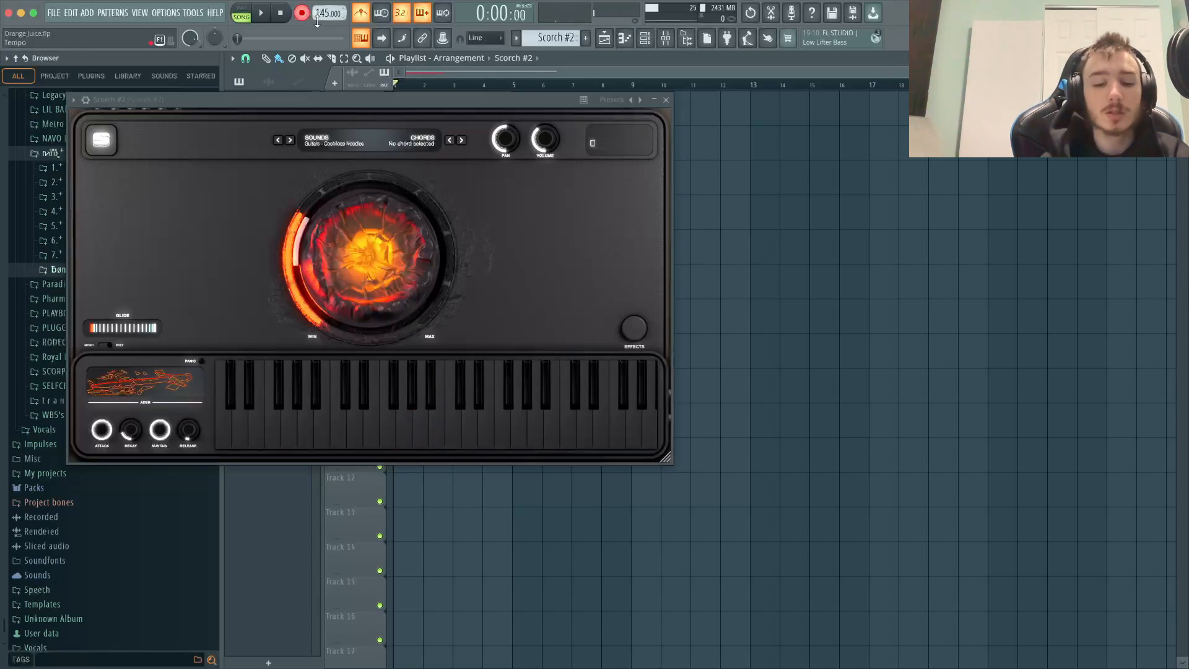
{"action": "key", "text": "space"}
{"action": "key", "text": "x"}
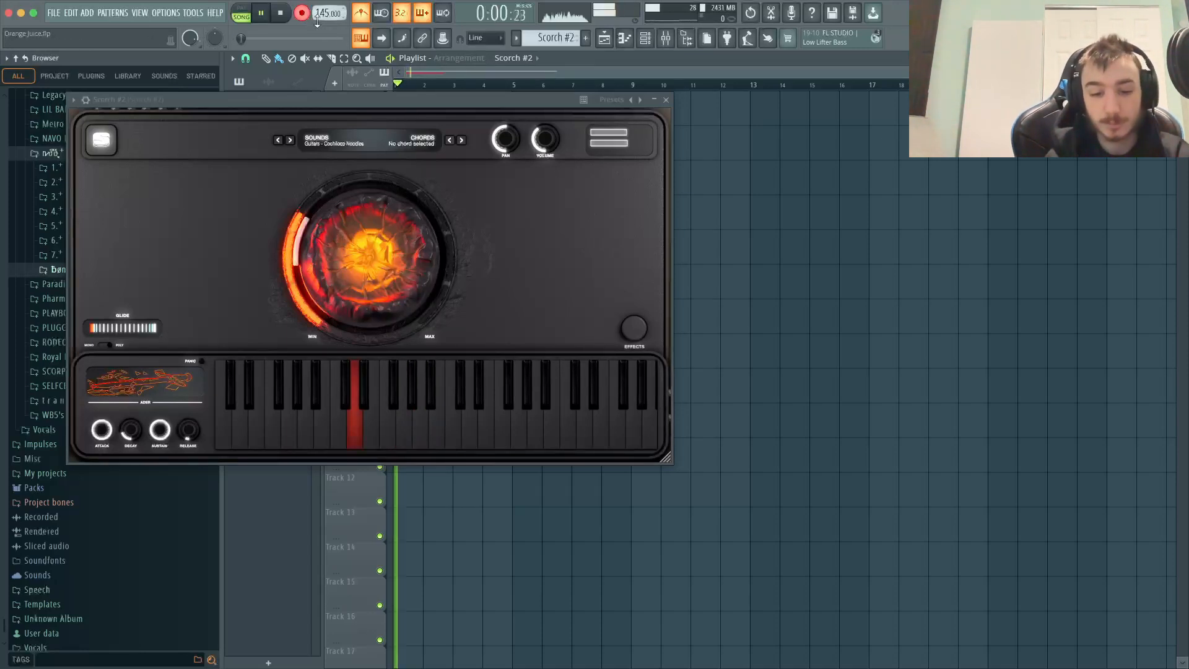
{"action": "key", "text": "v"}
{"action": "key", "text": "c"}
{"action": "key", "text": "b"}
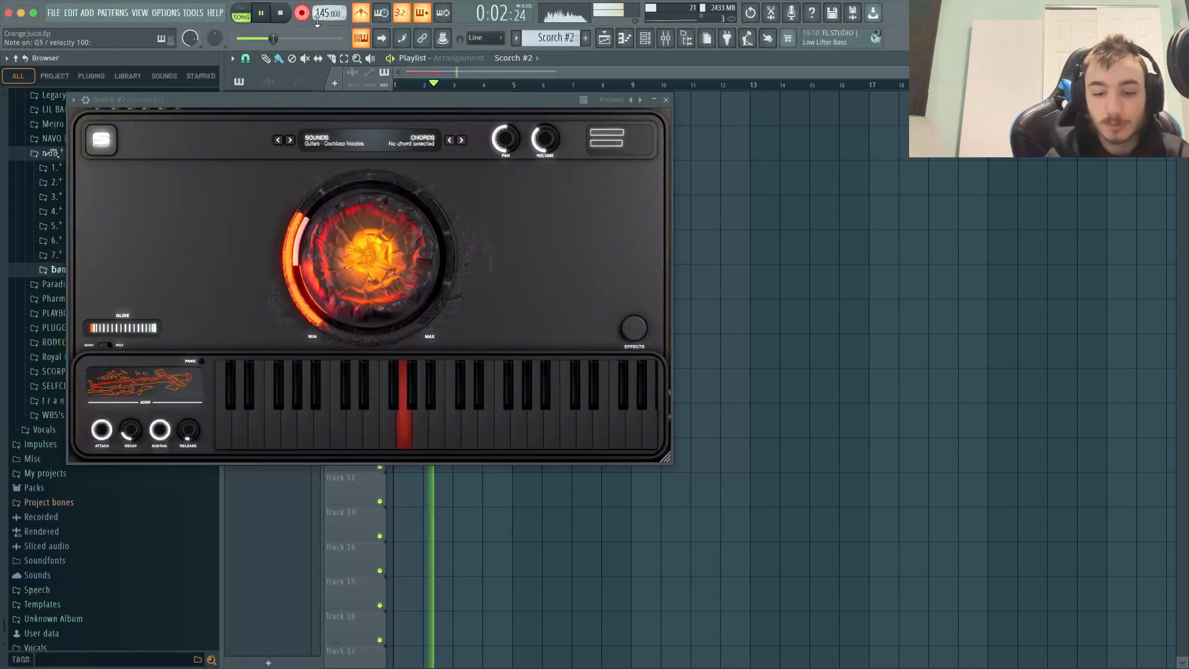
{"action": "key", "text": "v"}
{"action": "key", "text": "b"}
{"action": "key", "text": "n"}
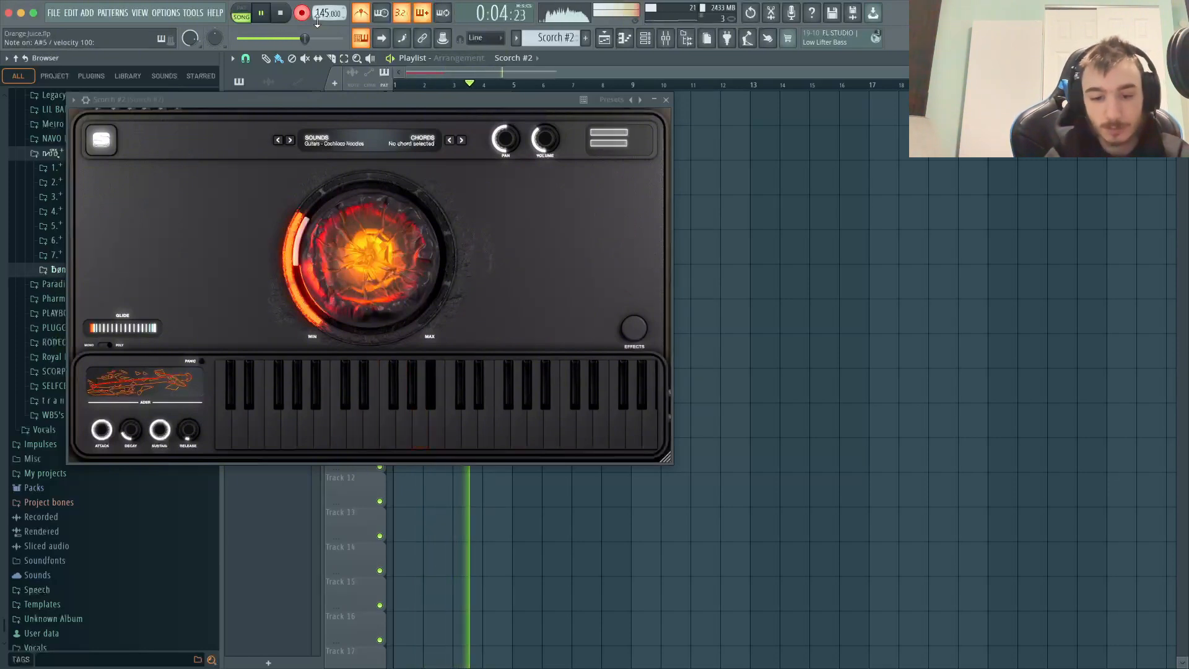
{"action": "key", "text": "n"}
{"action": "key", "text": "b"}
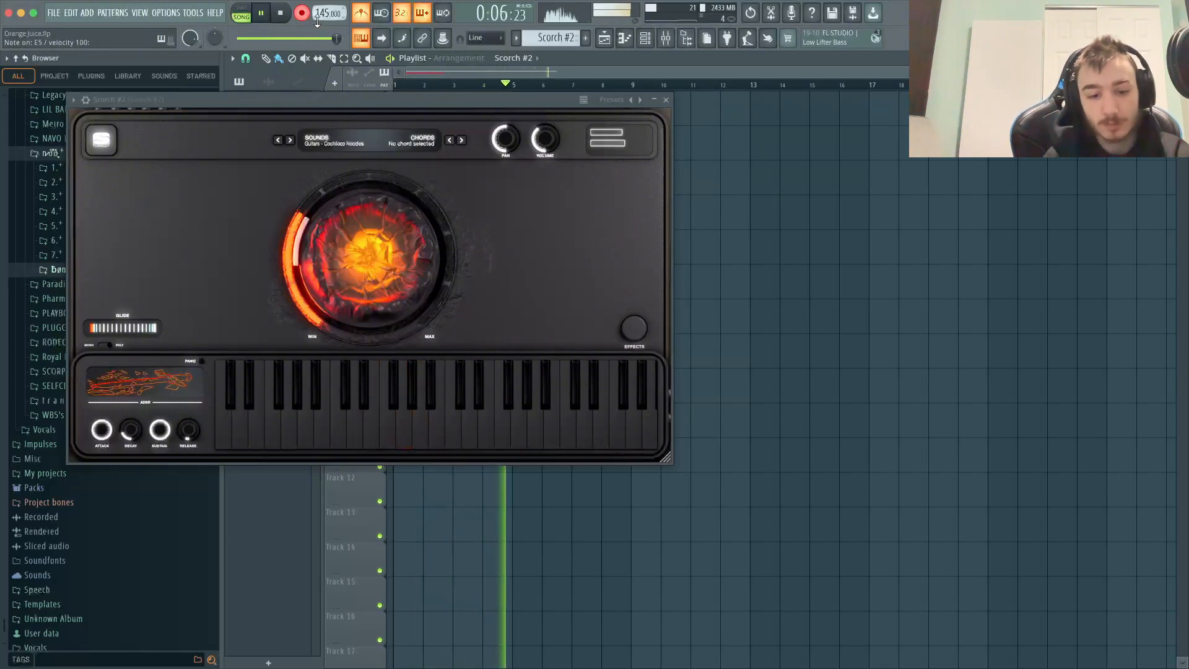
{"action": "key", "text": "space"}
{"action": "left_click", "coordinate": [308, 13]}
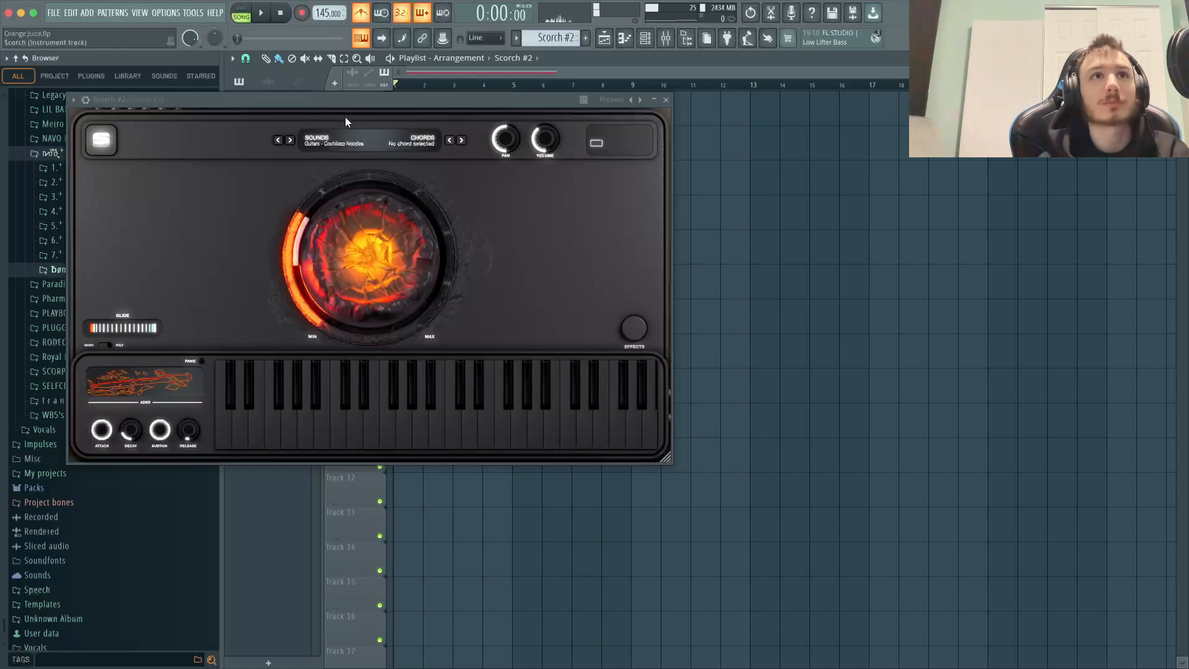
Apply legato to the recorded melody in the piano roll, play it back and save the project
{"action": "key", "text": "Escape"}
{"action": "double_click", "coordinate": [437, 154]}
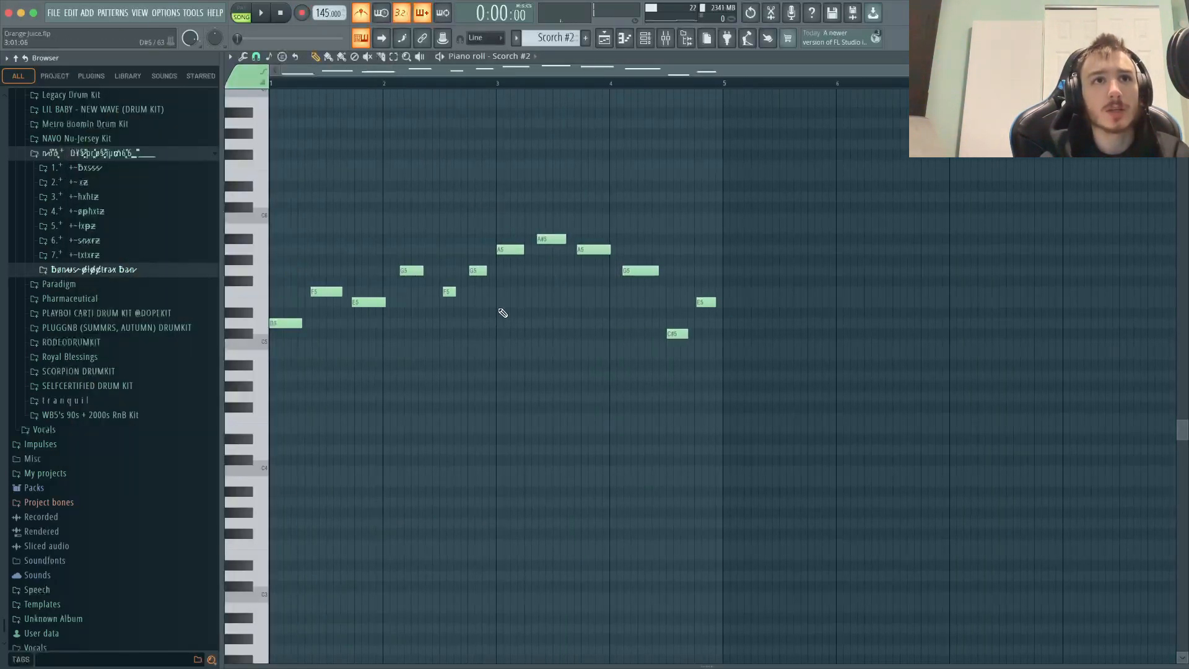
{"action": "key", "text": "ctrl+l"}
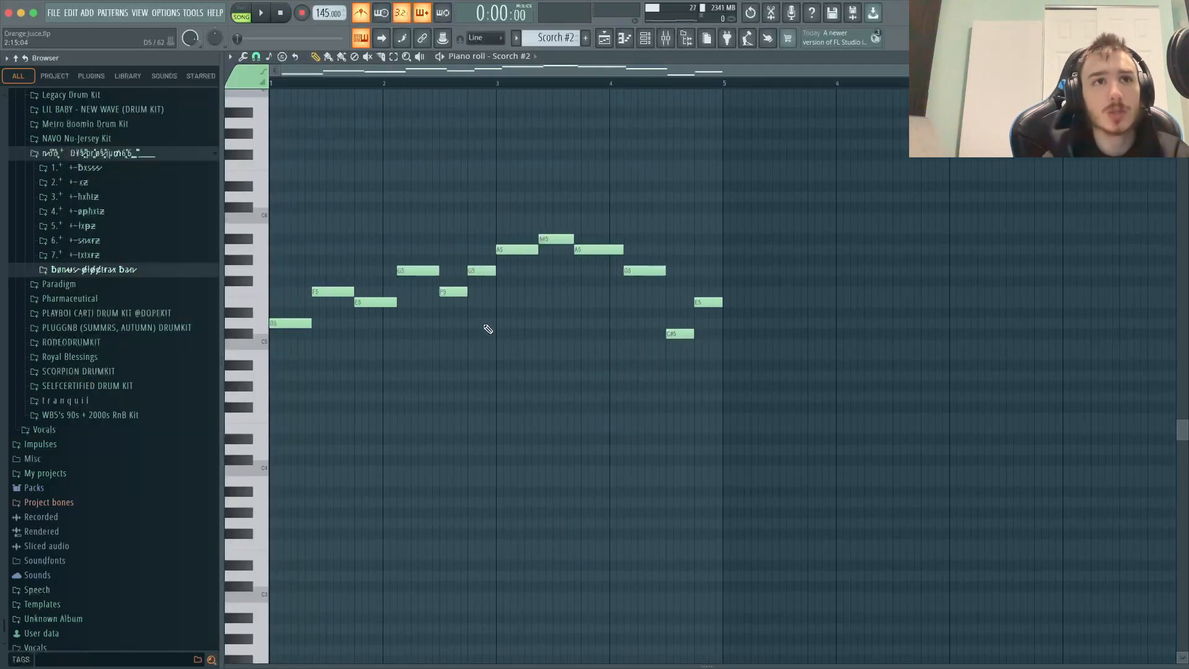
{"action": "key", "text": "space"}
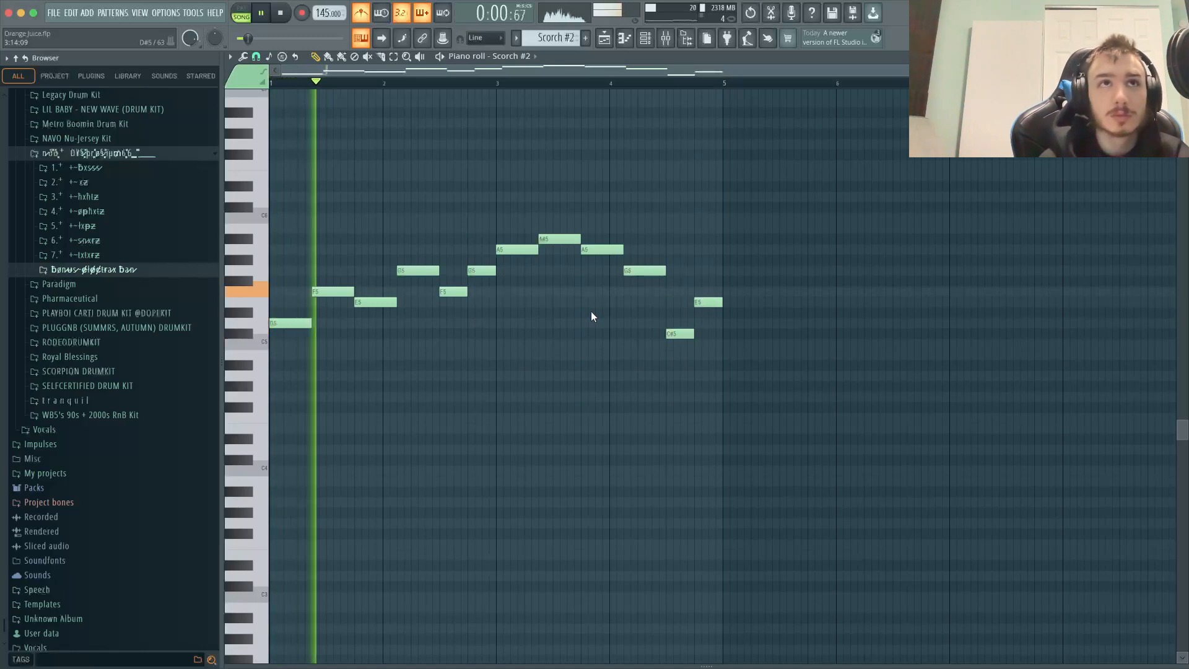
{"action": "key", "text": "ctrl+s"}
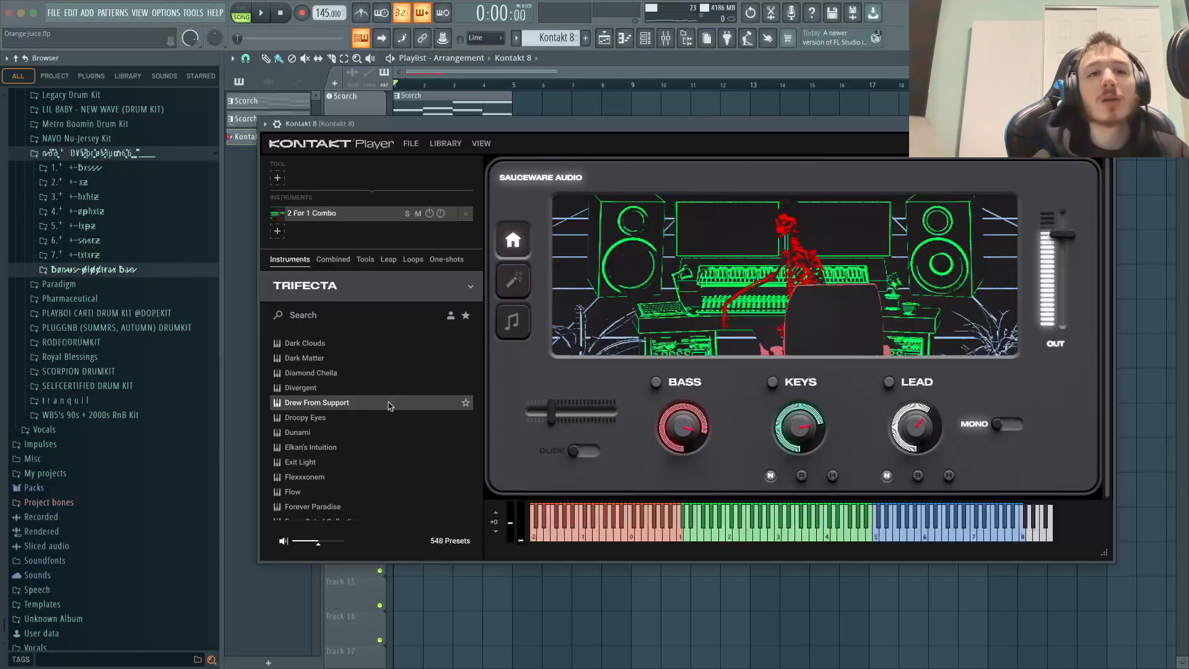
Load the Flow preset from the Trifecta library in Kontakt 8
{"action": "scroll", "coordinate": [368, 461], "scroll_direction": "down", "scroll_amount": 2}
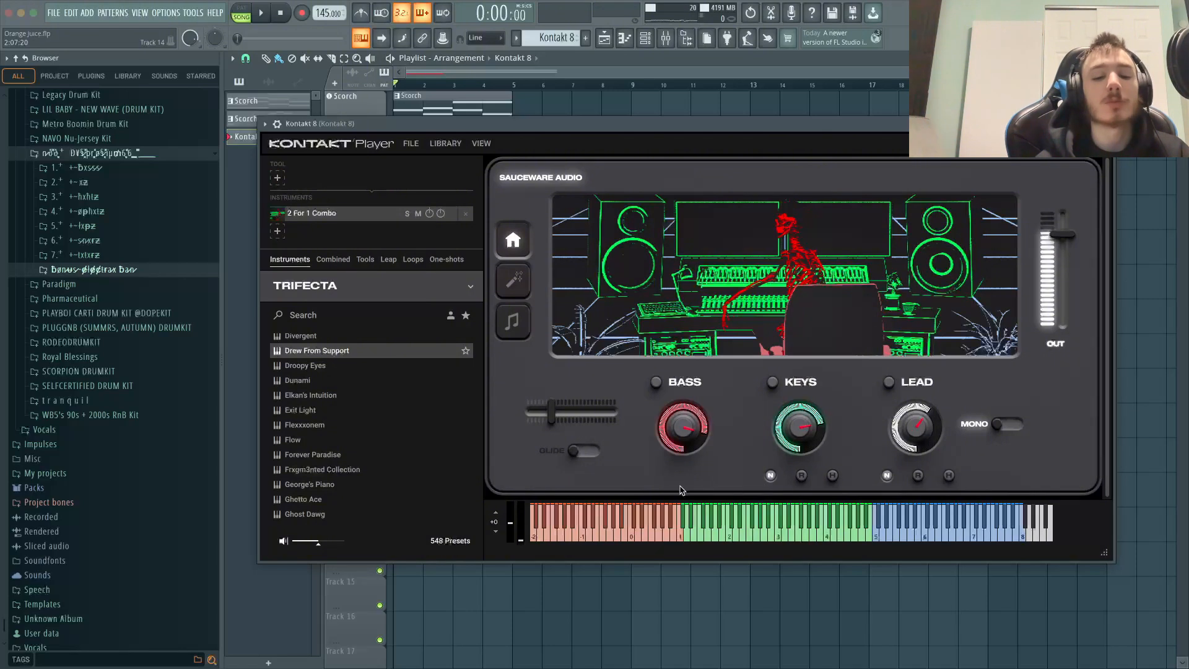
{"action": "scroll", "coordinate": [320, 434], "scroll_direction": "down", "scroll_amount": 1}
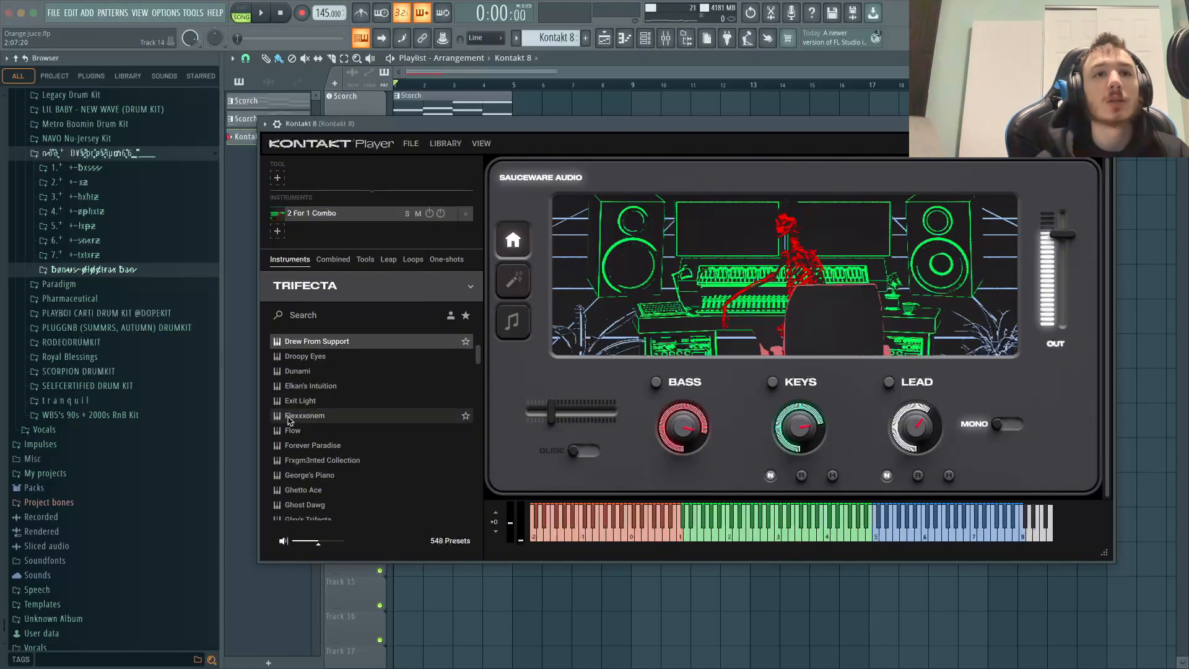
{"action": "left_click", "coordinate": [316, 435]}
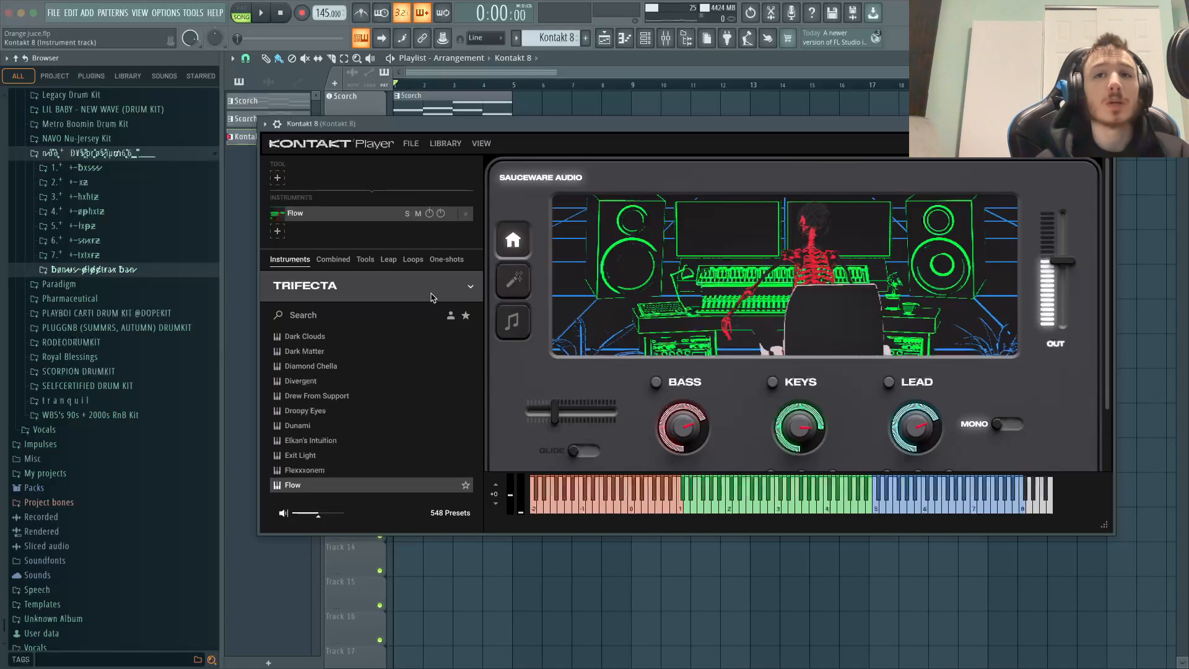
Show the Flow preset's effects page in an enlarged Kontakt window and audition the notes F5 and D5
{"action": "scroll", "coordinate": [898, 322], "scroll_direction": "down", "scroll_amount": 1}
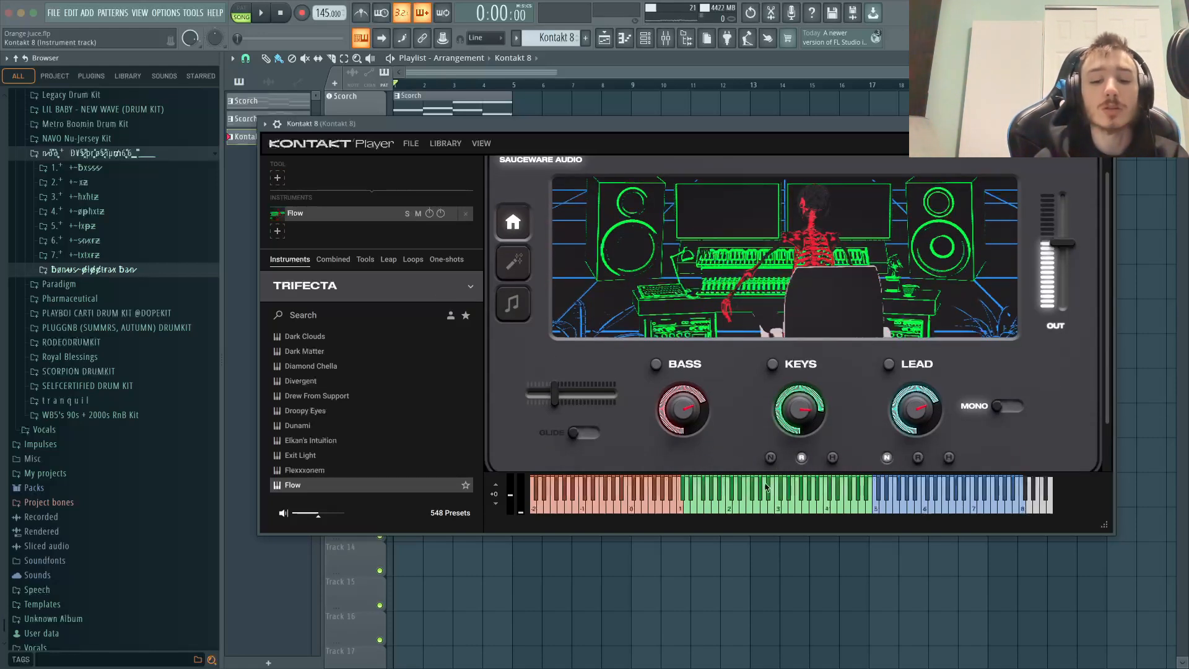
{"action": "left_click", "coordinate": [513, 262]}
{"action": "scroll", "coordinate": [805, 347], "scroll_direction": "up", "scroll_amount": 1}
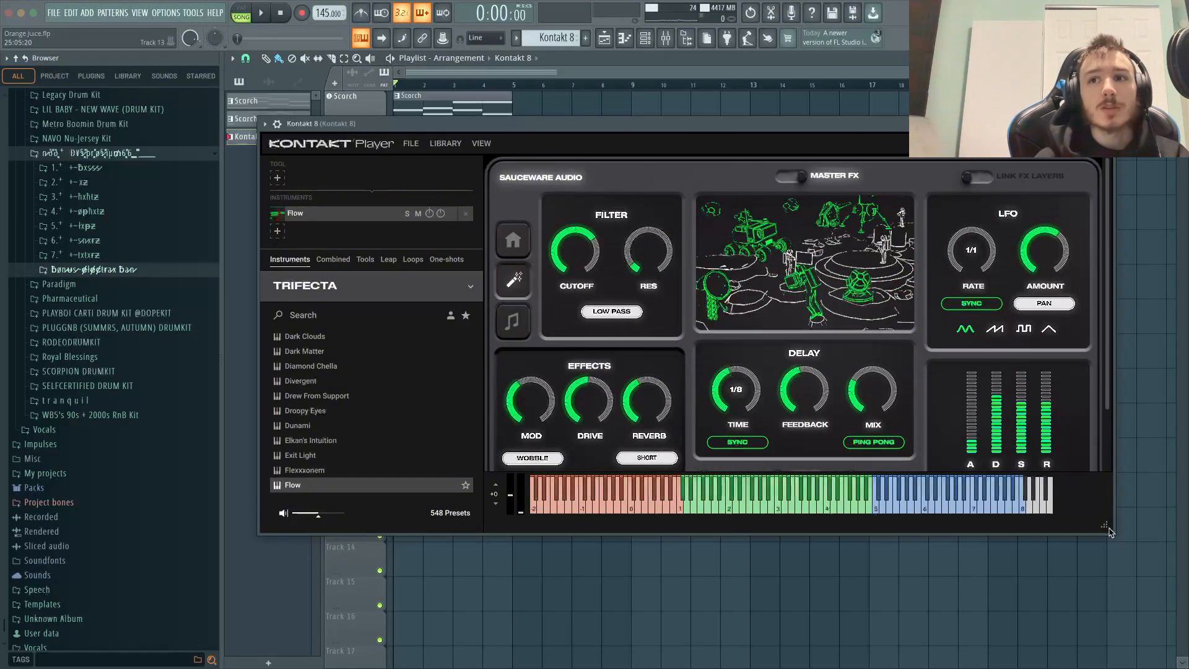
{"action": "left_click_drag", "start_coordinate": [1105, 525], "coordinate": [1107, 571]}
{"action": "key", "text": "r"}
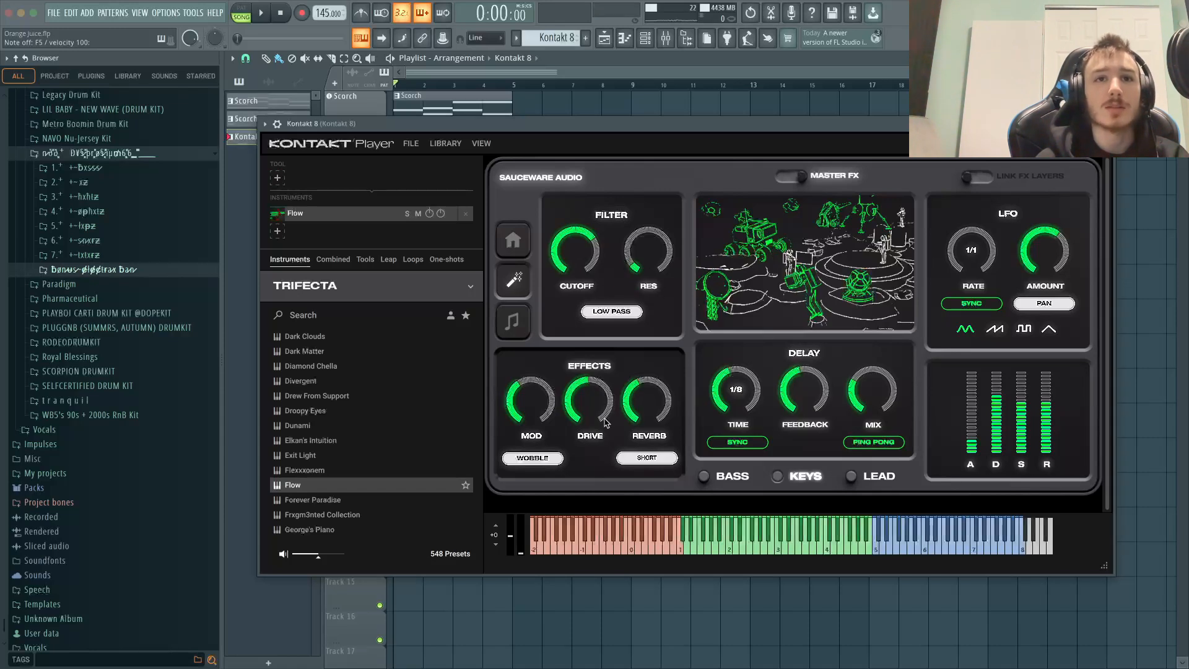
{"action": "key", "text": "w"}
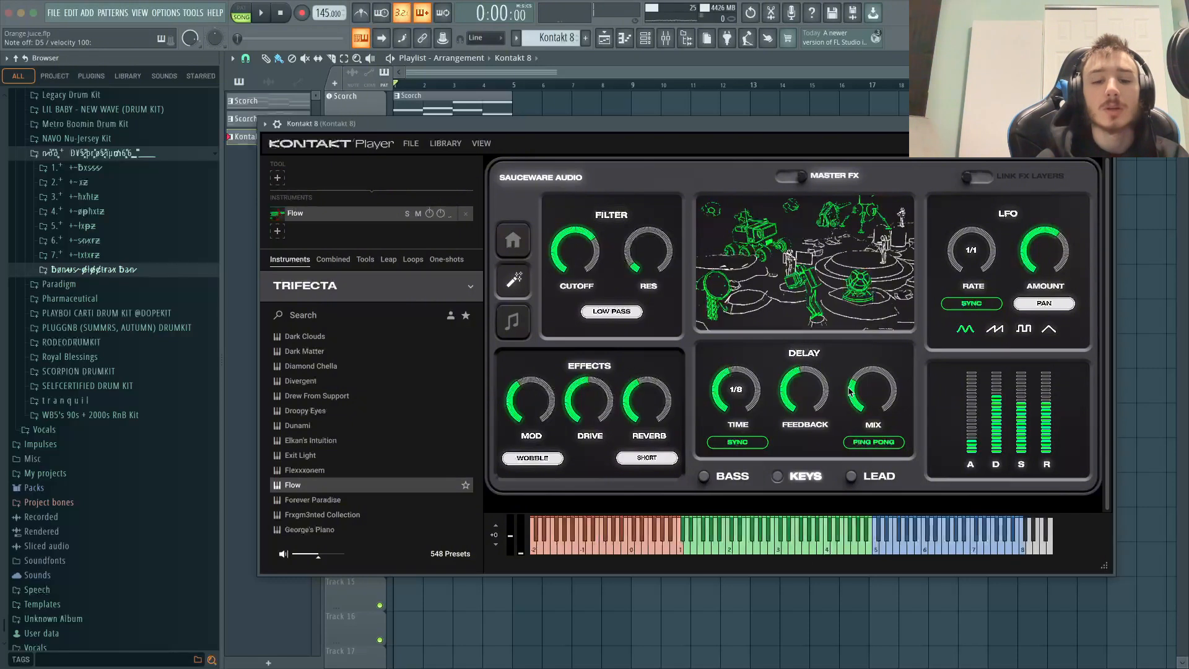
Close the Kontakt 8 window and open the Scorch chord pattern in the piano roll
{"action": "key", "text": "w"}
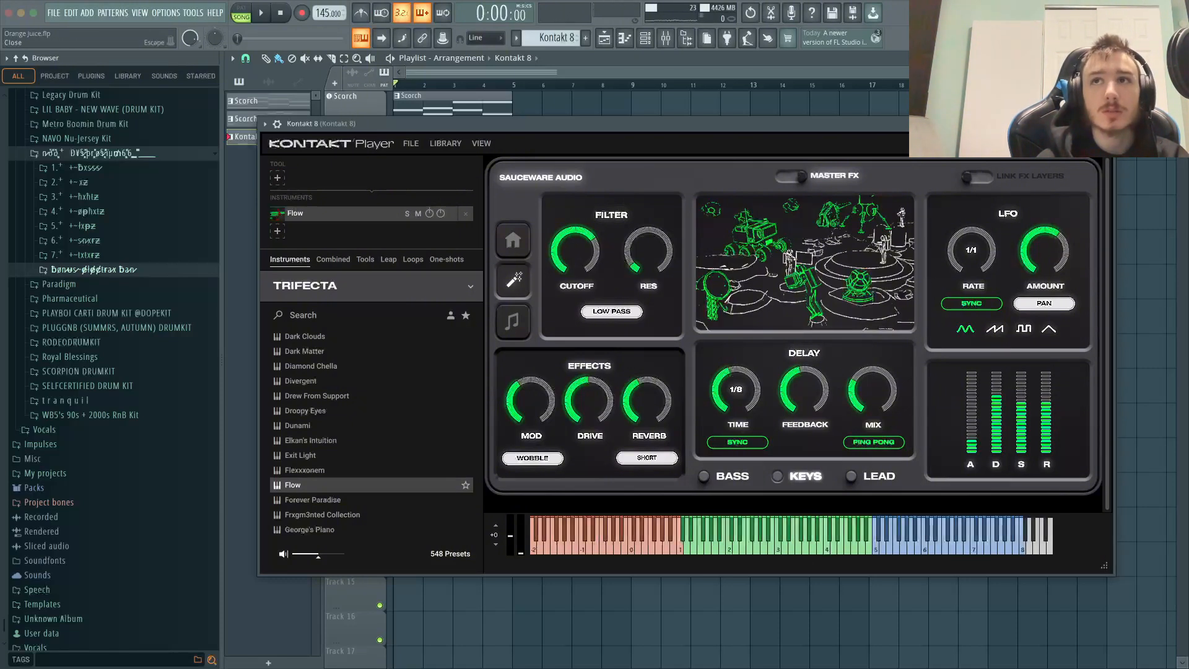
{"action": "left_click", "coordinate": [1108, 123]}
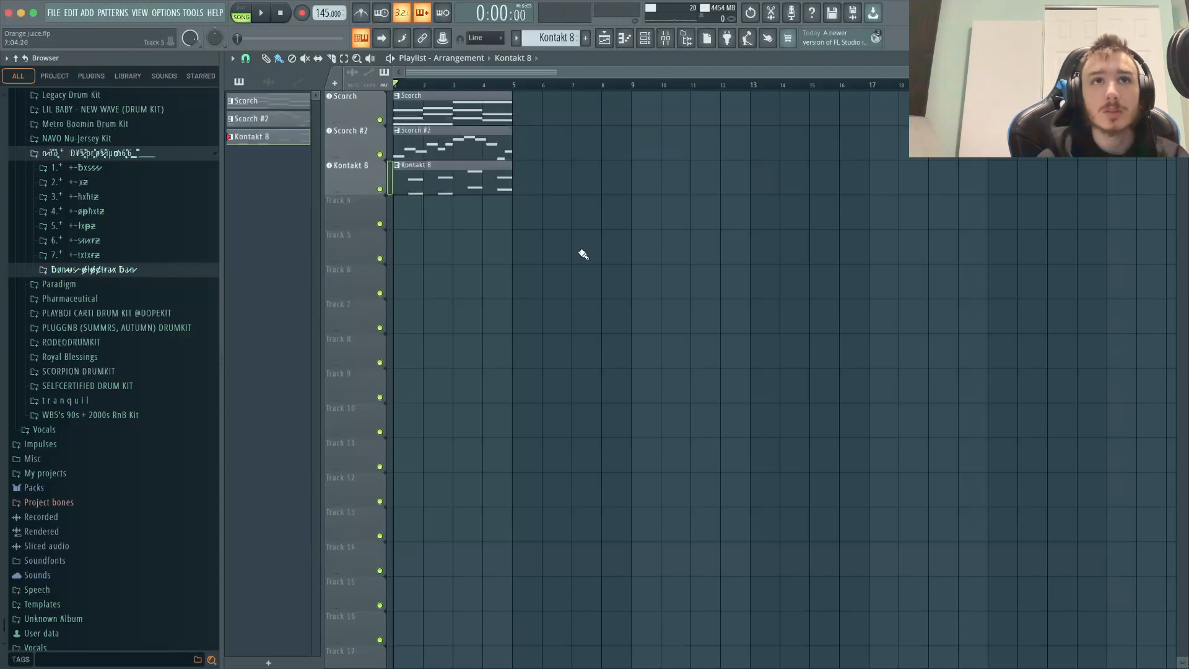
{"action": "left_click", "coordinate": [418, 102]}
{"action": "double_click", "coordinate": [460, 118]}
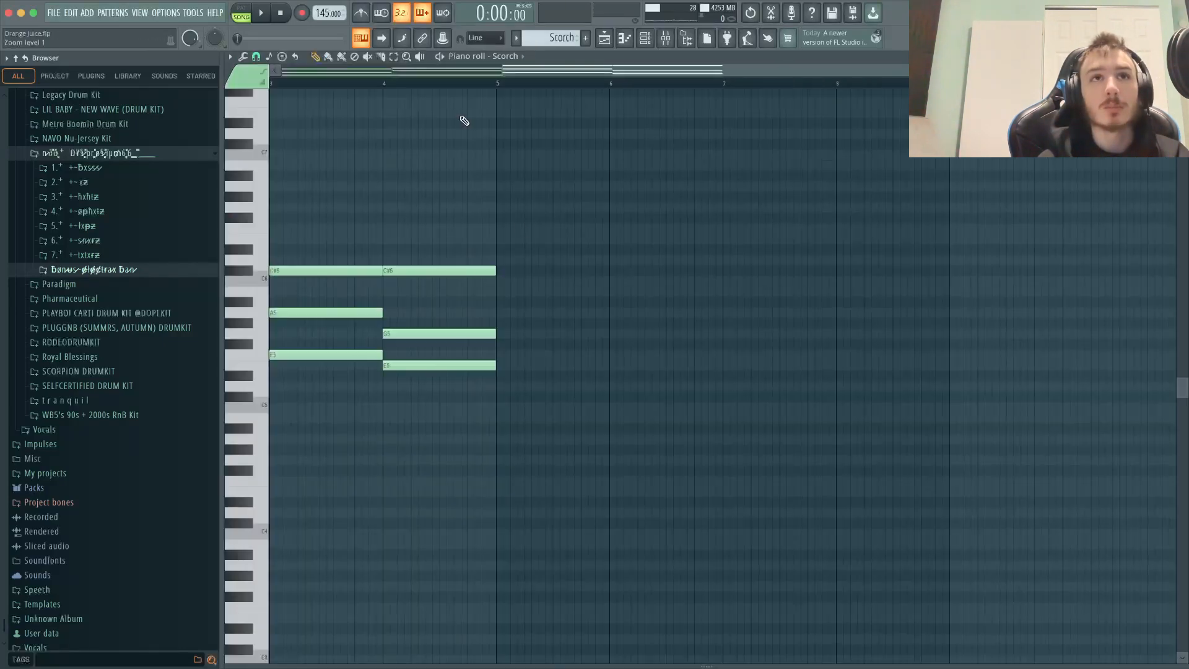
Examine the two-note chords of the Kontakt 8 pattern in the piano roll, play them back and return to the playlist
{"action": "key", "text": "ctrl+a"}
{"action": "left_click_drag", "start_coordinate": [214, 469], "coordinate": [212, 472]}
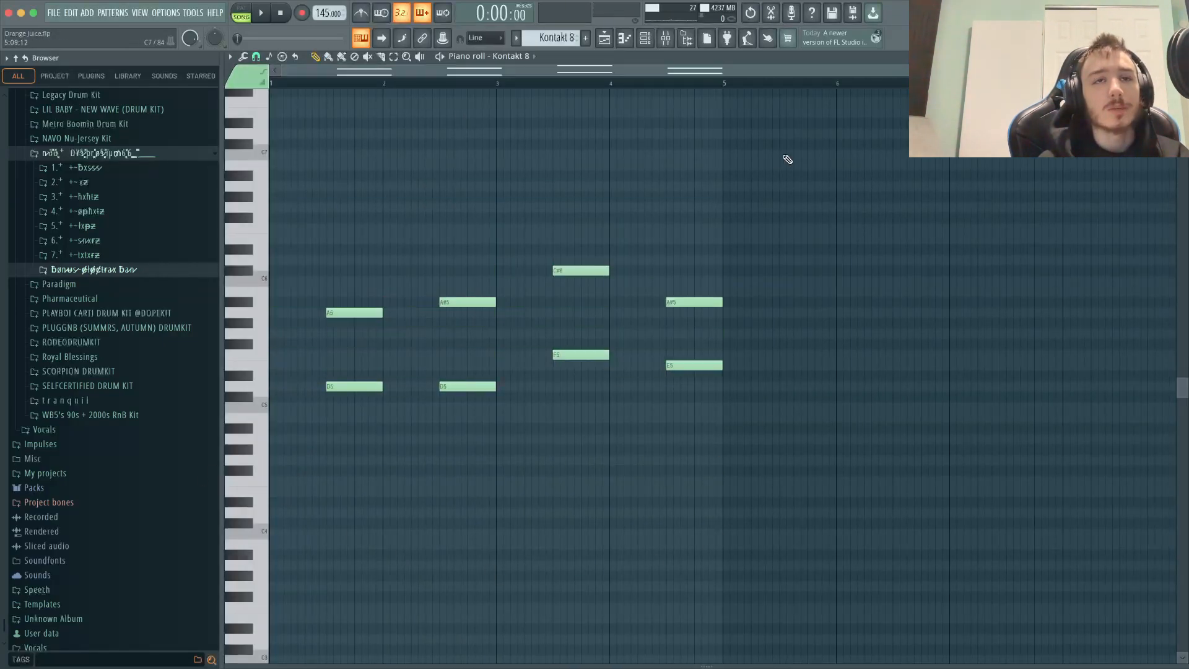
{"action": "left_click_drag", "start_coordinate": [766, 162], "coordinate": [238, 457]}
{"action": "left_click_drag", "start_coordinate": [307, 525], "coordinate": [374, 498]}
{"action": "left_click_drag", "start_coordinate": [291, 342], "coordinate": [724, 308]}
{"action": "left_click", "coordinate": [959, 322], "text": "ctrl"}
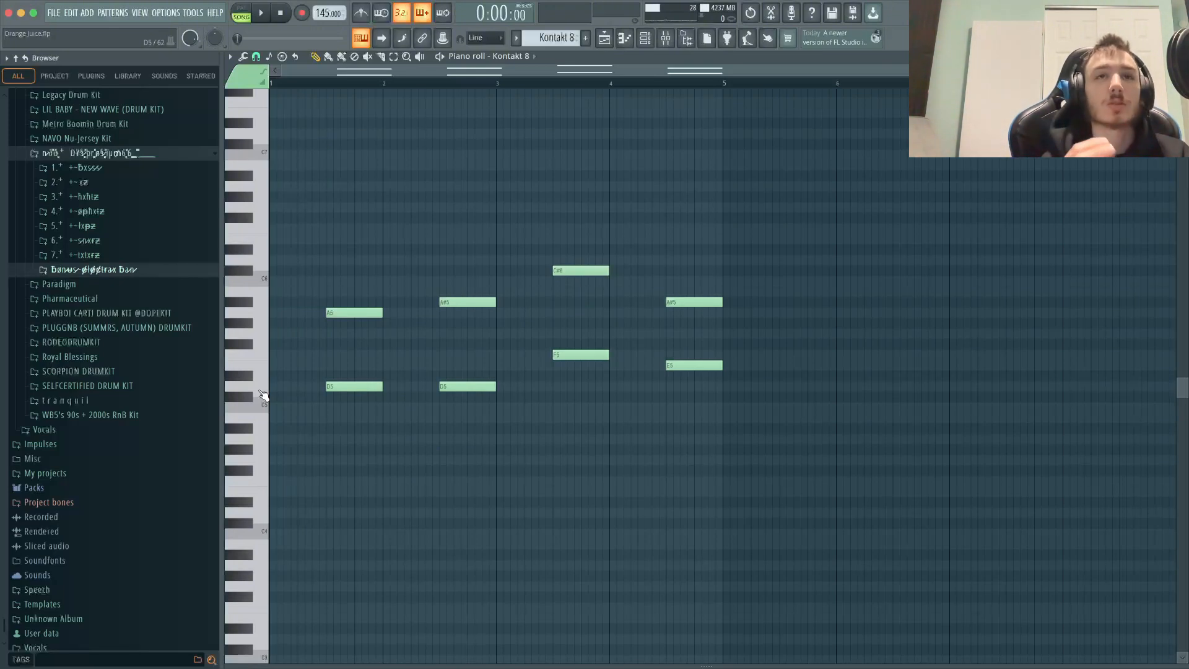
{"action": "key", "text": "space"}
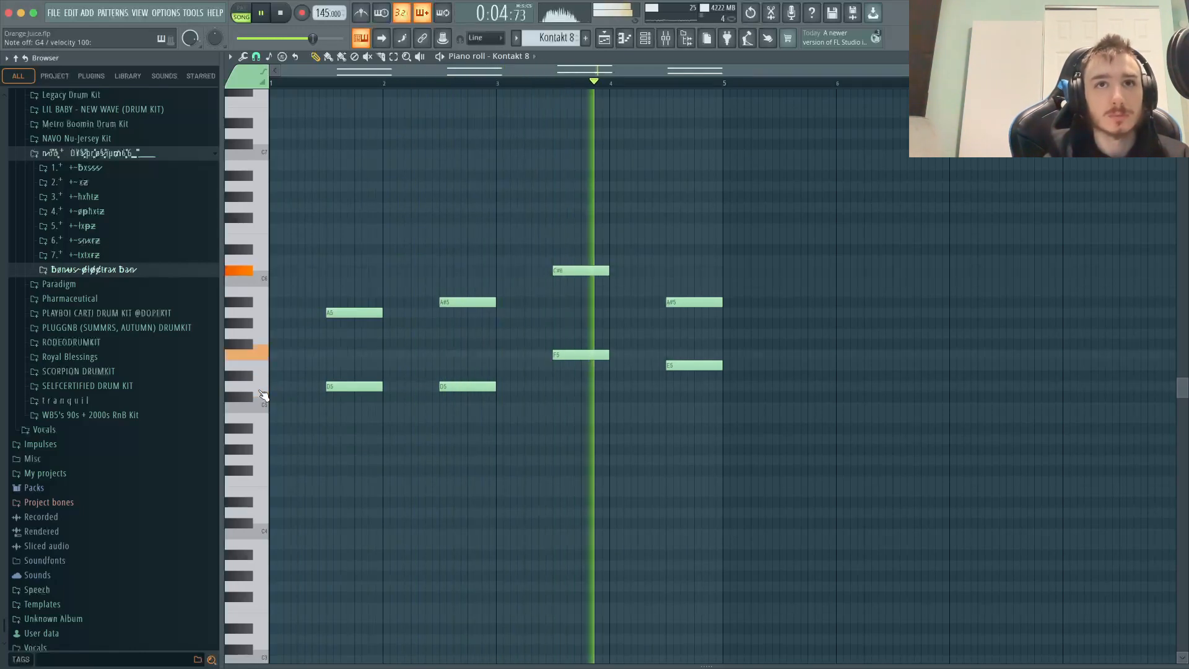
{"action": "key", "text": "space"}
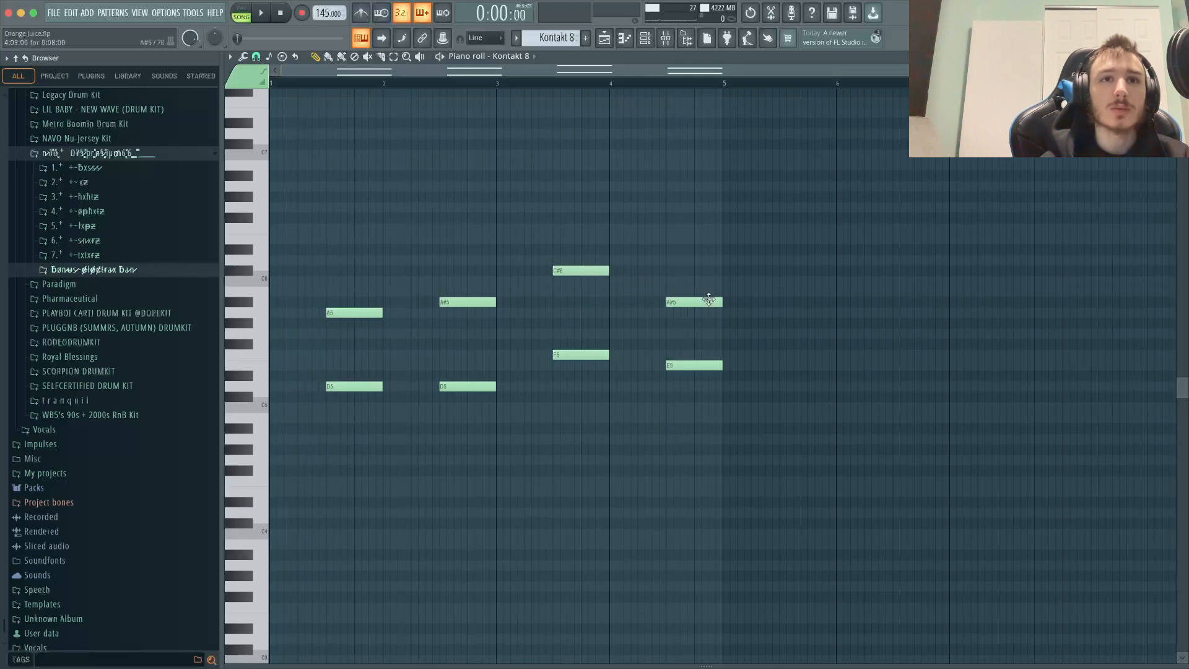
{"action": "key", "text": "F5"}
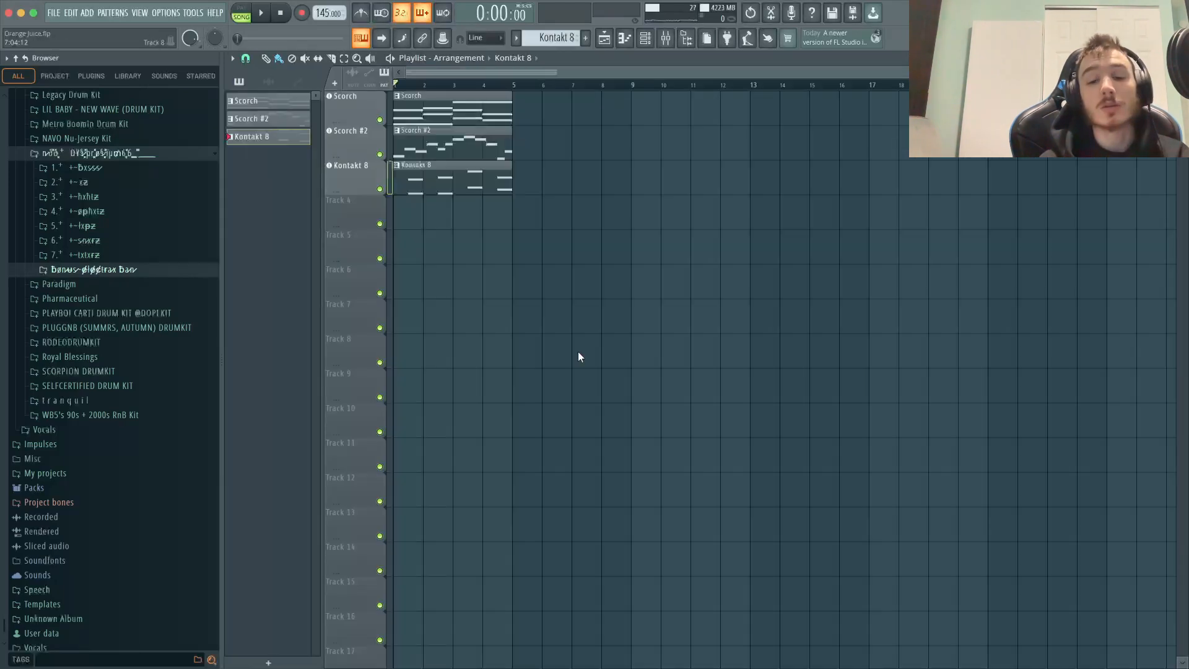
Move an empty mixer track in between the Melody Bus and the first Scorch track and name it Dry
{"action": "left_click", "coordinate": [666, 38]}
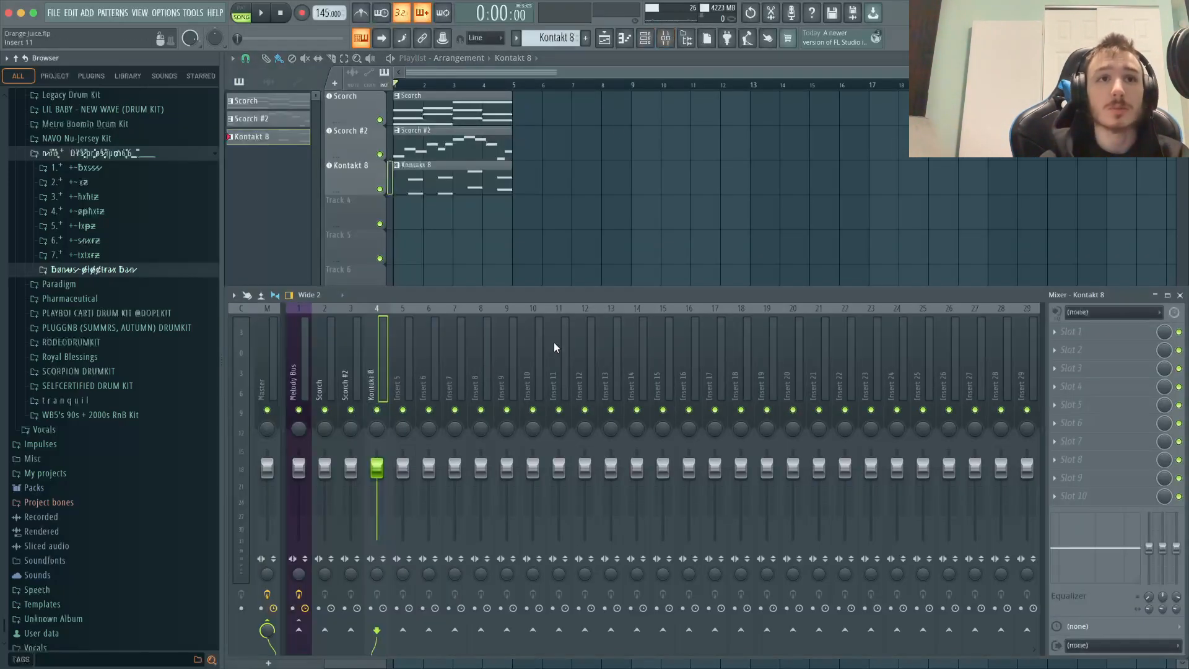
{"action": "left_click", "coordinate": [410, 377]}
{"action": "key", "text": "alt+Left"}
{"action": "key", "text": "alt+Left"}
{"action": "key", "text": "alt+Left"}
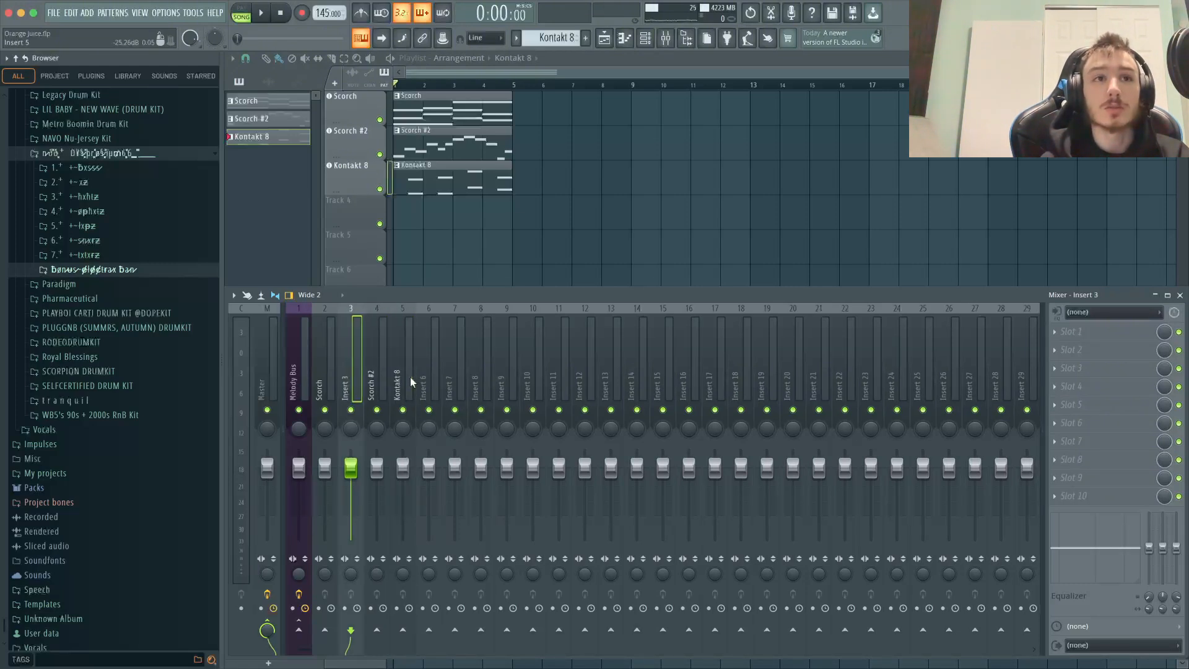
{"action": "key", "text": "F2"}
{"action": "type", "text": "Dry"}
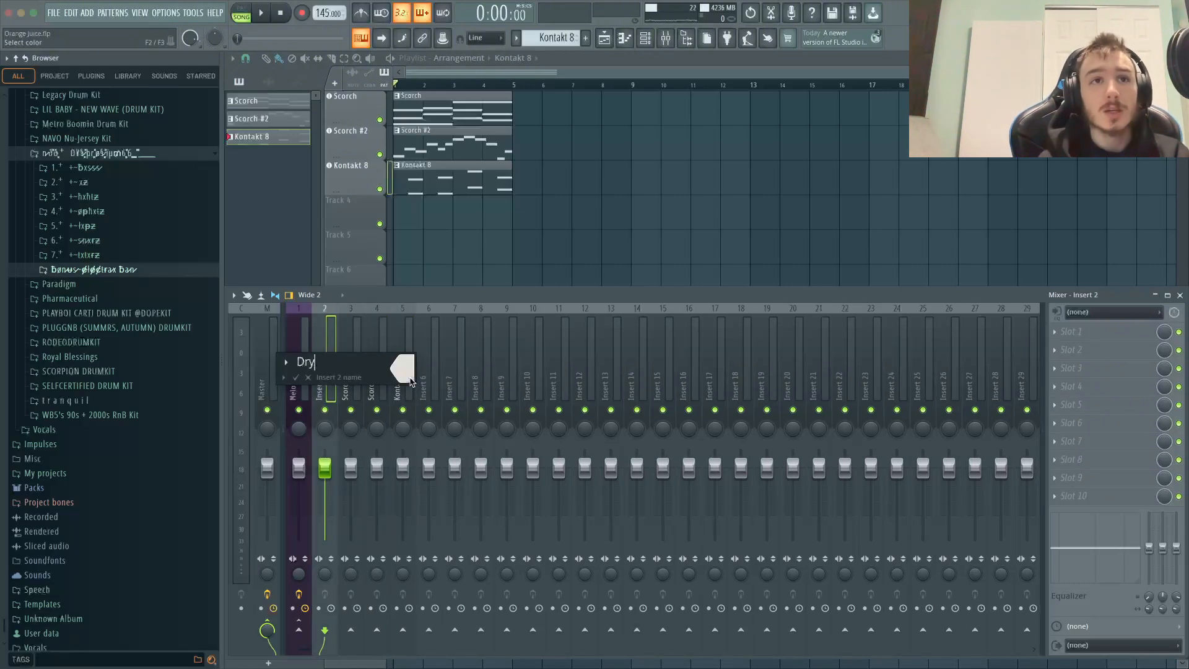
{"action": "key", "text": "Return"}
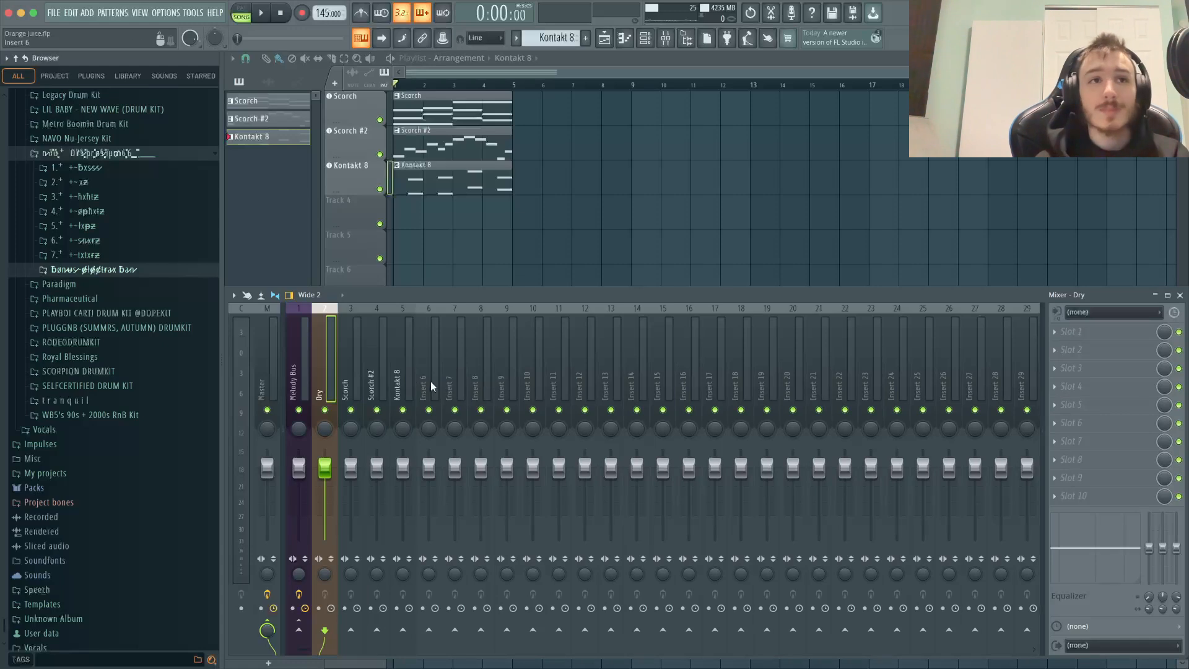
Route the Scorch, Scorch #2 and Kontakt 8 mixer tracks to the Dry track only
{"action": "left_click", "coordinate": [355, 390]}
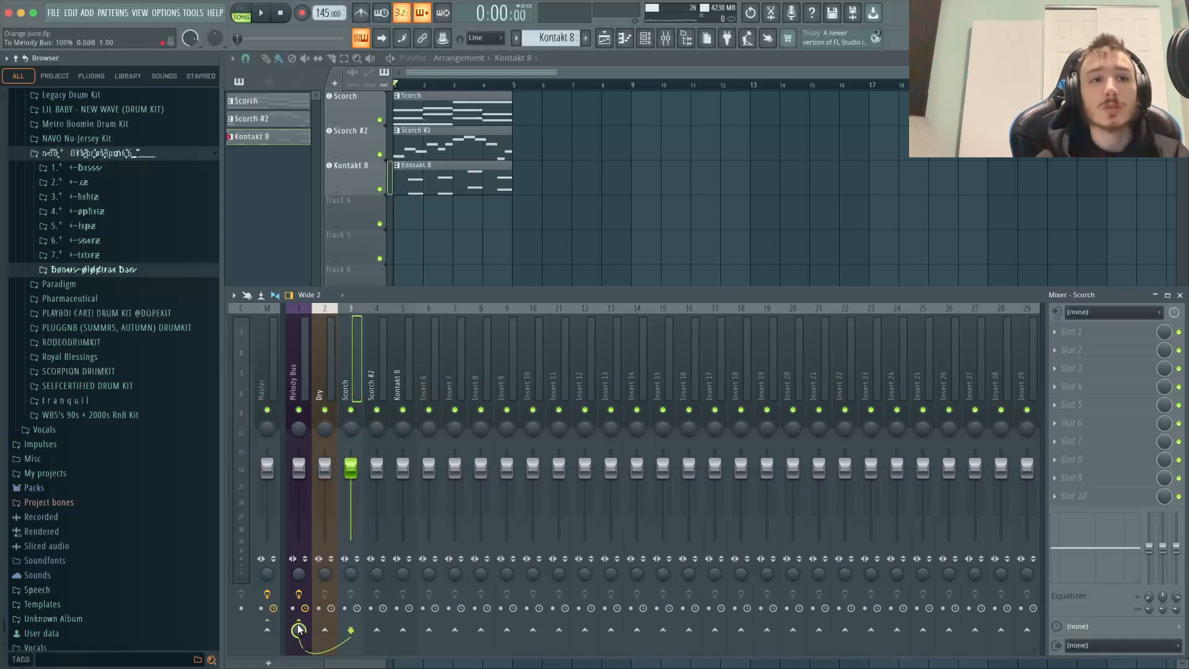
{"action": "left_click", "coordinate": [298, 630]}
{"action": "left_click", "coordinate": [324, 630]}
{"action": "left_click", "coordinate": [379, 391]}
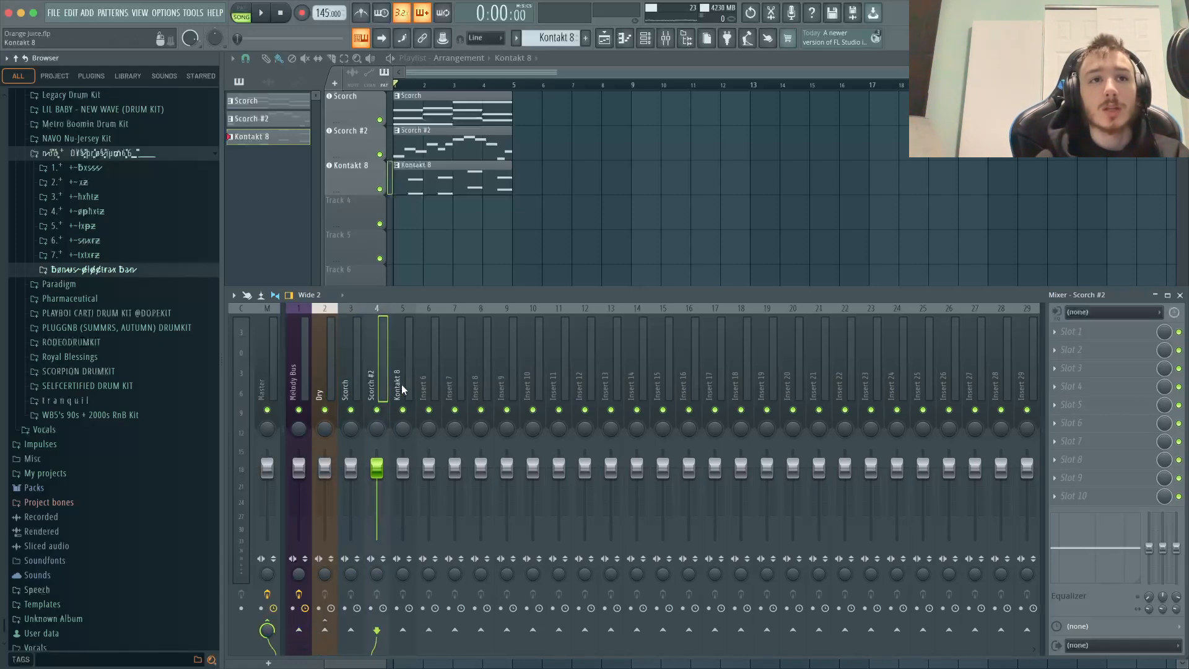
{"action": "left_click", "coordinate": [399, 390], "text": "ctrl"}
{"action": "right_click", "coordinate": [331, 630]}
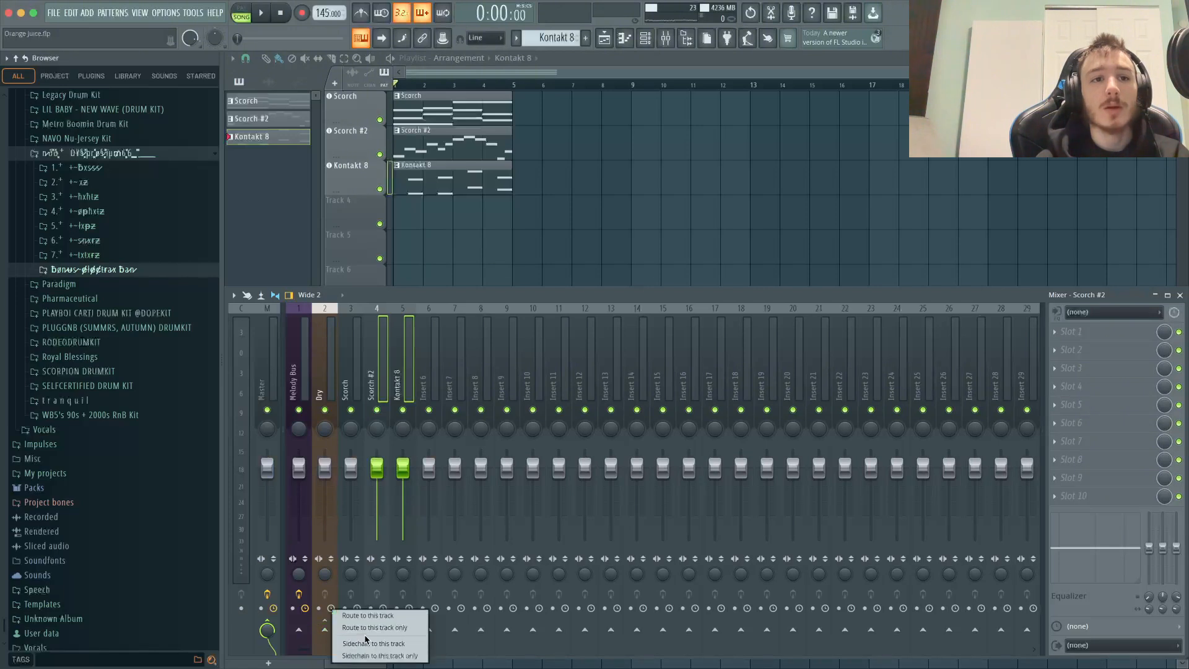
{"action": "left_click", "coordinate": [366, 619]}
{"action": "left_click", "coordinate": [435, 398]}
{"action": "left_click", "coordinate": [408, 369]}
{"action": "left_click", "coordinate": [384, 366]}
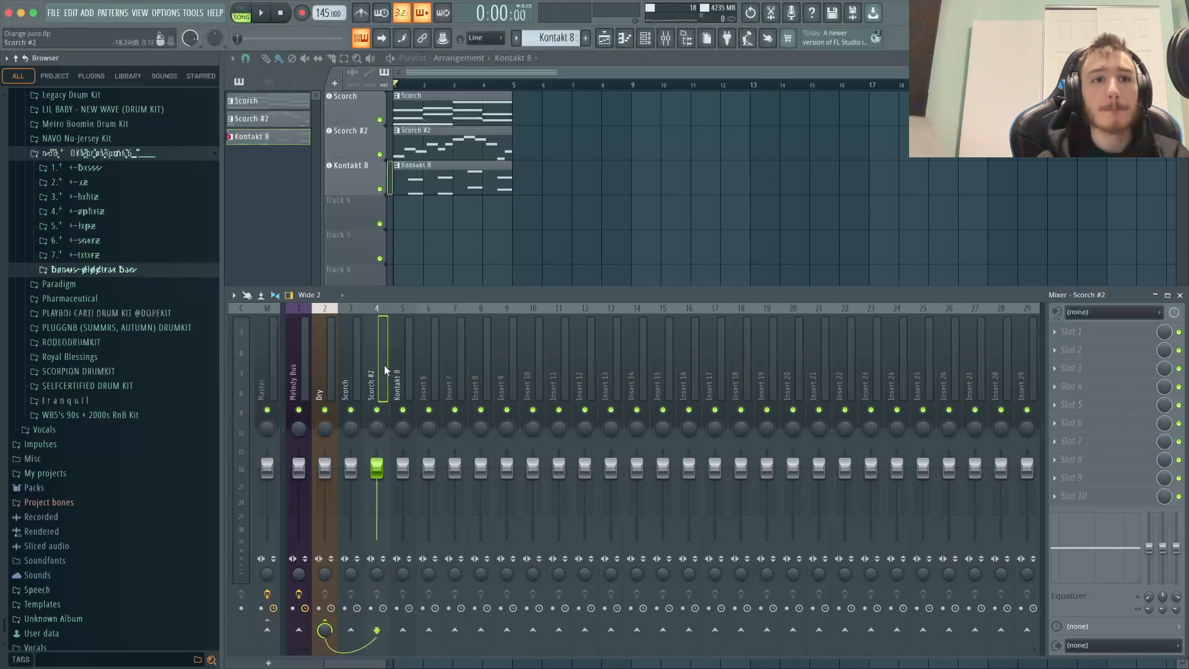
{"action": "left_click", "coordinate": [361, 369]}
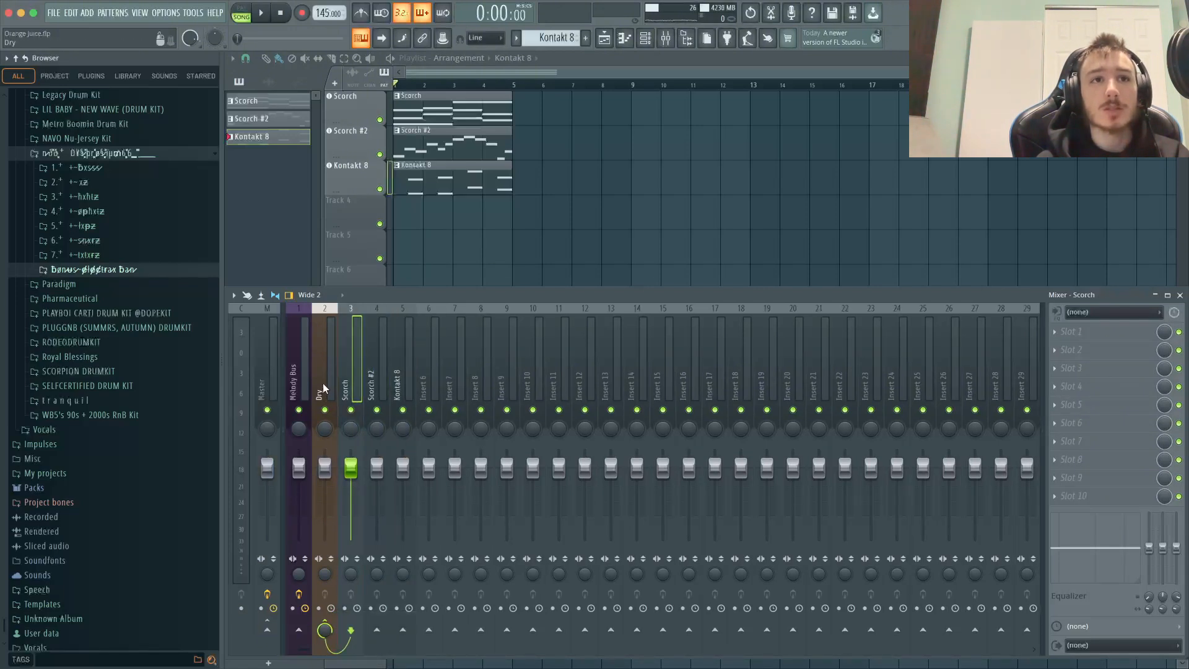
Route the Dry track to the Melody Bus only
{"action": "left_click", "coordinate": [324, 388]}
{"action": "right_click", "coordinate": [298, 631]}
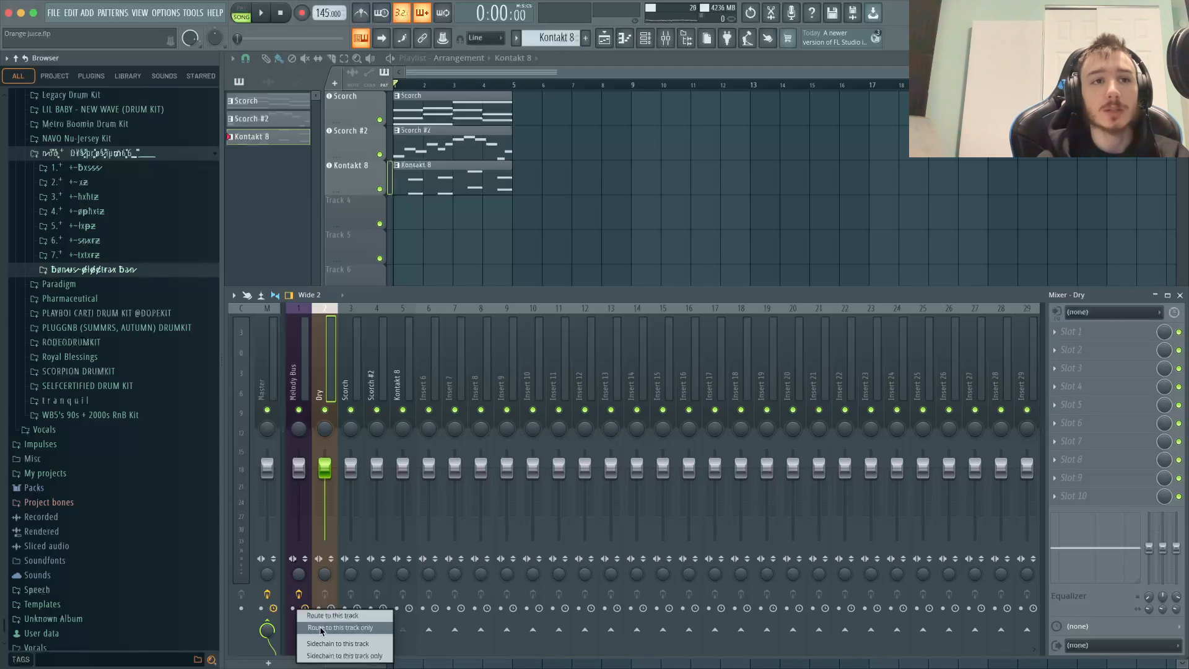
{"action": "left_click", "coordinate": [322, 628]}
{"action": "left_click", "coordinate": [306, 389]}
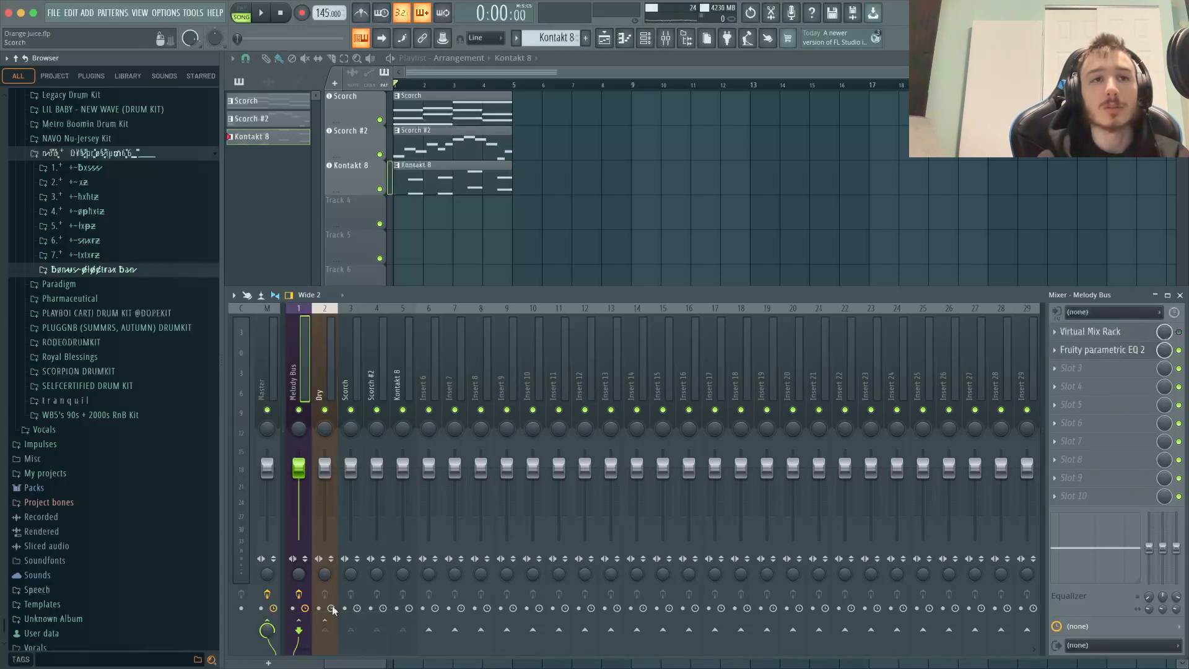
Lower the Scorch #2 and Kontakt 8 volumes to 0% and add Fruity parametric EQ 2 to the Scorch track's first effect slot
{"action": "left_click", "coordinate": [350, 468]}
{"action": "left_click_drag", "start_coordinate": [376, 468], "coordinate": [402, 539]}
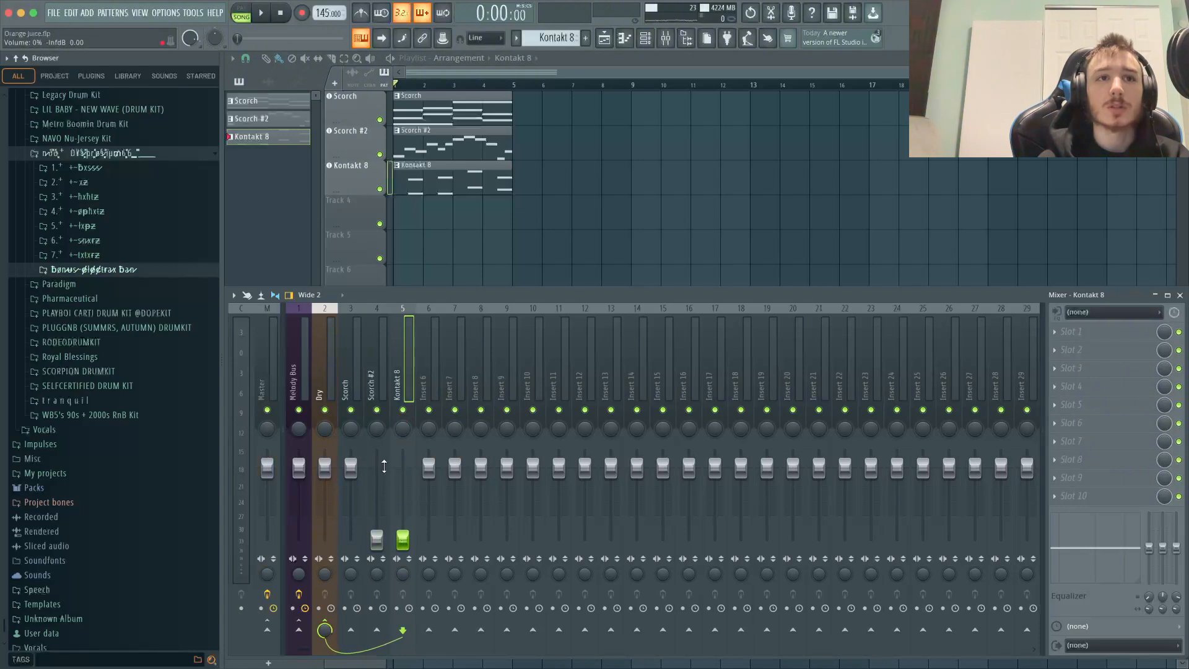
{"action": "left_click", "coordinate": [364, 414]}
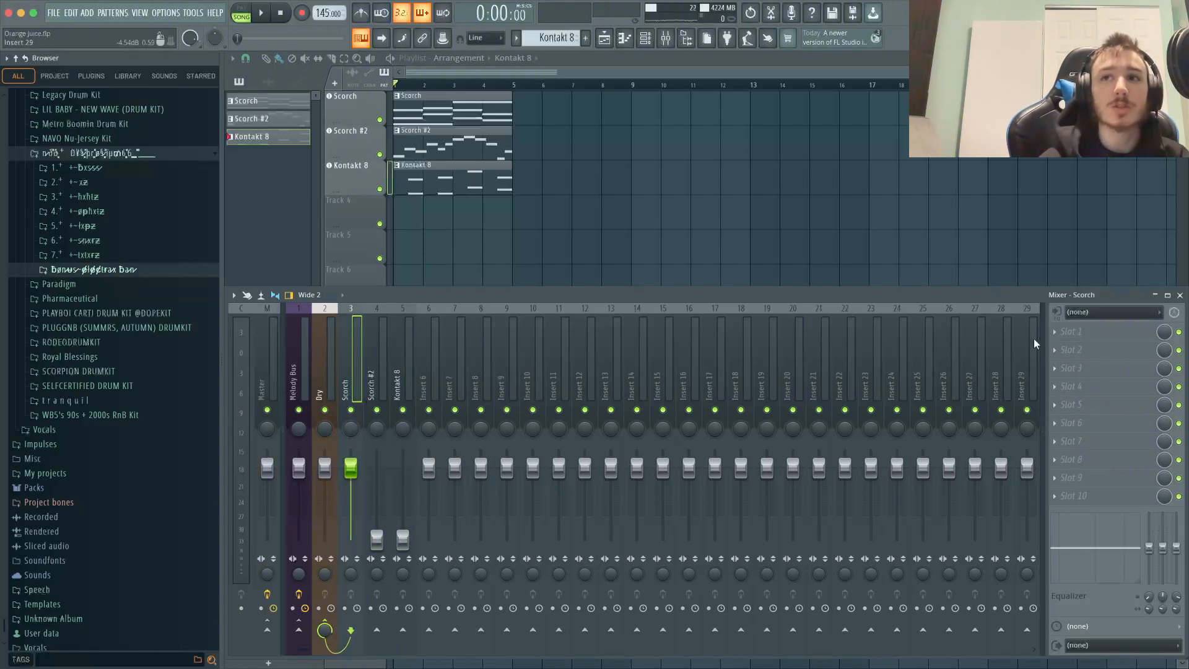
{"action": "left_click", "coordinate": [1067, 332]}
{"action": "left_click", "coordinate": [1005, 246]}
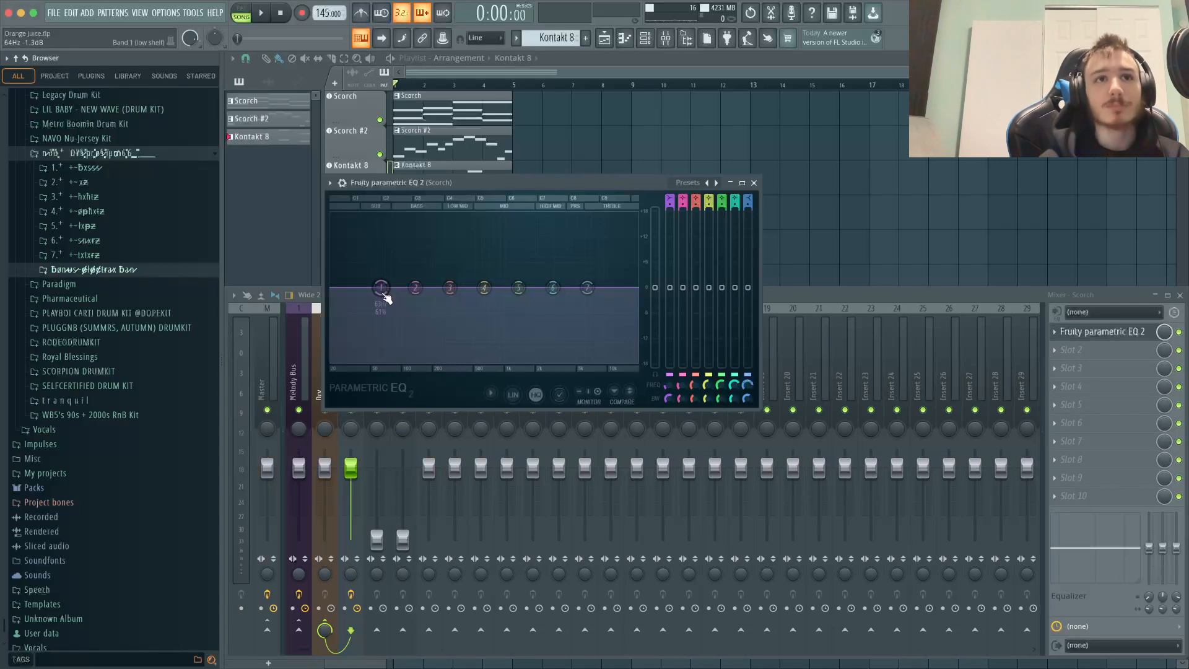
Set EQ band 1 to high pass with a raised cutoff and cut band 2 about 1.7 dB at 155 Hz, playing the loop
{"action": "right_click", "coordinate": [383, 295]}
{"action": "mouse_move", "coordinate": [411, 325]}
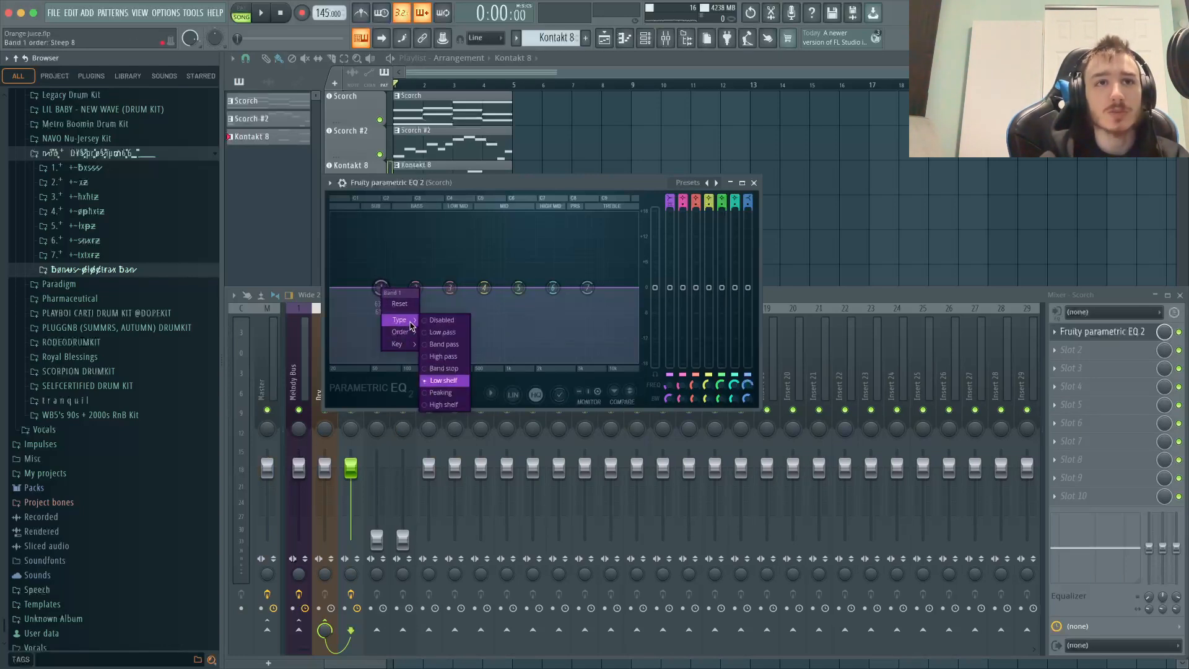
{"action": "left_click", "coordinate": [443, 356]}
{"action": "left_click_drag", "start_coordinate": [382, 288], "coordinate": [404, 288]}
{"action": "key", "text": "space"}
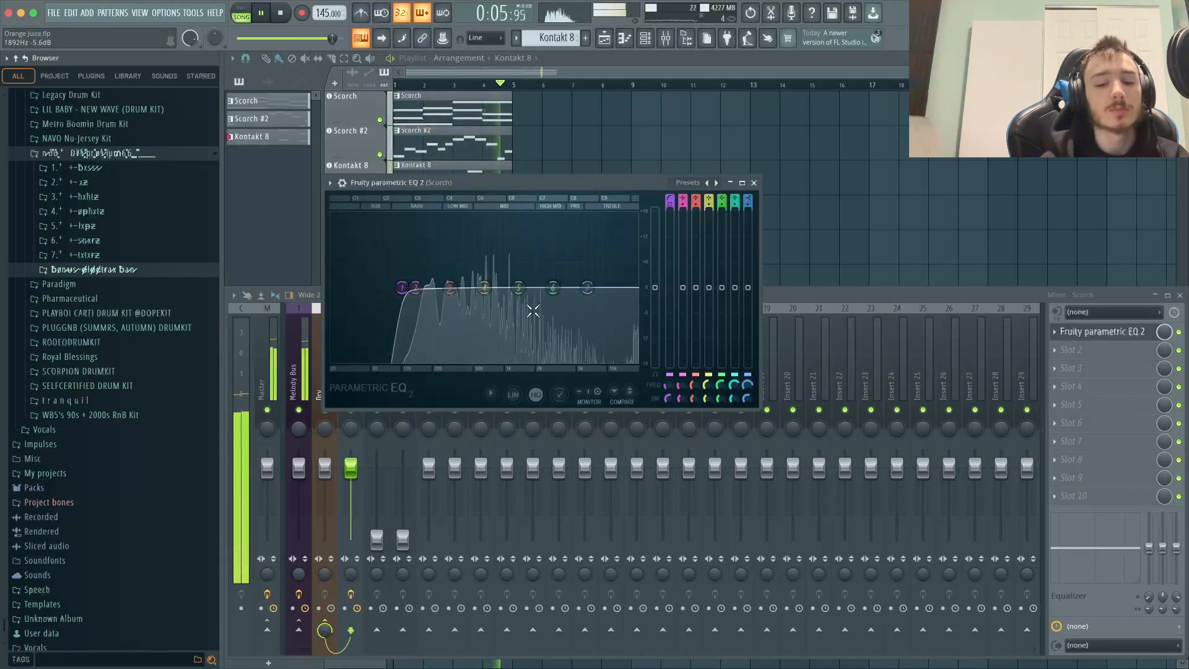
{"action": "key", "text": "space"}
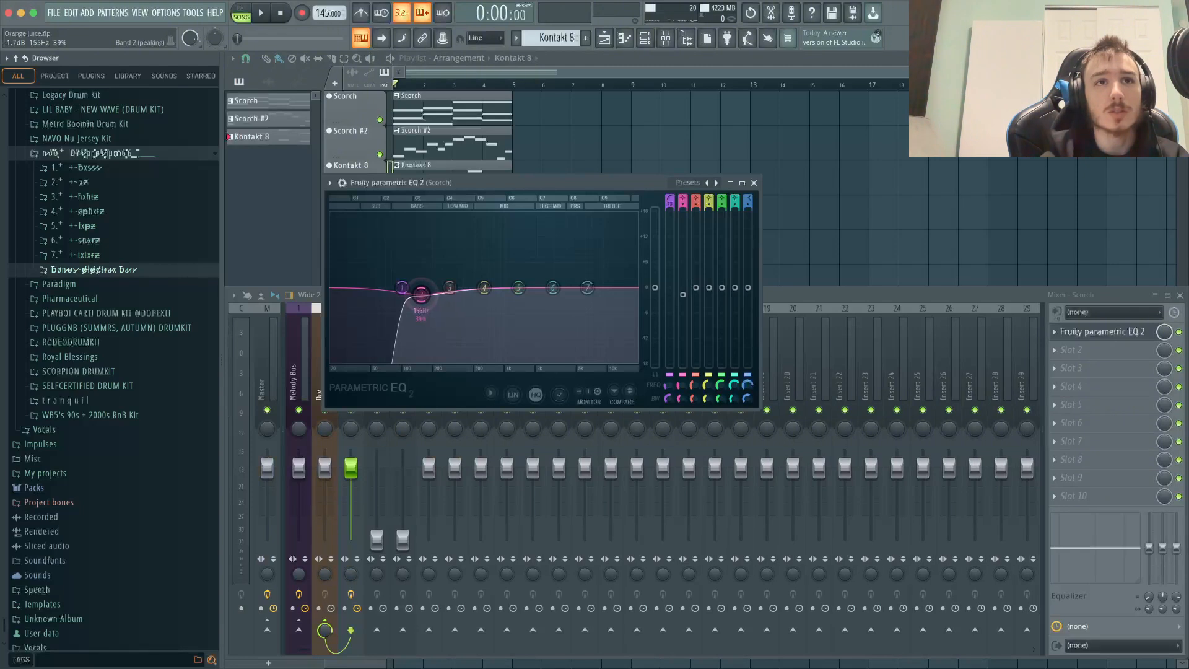
Lower the band 7 high shelf to about -14 dB near 6.5 kHz and move band 6 down into the far treble
{"action": "left_click_drag", "start_coordinate": [587, 287], "coordinate": [601, 339]}
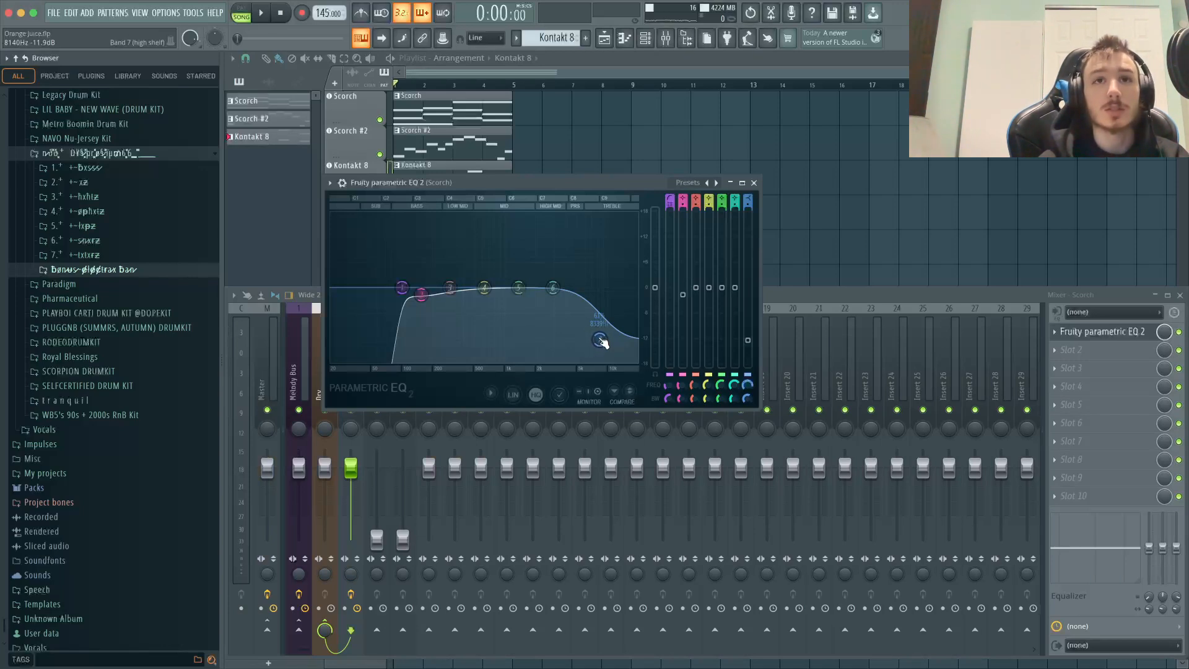
{"action": "key", "text": "space"}
{"action": "left_click_drag", "start_coordinate": [602, 342], "coordinate": [592, 351]}
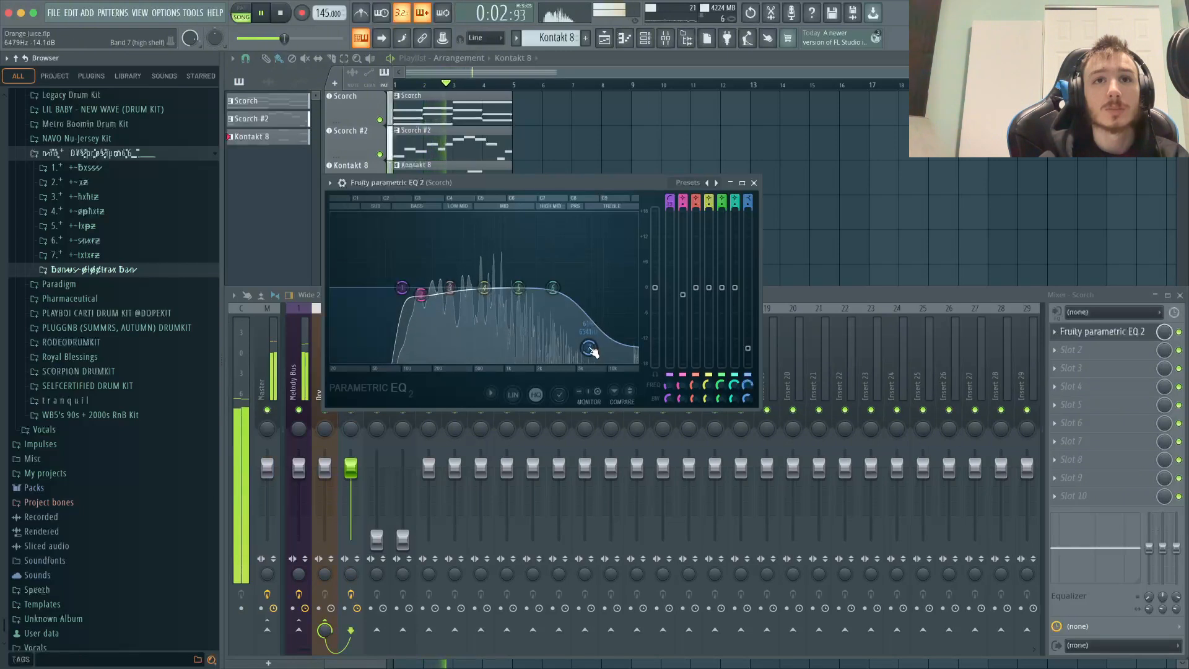
{"action": "key", "text": "space"}
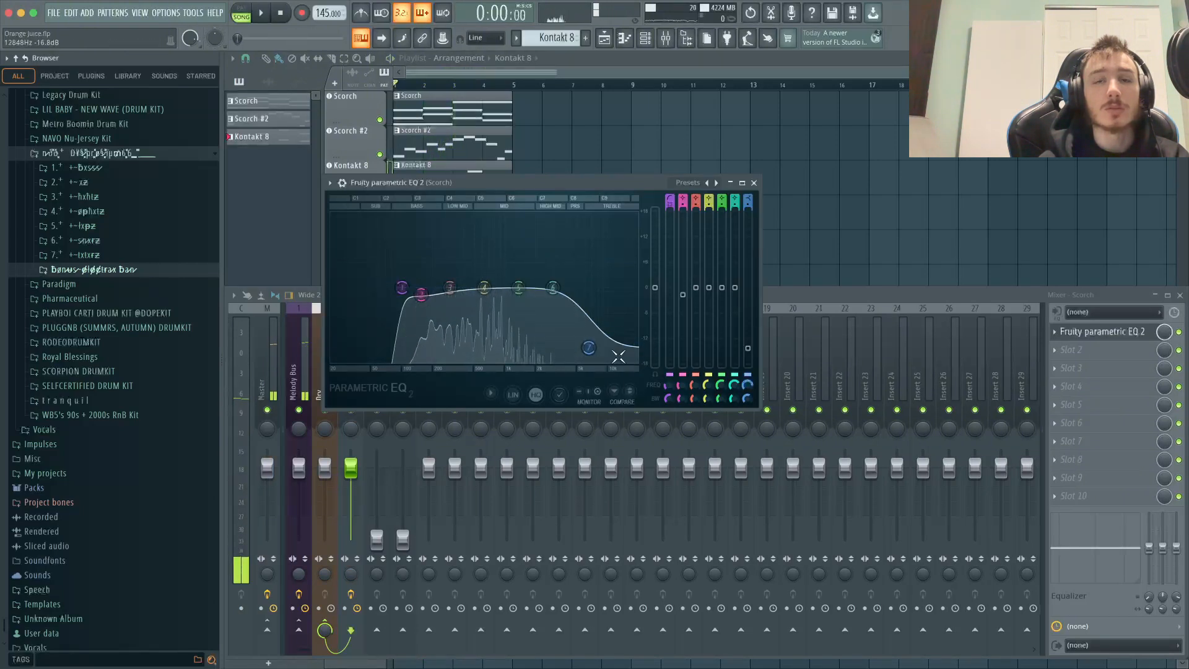
{"action": "left_click_drag", "start_coordinate": [553, 286], "coordinate": [620, 307]}
{"action": "key", "text": "space"}
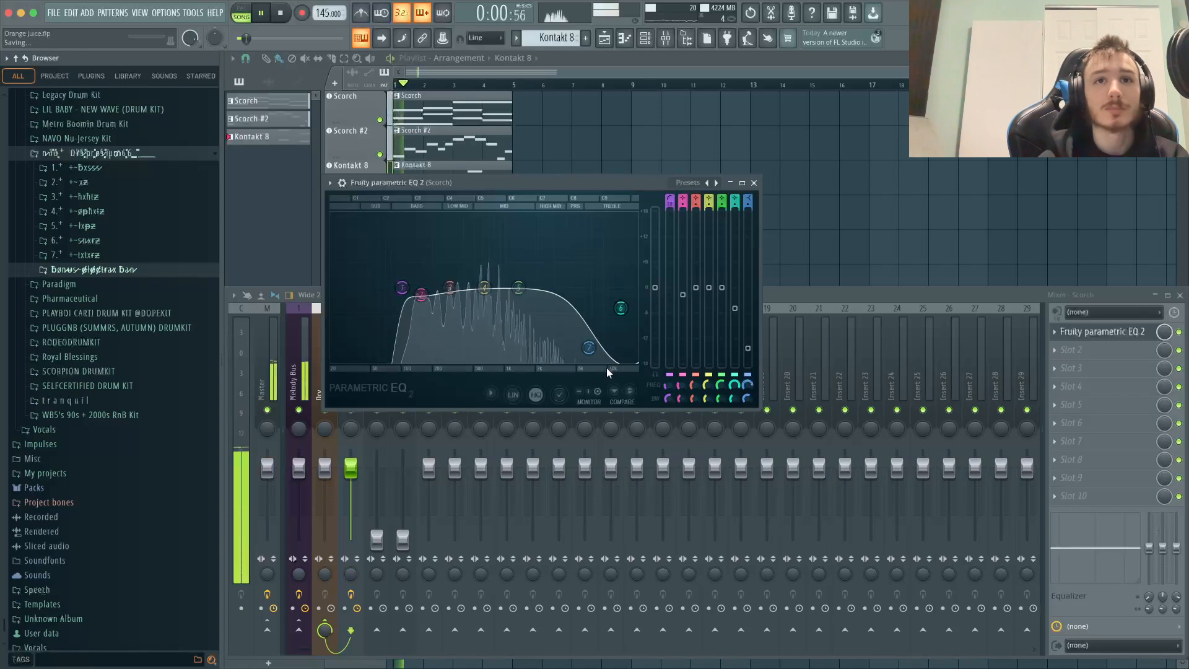
Deepen the band 2 cut slightly while listening to the Scorch chords
{"action": "left_click_drag", "start_coordinate": [421, 294], "coordinate": [421, 298]}
{"action": "left_click", "coordinate": [519, 288]}
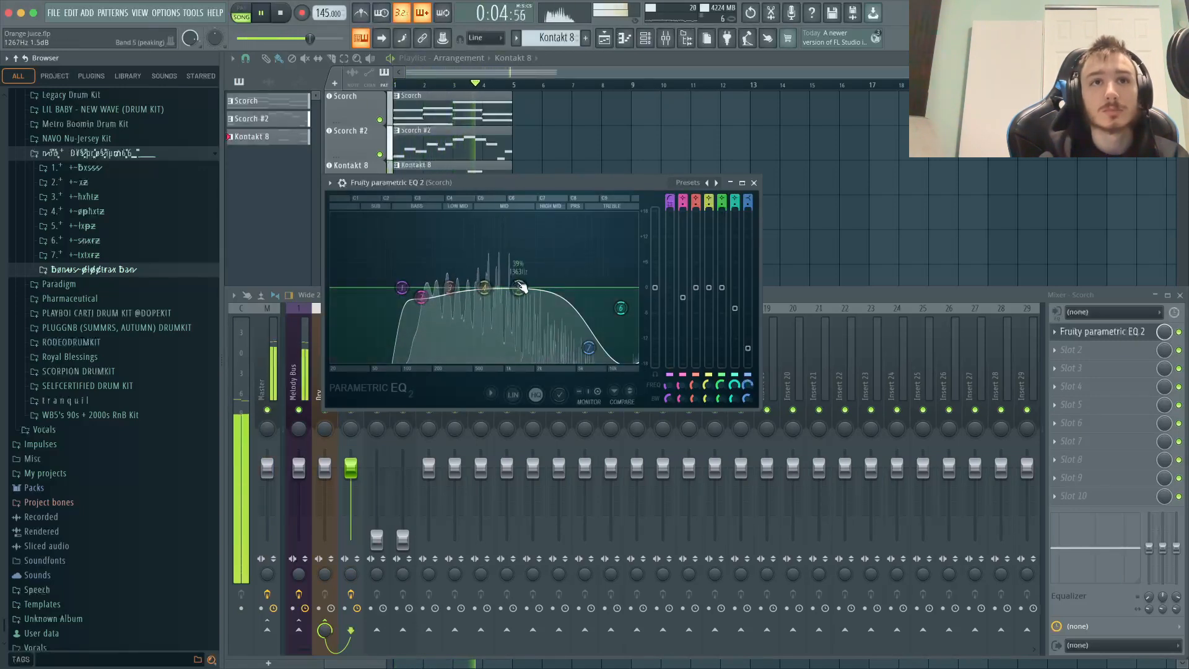
{"action": "key", "text": "space"}
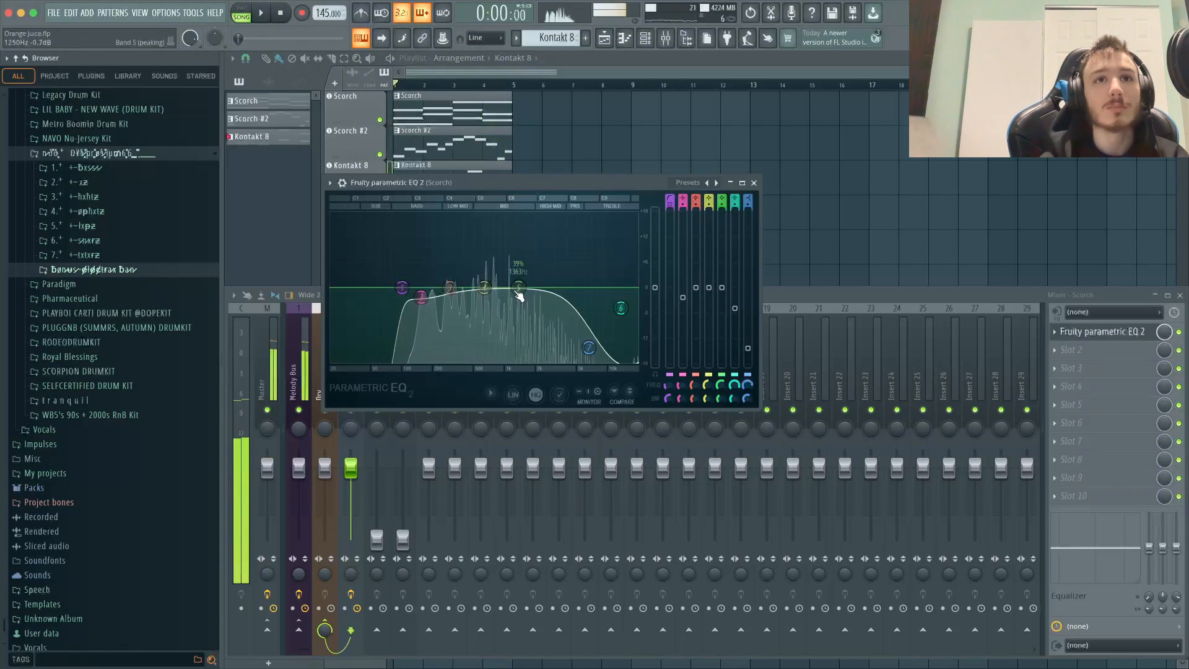
{"action": "left_click", "coordinate": [422, 298]}
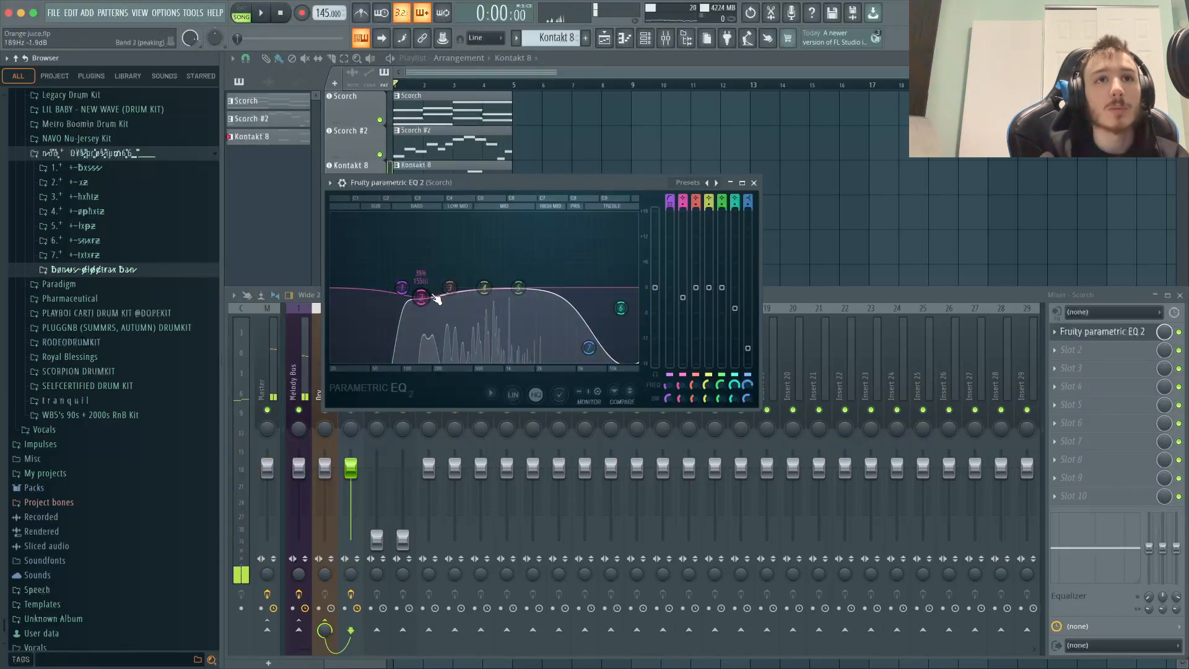
Boost EQ band 4 about 3 dB at 683 Hz while playing back the Scorch chords
{"action": "left_click_drag", "start_coordinate": [488, 295], "coordinate": [496, 285]}
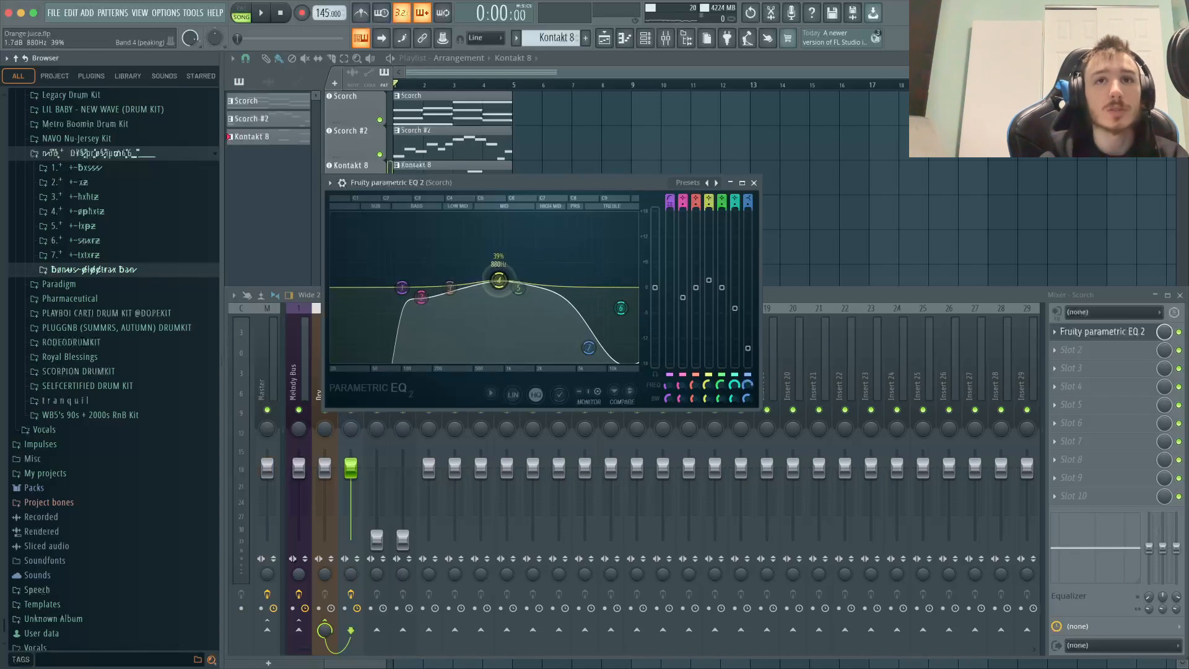
{"action": "key", "text": "space"}
{"action": "mouse_move", "coordinate": [499, 280]}
{"action": "left_mouse_down"}
{"action": "mouse_move", "coordinate": [479, 273]}
{"action": "mouse_move", "coordinate": [506, 273]}
{"action": "mouse_move", "coordinate": [488, 275]}
{"action": "left_mouse_up"}
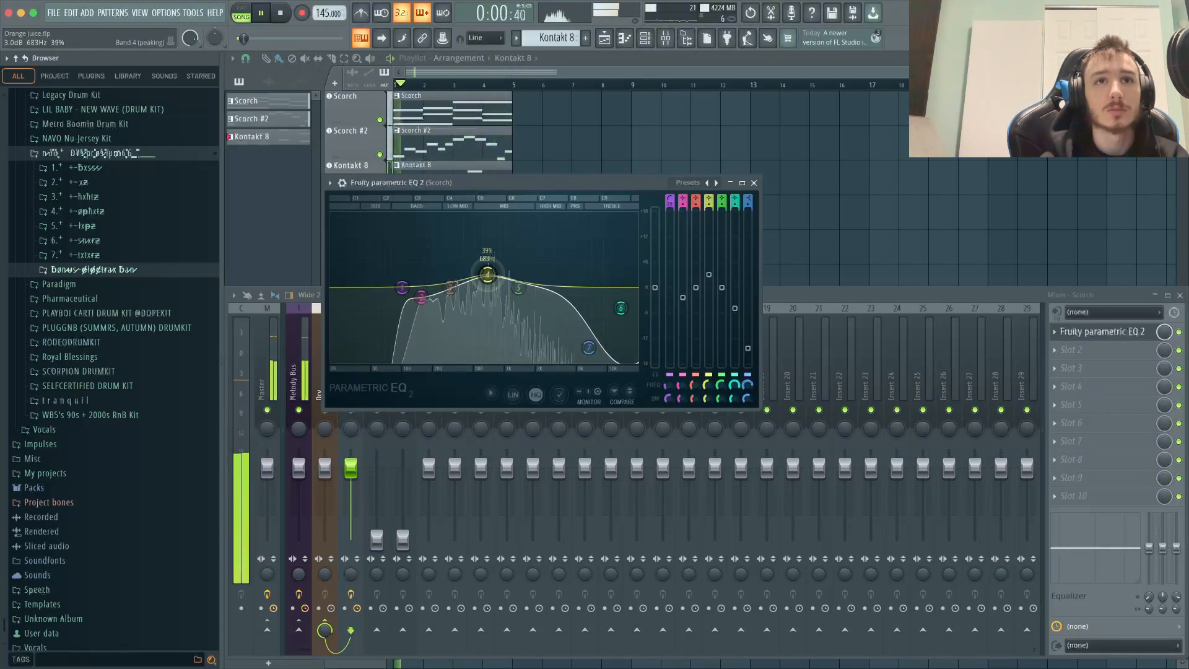
{"action": "key", "text": "space"}
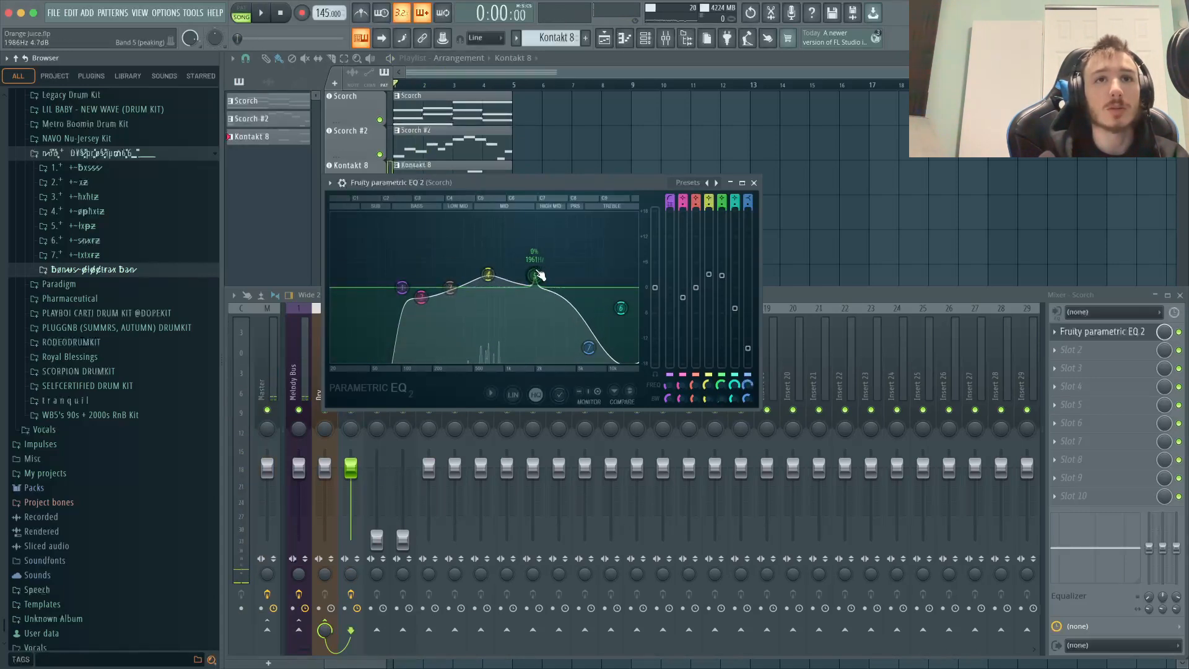
Pull EQ band 5 down into a small cut in the upper mids on the Scorch track, adjusting it during playback
{"action": "left_click_drag", "start_coordinate": [535, 274], "coordinate": [523, 297]}
{"action": "key", "text": "space"}
{"action": "scroll", "coordinate": [524, 299], "scroll_direction": "up", "scroll_amount": 1}
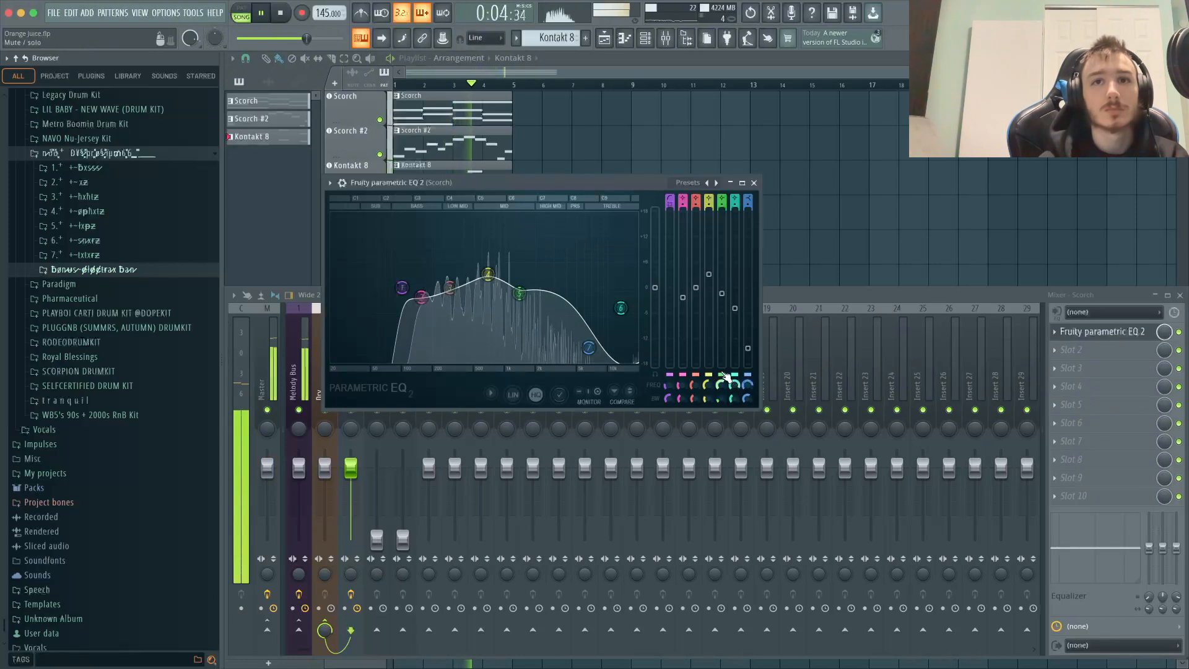
{"action": "left_click", "coordinate": [722, 374]}
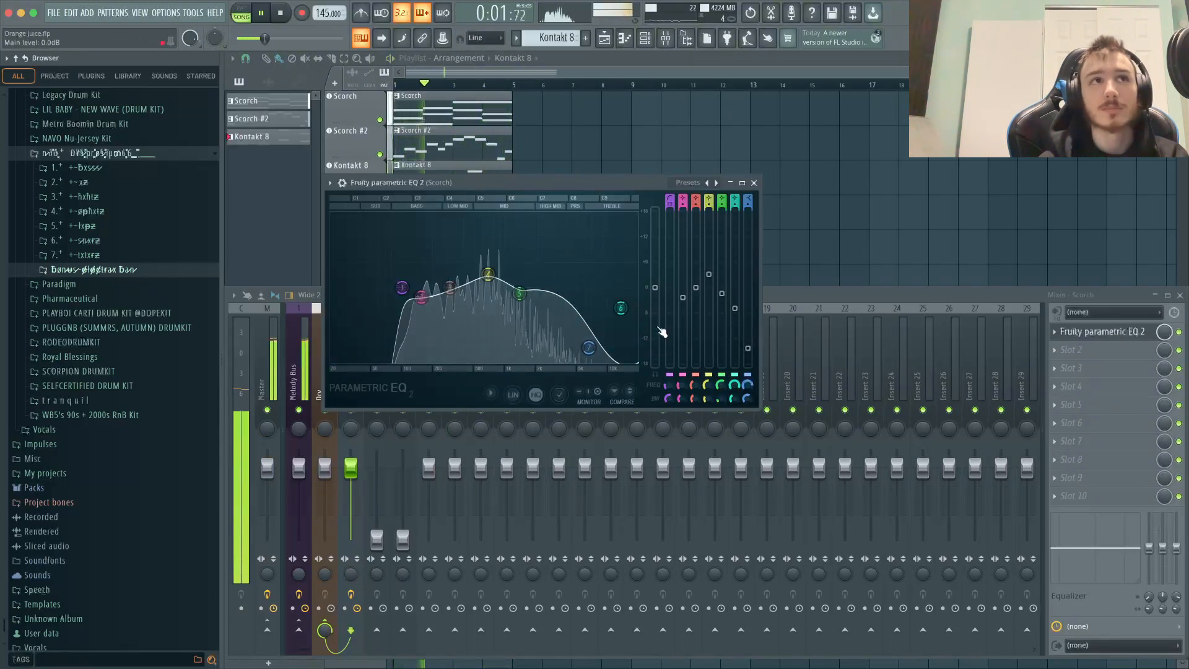
{"action": "key", "text": "space"}
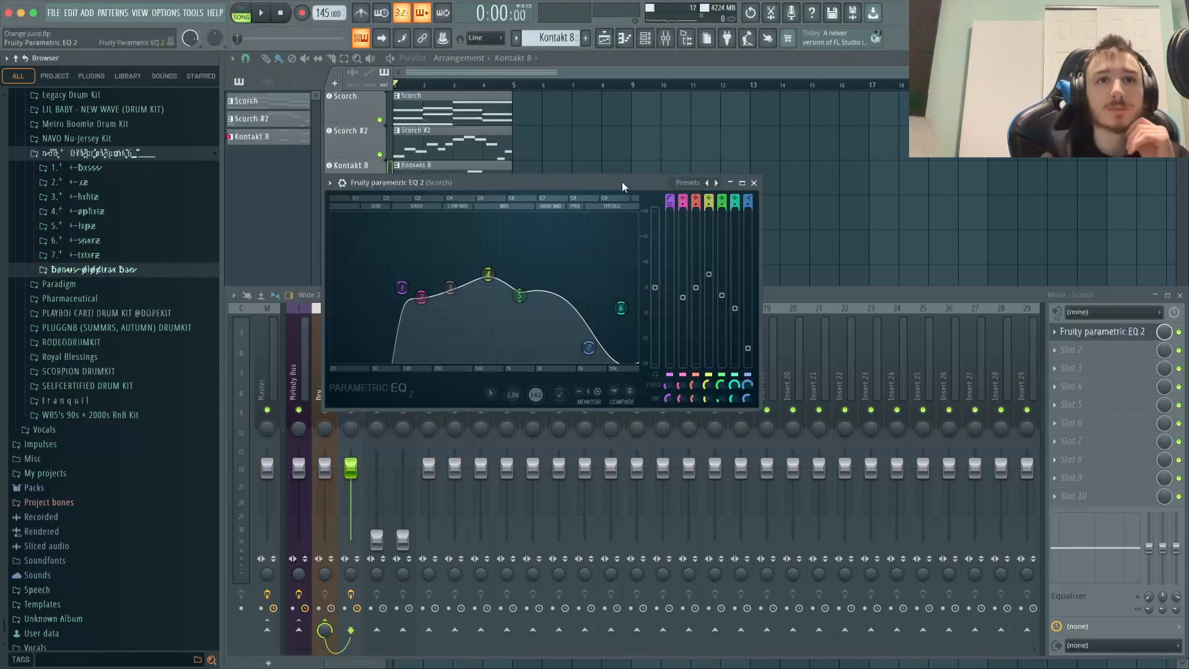
Add a second Fruity parametric EQ 2 in slot 2 of the Scorch track and place its window below the first EQ
{"action": "left_click_drag", "start_coordinate": [616, 186], "coordinate": [537, 59]}
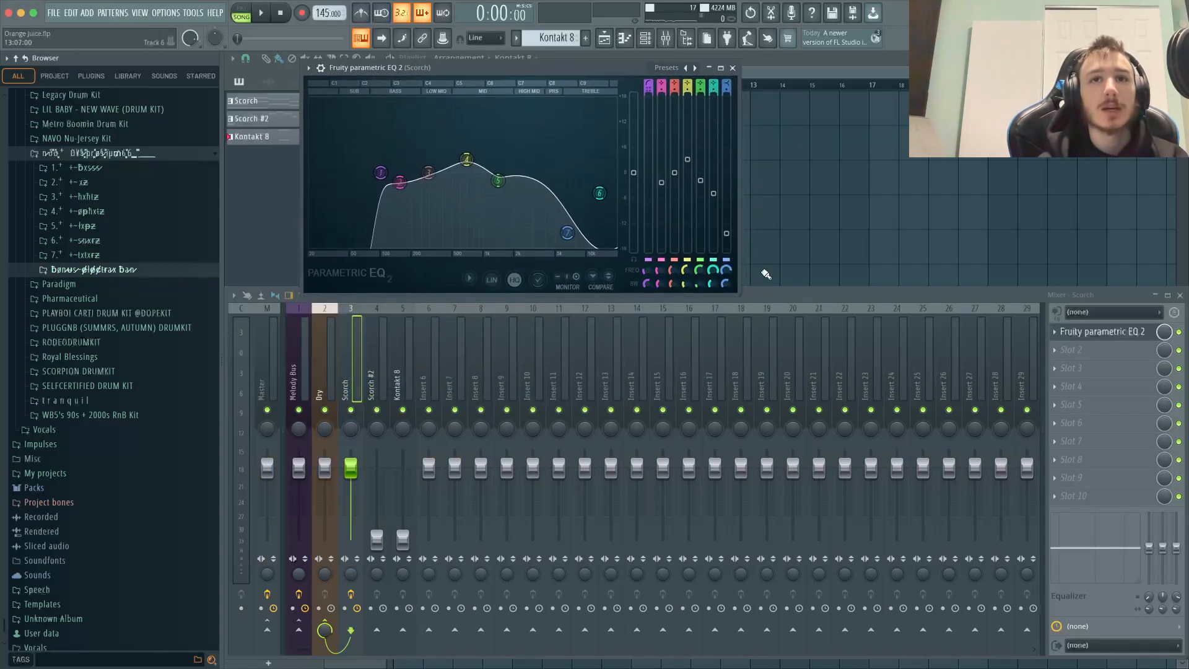
{"action": "mouse_move", "coordinate": [775, 291]}
{"action": "left_mouse_down"}
{"action": "mouse_move", "coordinate": [771, 315]}
{"action": "mouse_move", "coordinate": [773, 305]}
{"action": "left_mouse_up"}
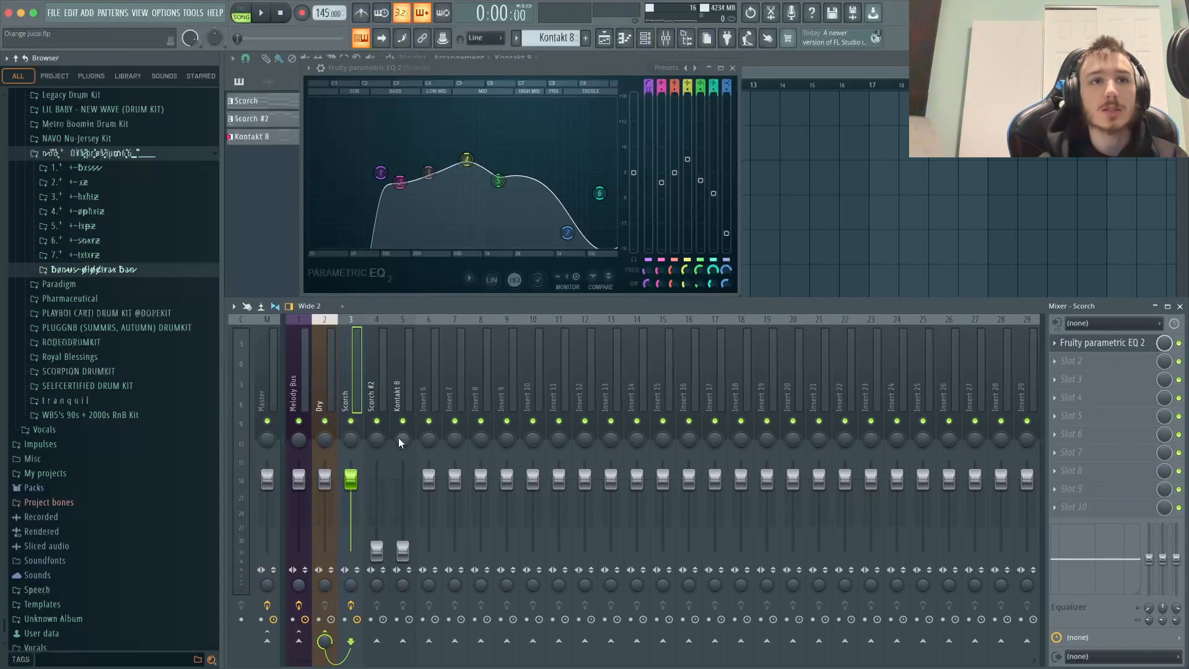
{"action": "left_click", "coordinate": [1095, 365]}
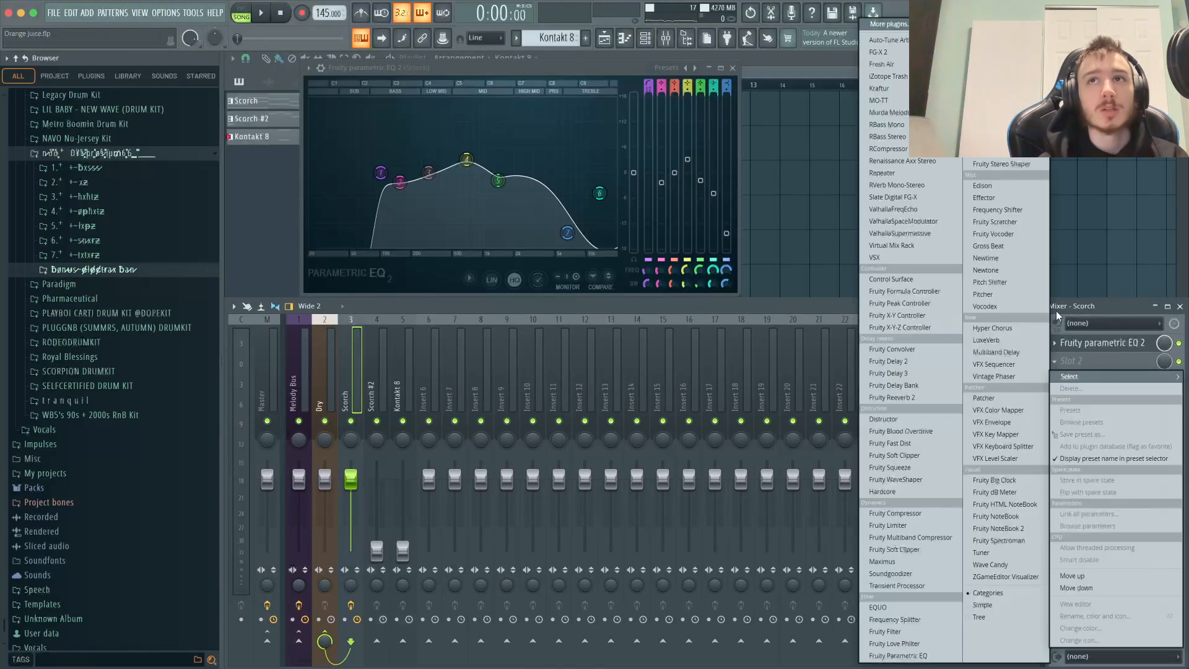
{"action": "left_click", "coordinate": [901, 480]}
{"action": "left_click_drag", "start_coordinate": [528, 203], "coordinate": [525, 259]}
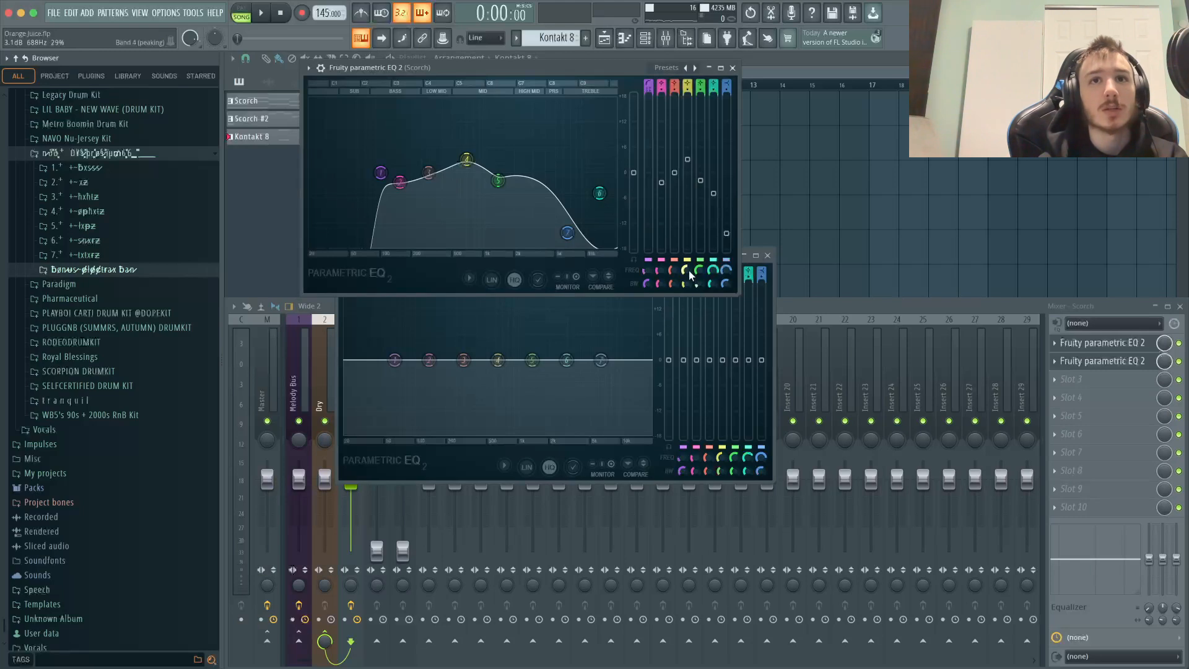
Copy the band 4 frequency value from the first Scorch EQ and paste it onto band 4 of the second EQ
{"action": "right_click", "coordinate": [689, 271]}
{"action": "left_click", "coordinate": [722, 447]}
{"action": "left_click", "coordinate": [448, 456]}
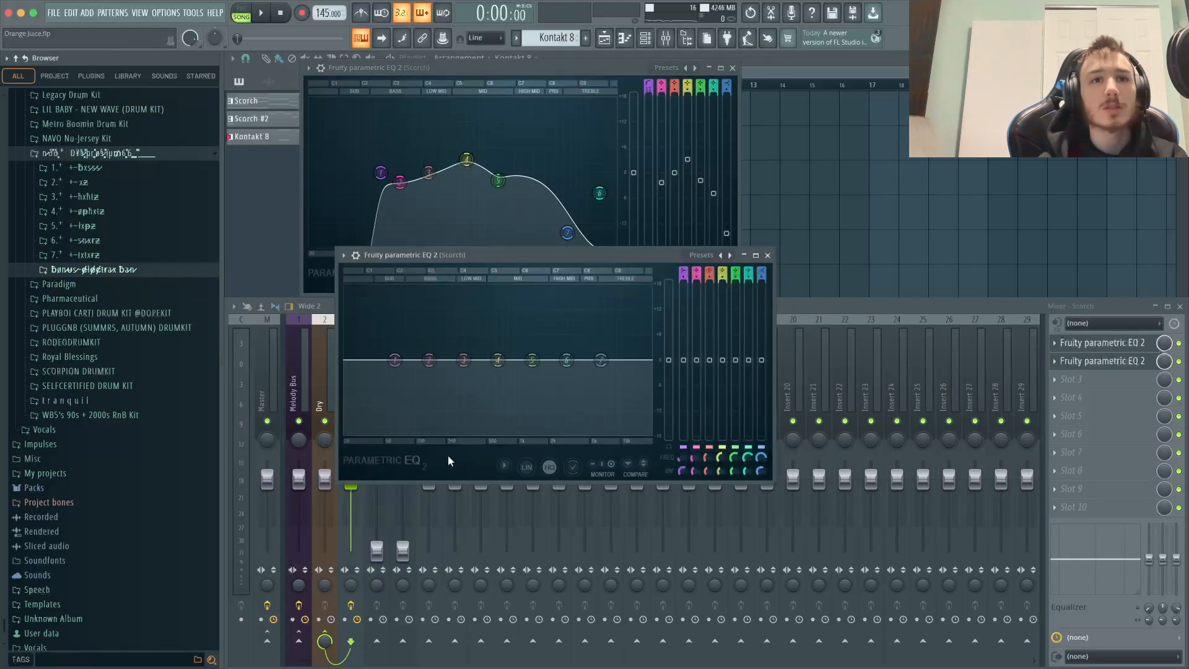
{"action": "right_click", "coordinate": [719, 458]}
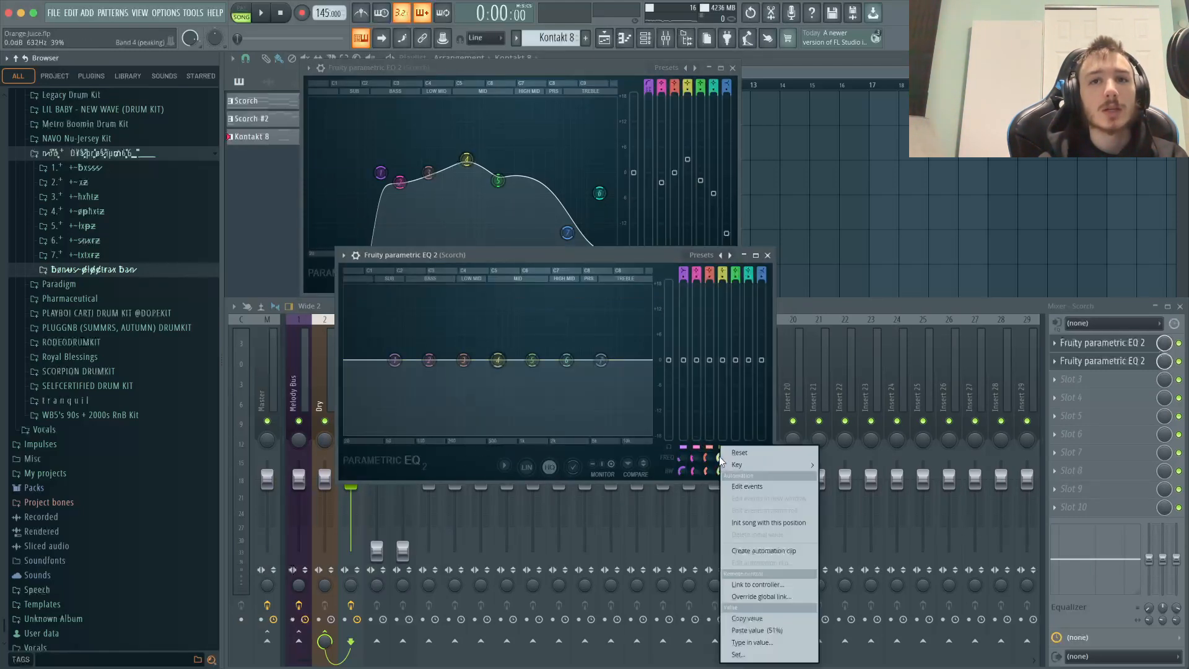
{"action": "left_click", "coordinate": [756, 631]}
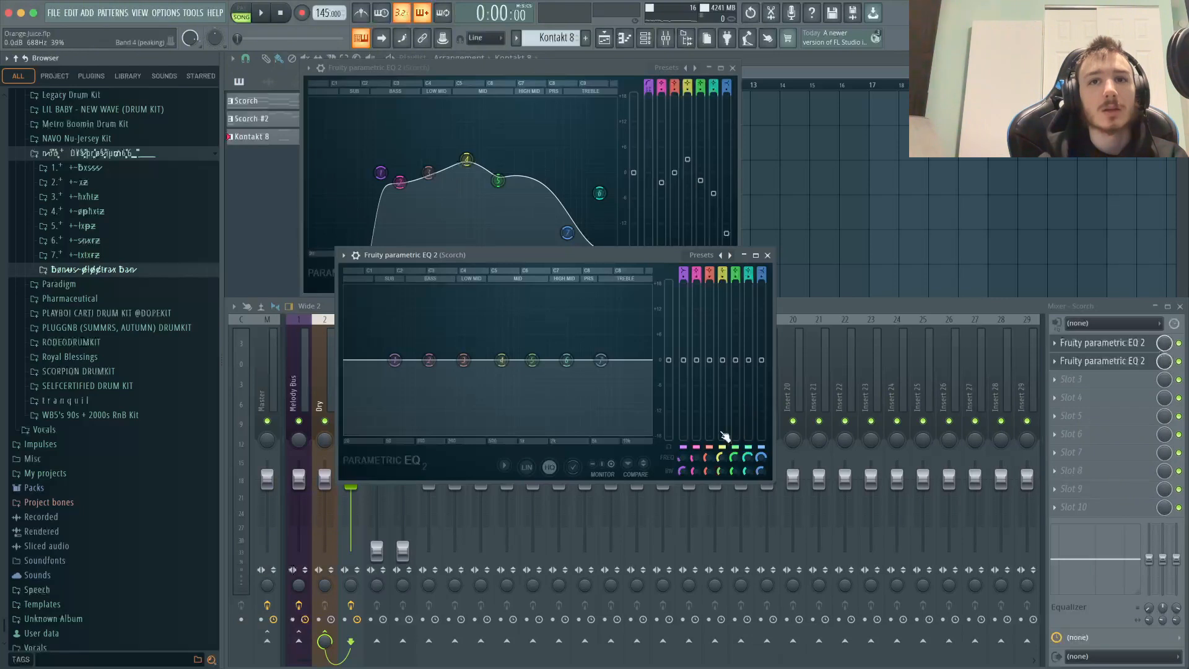
Lower band 4 of the second Scorch EQ slightly, narrow its bandwidth, and close that EQ window
{"action": "left_click_drag", "start_coordinate": [722, 400], "coordinate": [724, 367]}
{"action": "left_click_drag", "start_coordinate": [722, 472], "coordinate": [722, 496]}
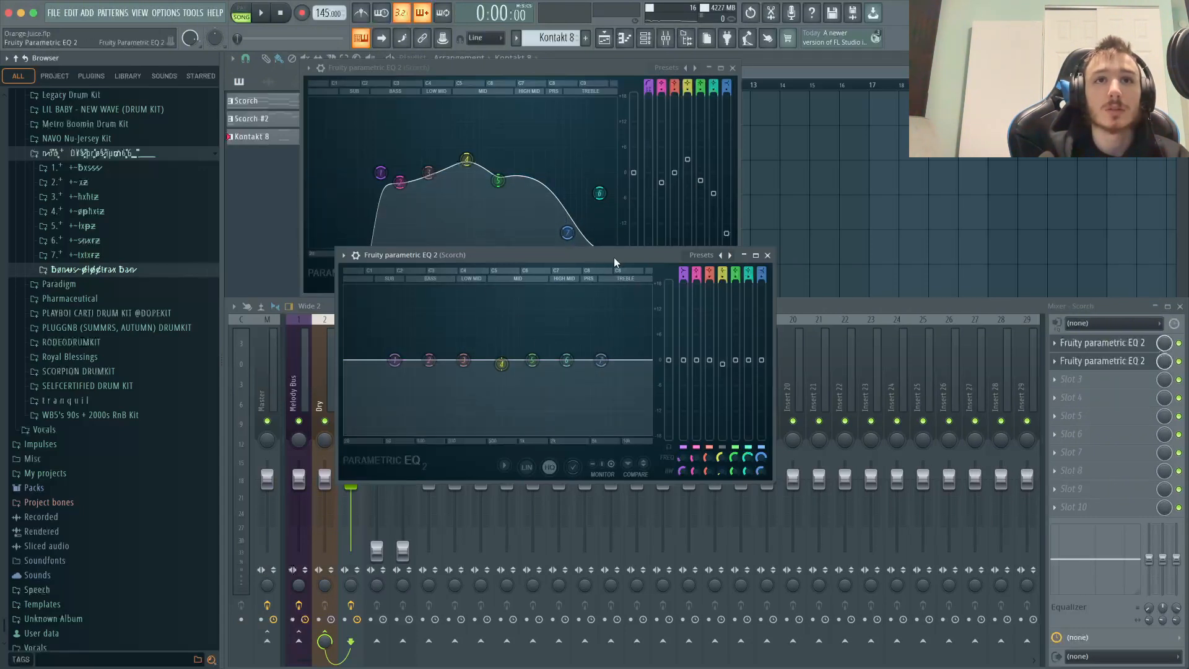
{"action": "left_click_drag", "start_coordinate": [614, 256], "coordinate": [758, 326]}
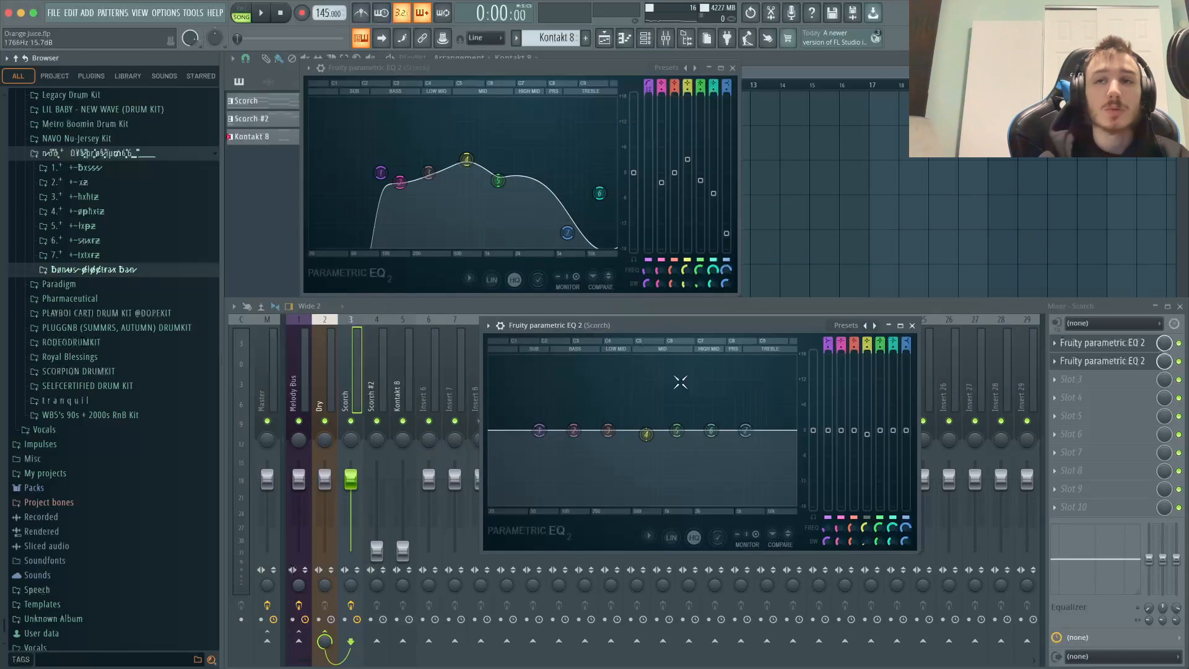
{"action": "key", "text": "Escape"}
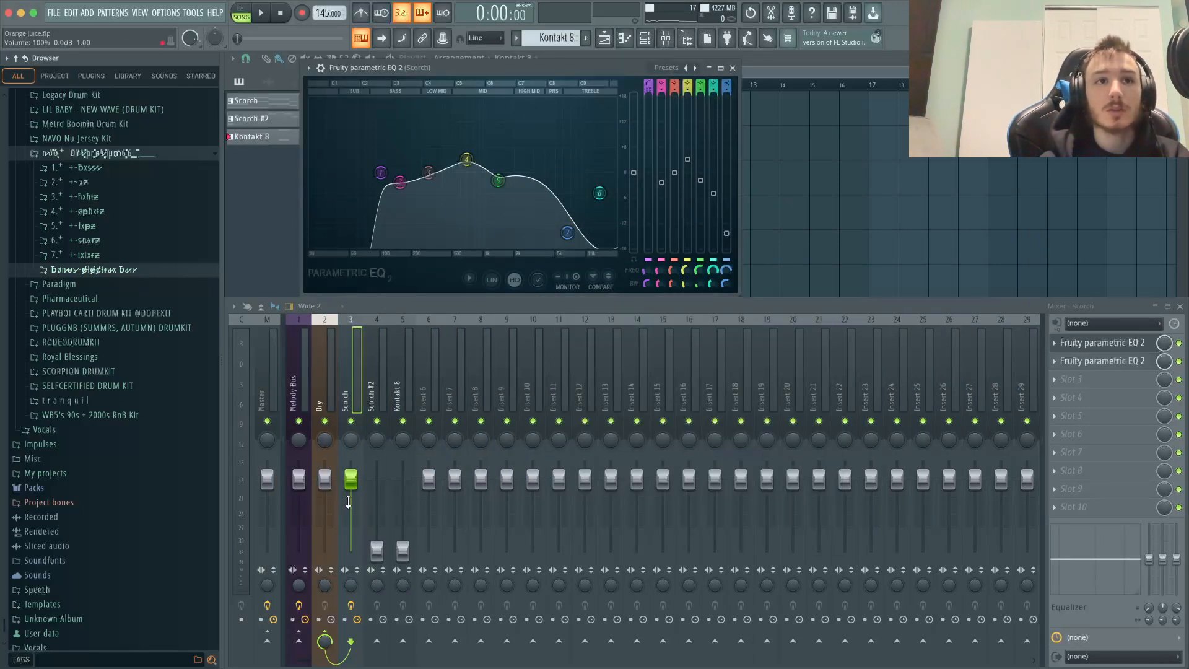
Balance the mixer levels during playback, lowering Scorch to -5.0 dB and raising Scorch #2 to -5.9 dB
{"action": "left_click_drag", "start_coordinate": [358, 465], "coordinate": [357, 471]}
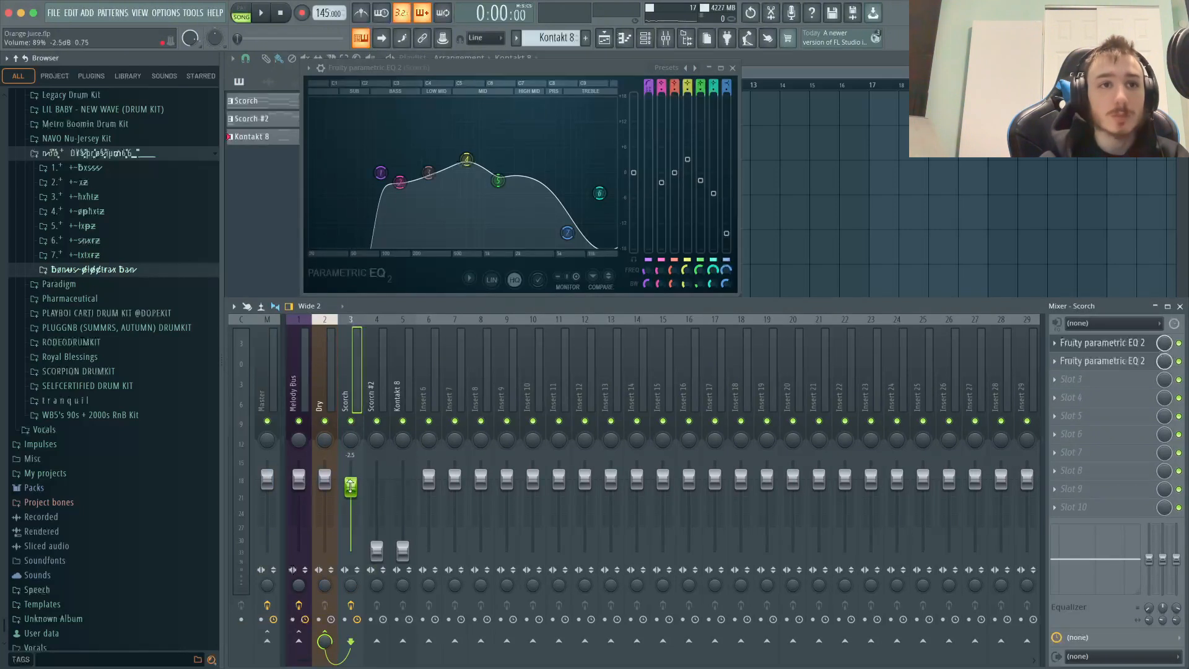
{"action": "key", "text": "space"}
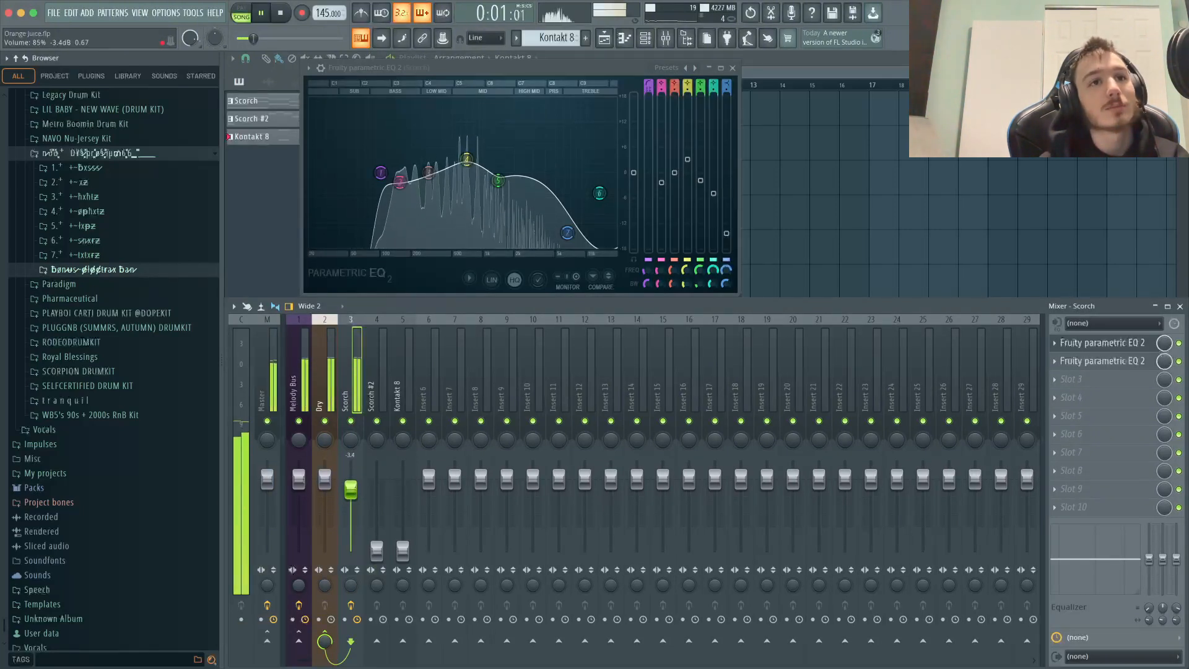
{"action": "left_click_drag", "start_coordinate": [350, 486], "coordinate": [351, 493]}
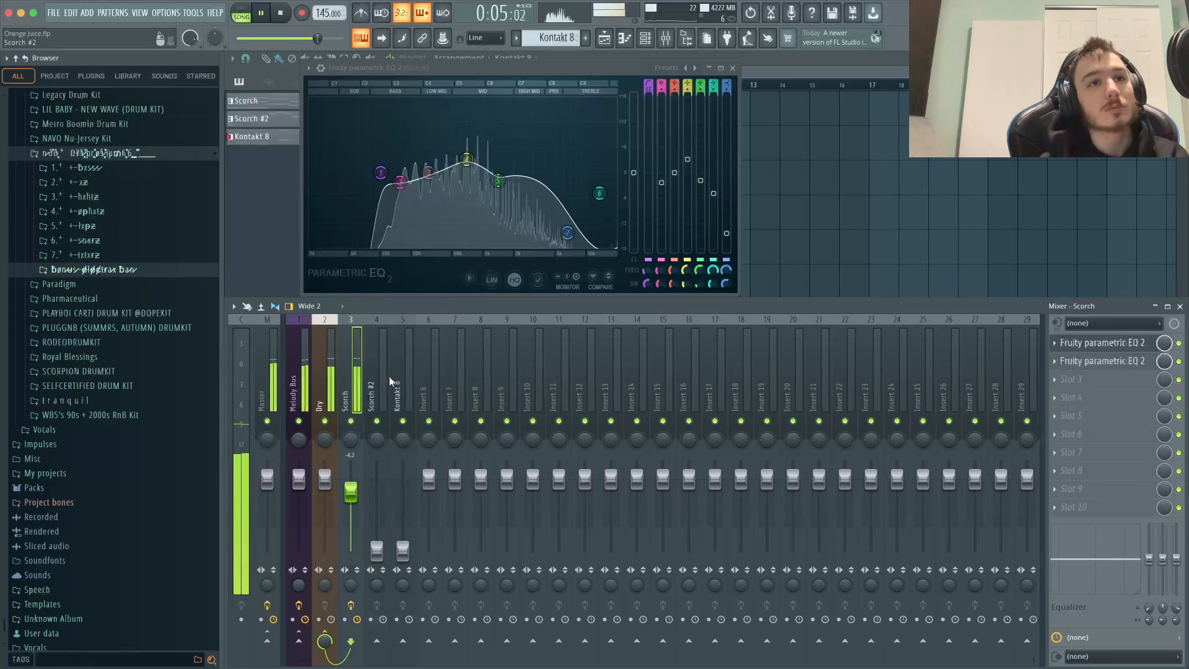
{"action": "key", "text": "space"}
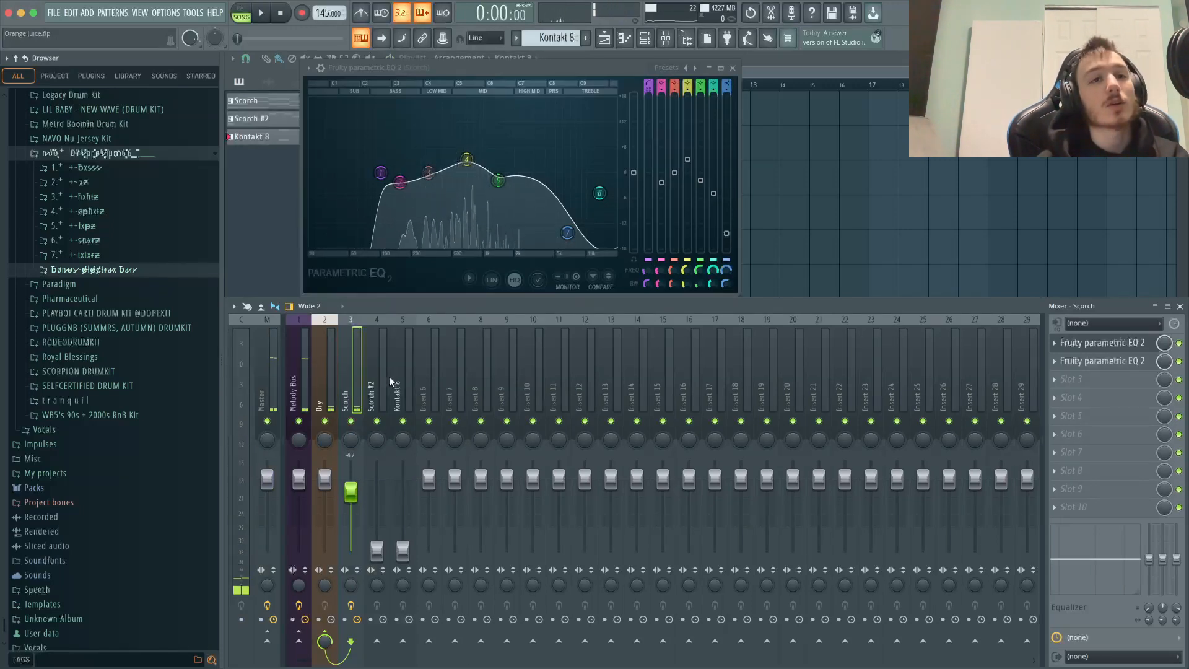
{"action": "left_click_drag", "start_coordinate": [377, 555], "coordinate": [350, 495]}
{"action": "key", "text": "space"}
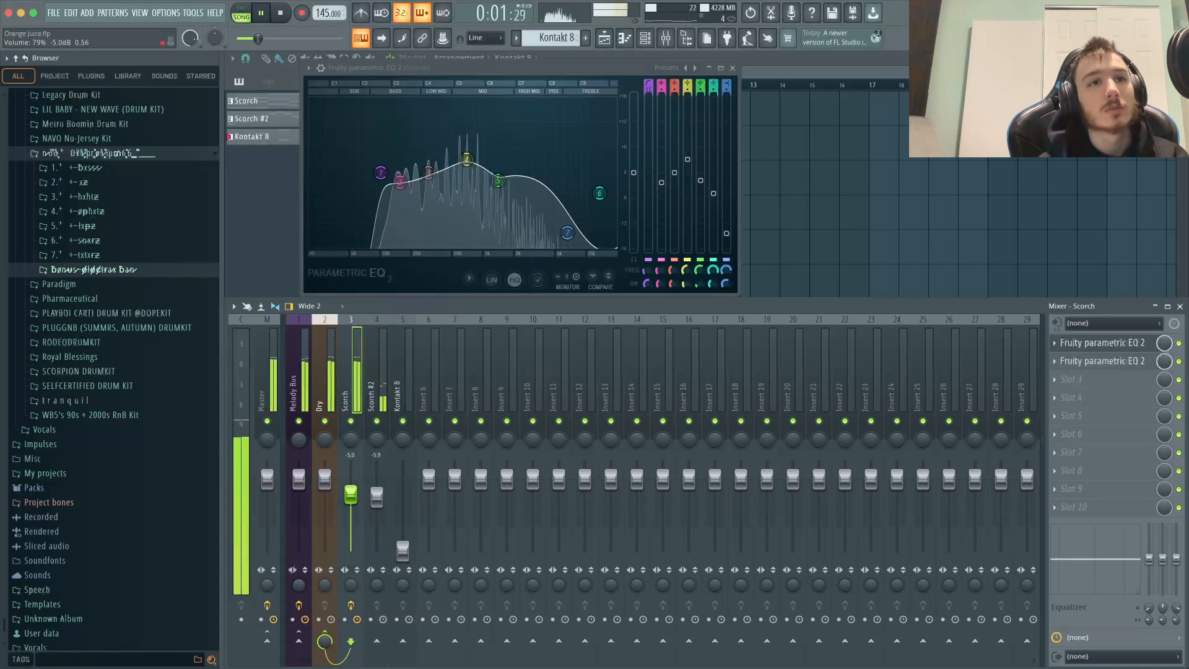
Add Fruity parametric EQ 2 in slot 1 of the Scorch #2 track and move its window over the mixer
{"action": "left_click", "coordinate": [383, 402]}
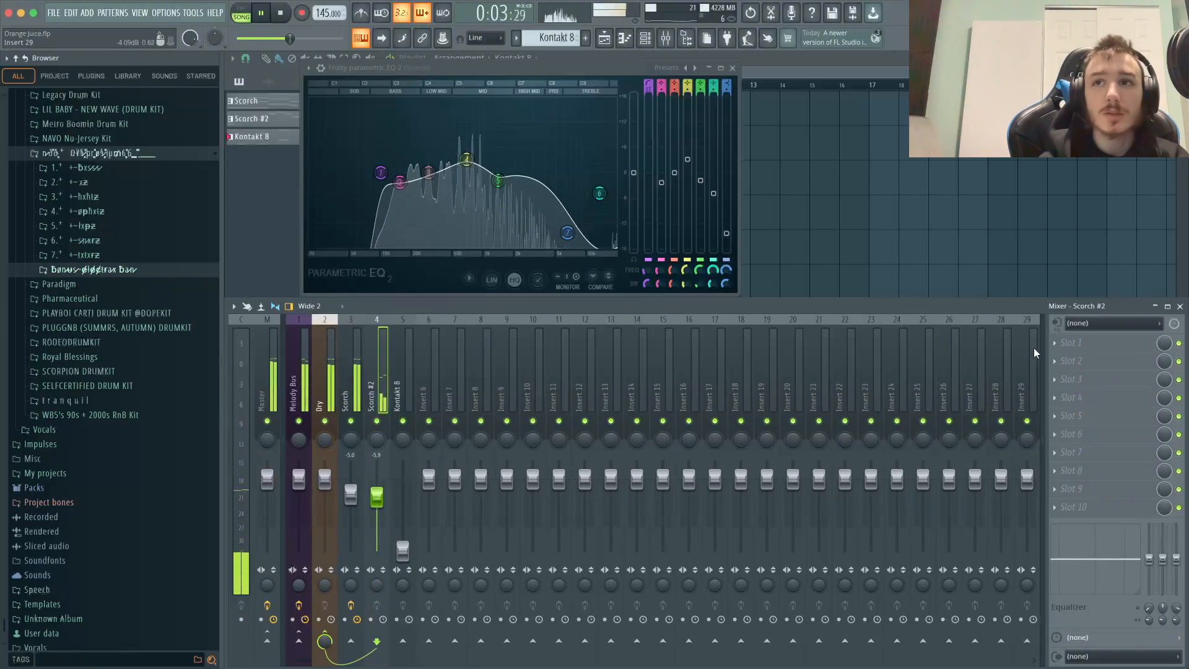
{"action": "left_click", "coordinate": [1062, 342]}
{"action": "left_click", "coordinate": [918, 24]}
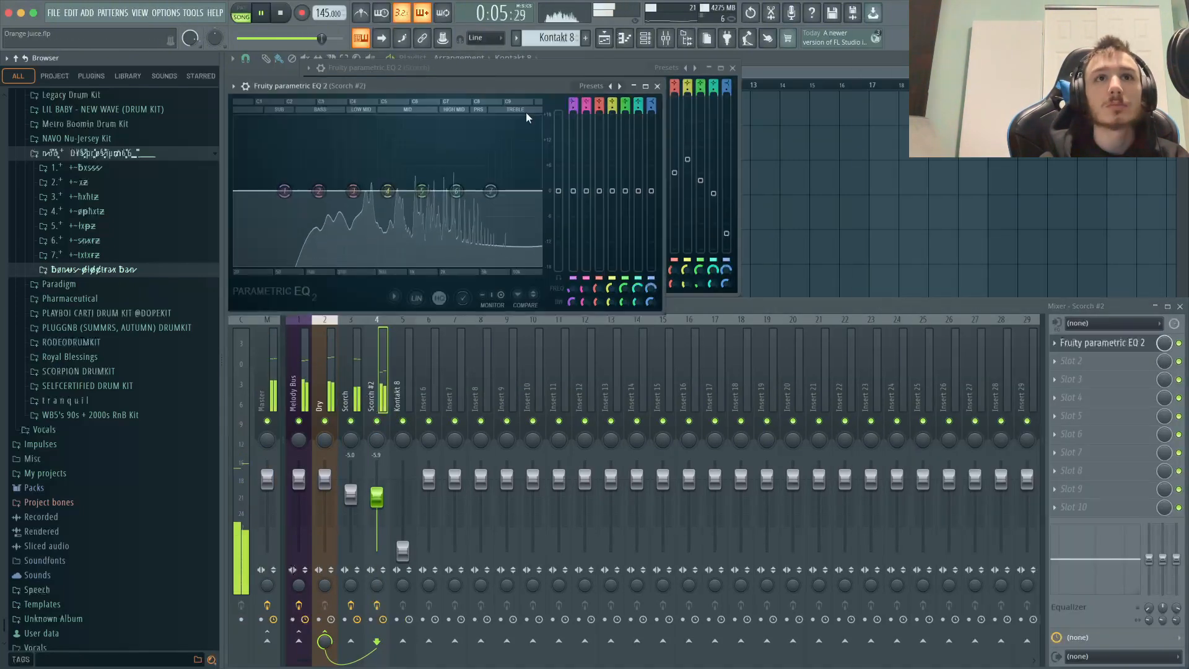
{"action": "left_click_drag", "start_coordinate": [501, 85], "coordinate": [627, 268]}
Change band 1 of the Scorch #2 EQ to a high pass filter and raise its cutoff frequency
{"action": "right_click", "coordinate": [410, 378]}
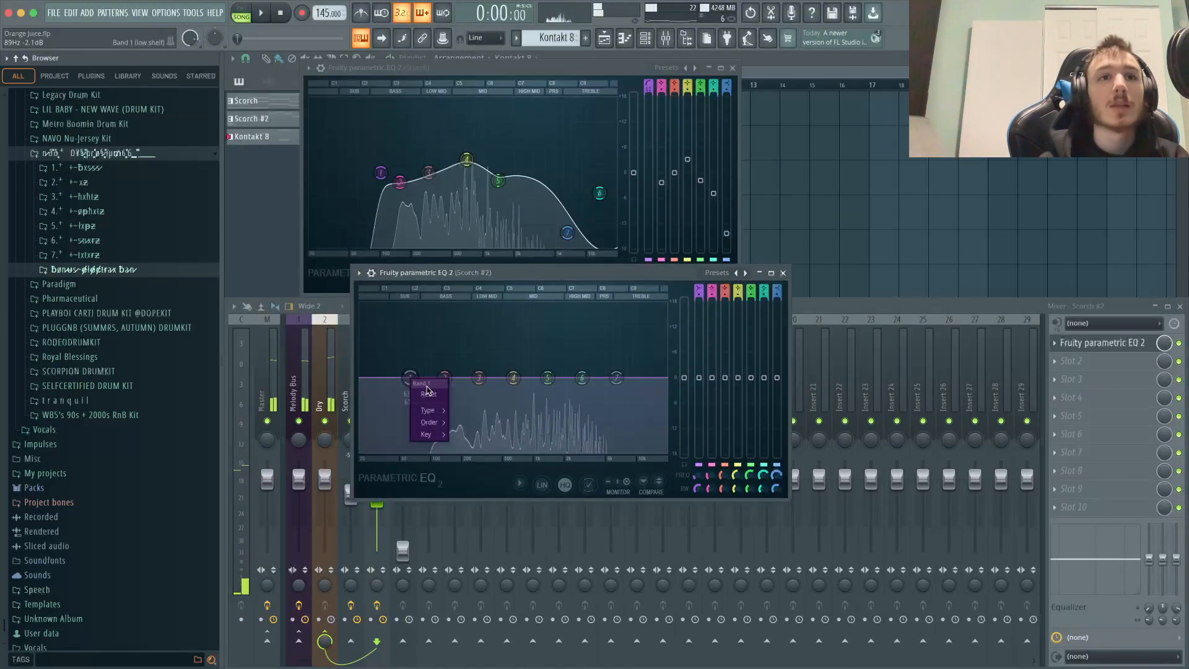
{"action": "mouse_move", "coordinate": [428, 412]}
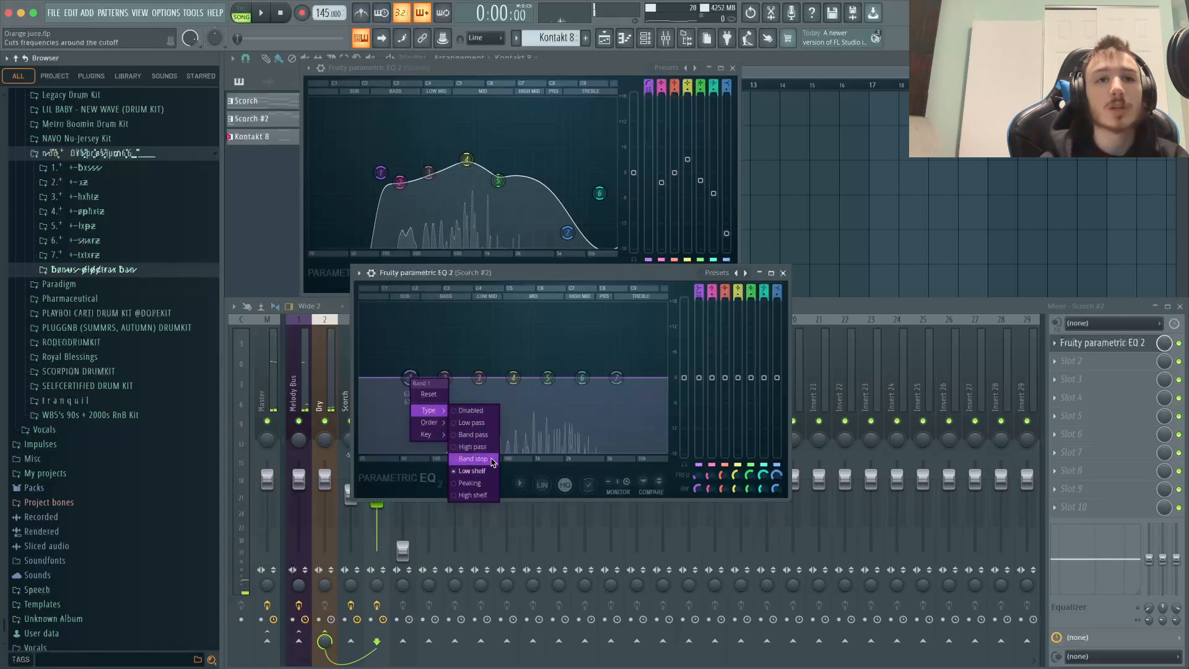
{"action": "left_click", "coordinate": [472, 447]}
{"action": "left_click_drag", "start_coordinate": [410, 378], "coordinate": [459, 387]}
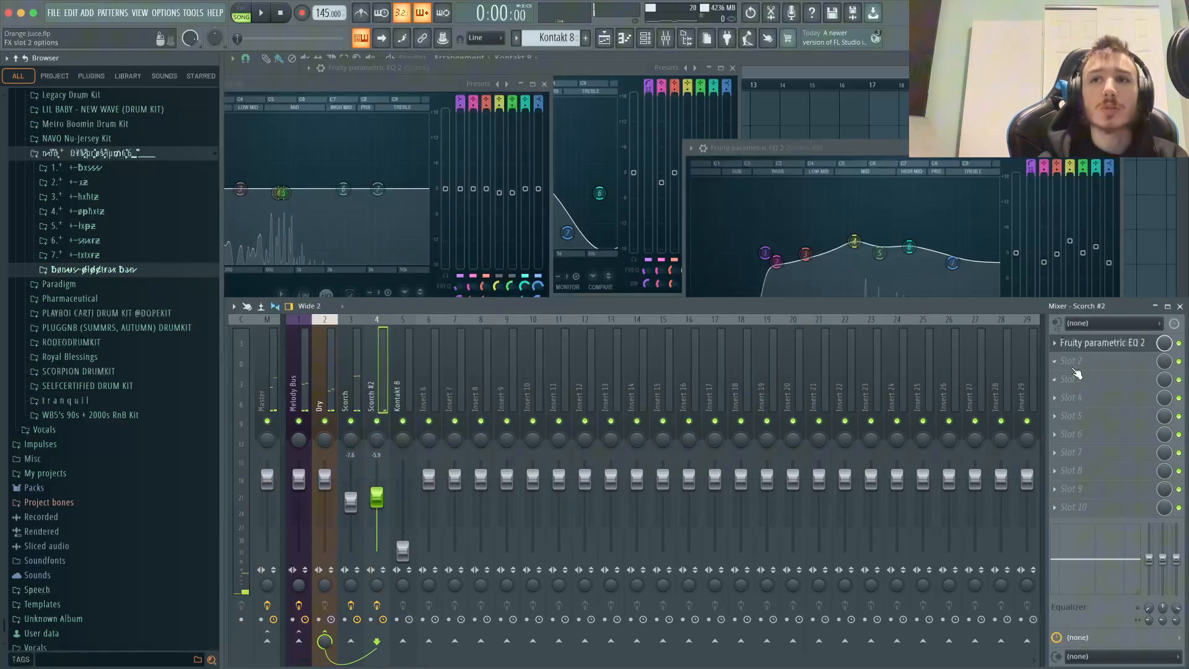
Insert RCompressor Stereo in slot 2 of Scorch #2, save the project, and lower the compressor's threshold slightly
{"action": "left_click", "coordinate": [1071, 362]}
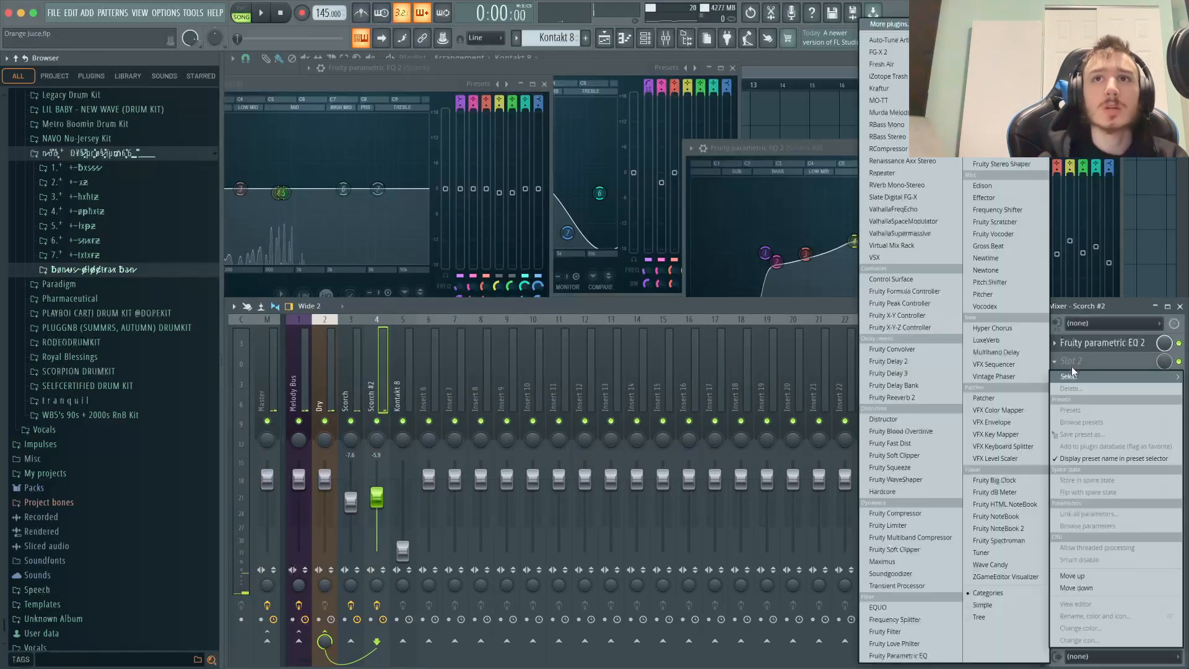
{"action": "left_click", "coordinate": [888, 148]}
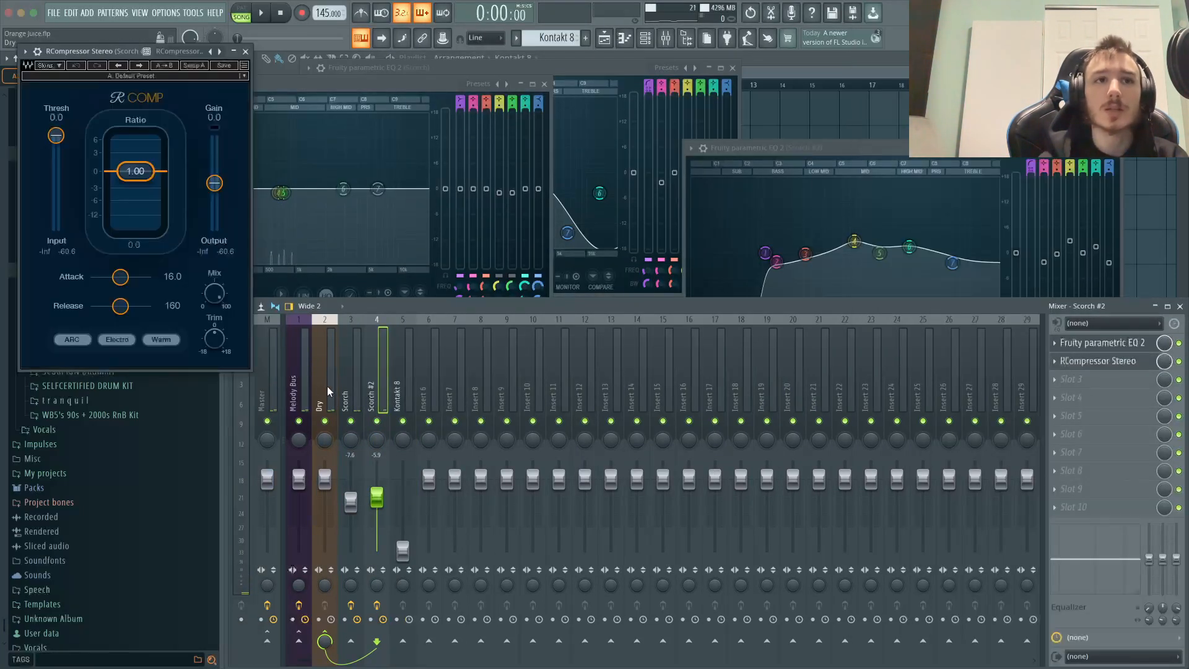
{"action": "left_click_drag", "start_coordinate": [100, 54], "coordinate": [654, 238]}
{"action": "key", "text": "ctrl+s"}
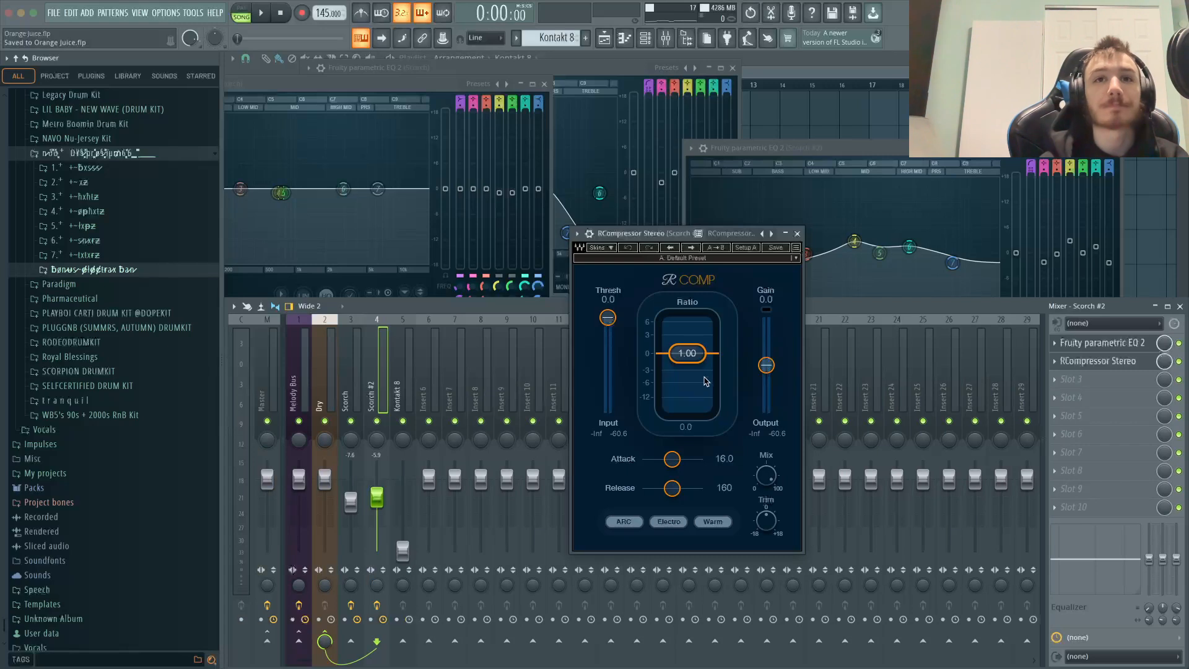
{"action": "left_click_drag", "start_coordinate": [607, 318], "coordinate": [607, 323]}
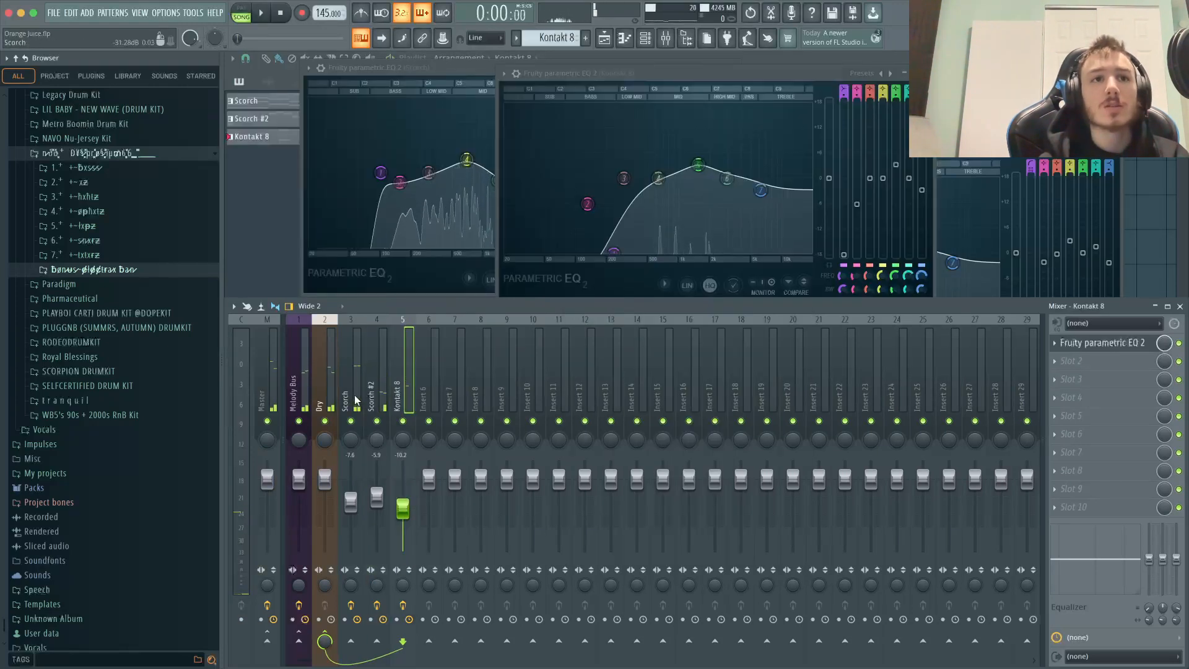
Copy the second Fruity parametric EQ 2 from the Scorch track to the Scorch #2 and Kontakt 8 tracks
{"action": "left_click", "coordinate": [353, 396]}
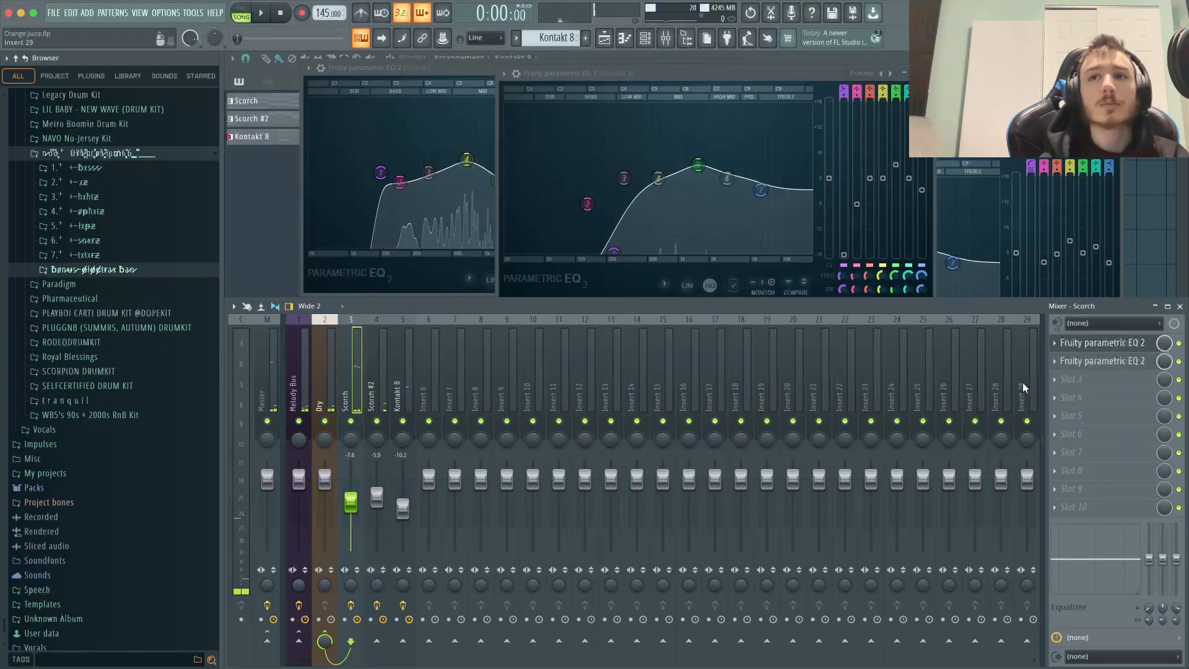
{"action": "left_click", "coordinate": [1055, 361]}
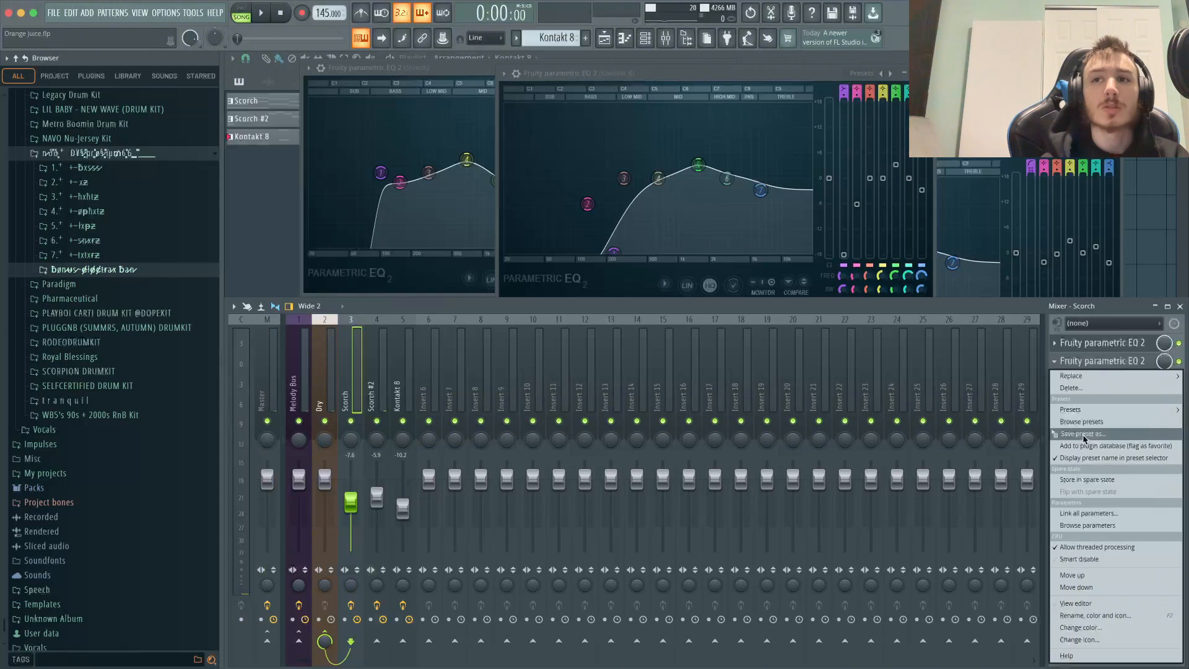
{"action": "left_click_drag", "start_coordinate": [1084, 437], "coordinate": [376, 392]}
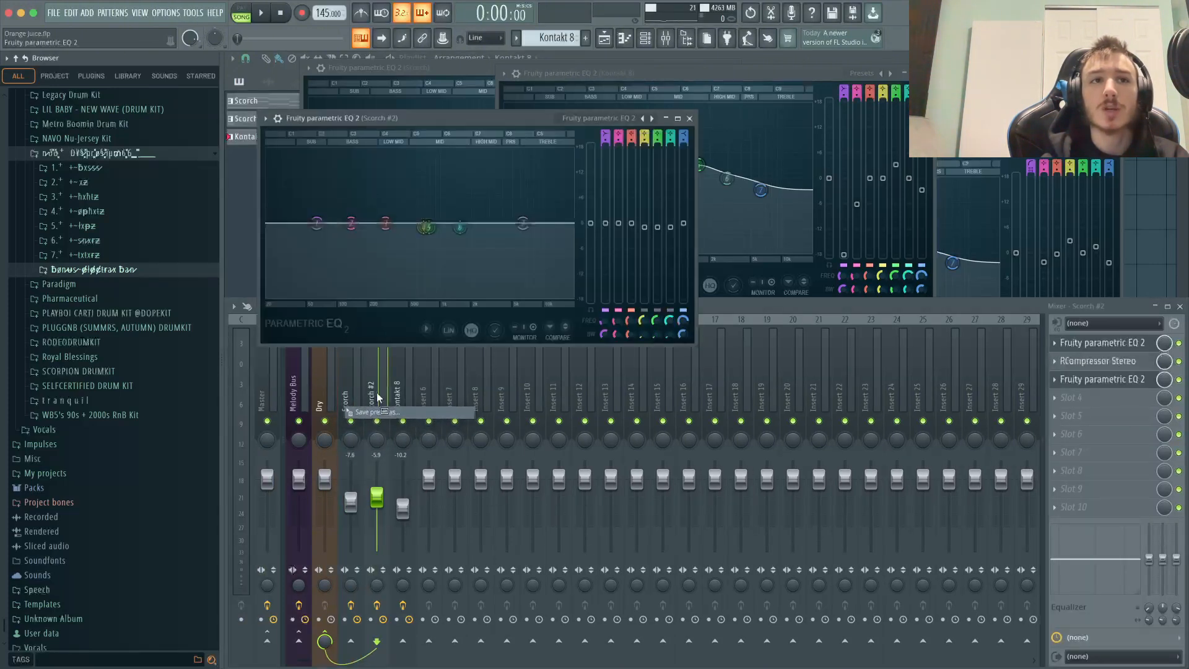
{"action": "left_click", "coordinate": [1061, 381]}
{"action": "left_click_drag", "start_coordinate": [1096, 436], "coordinate": [399, 383]}
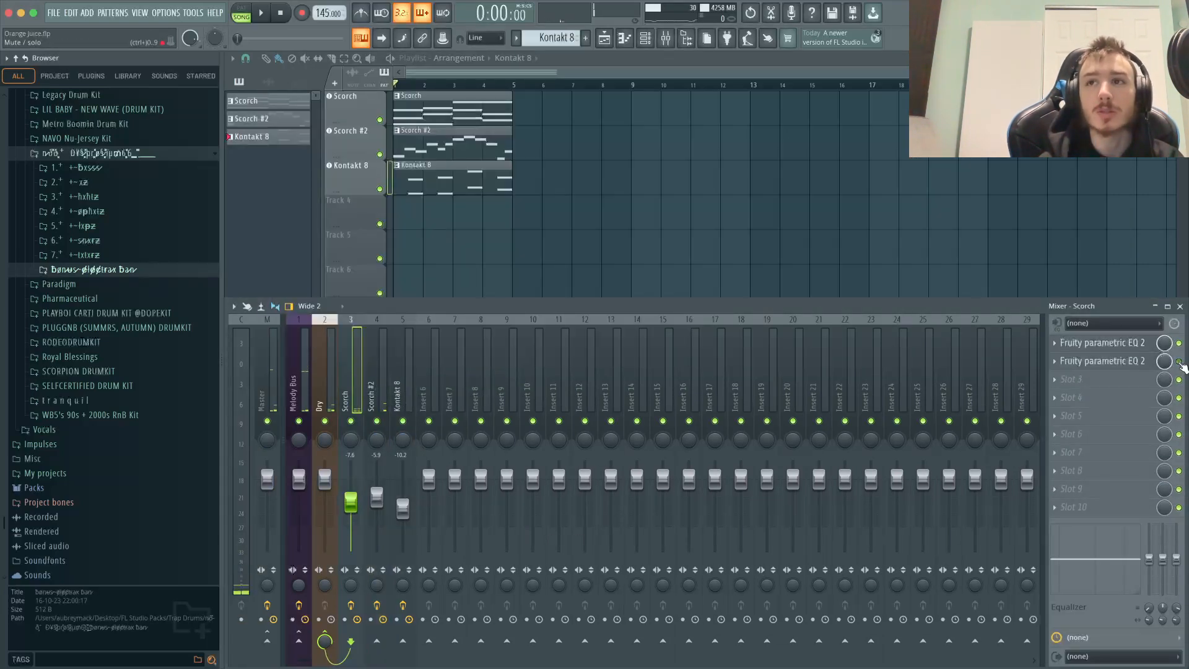
Go through the Scorch, Scorch #2 and Kontakt 8 tracks during playback to compare the effect of the copied EQs
{"action": "key", "text": "Right"}
{"action": "key", "text": "Right"}
{"action": "key", "text": "Left"}
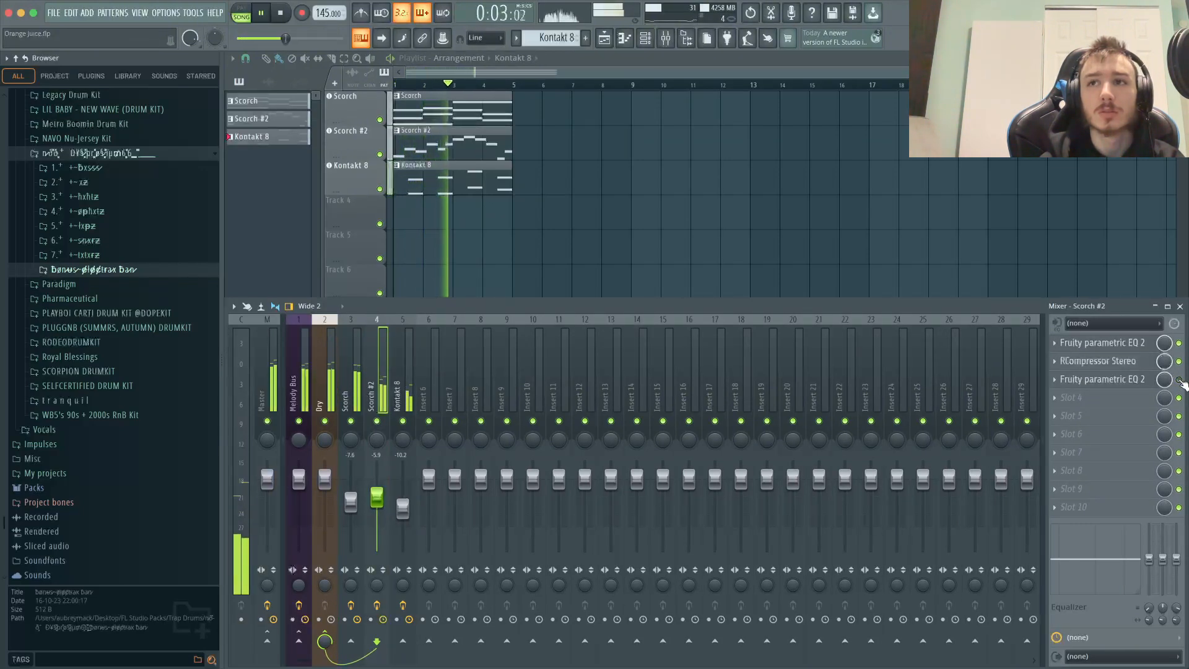
{"action": "key", "text": "Right"}
{"action": "key", "text": "Left"}
{"action": "key", "text": "Left"}
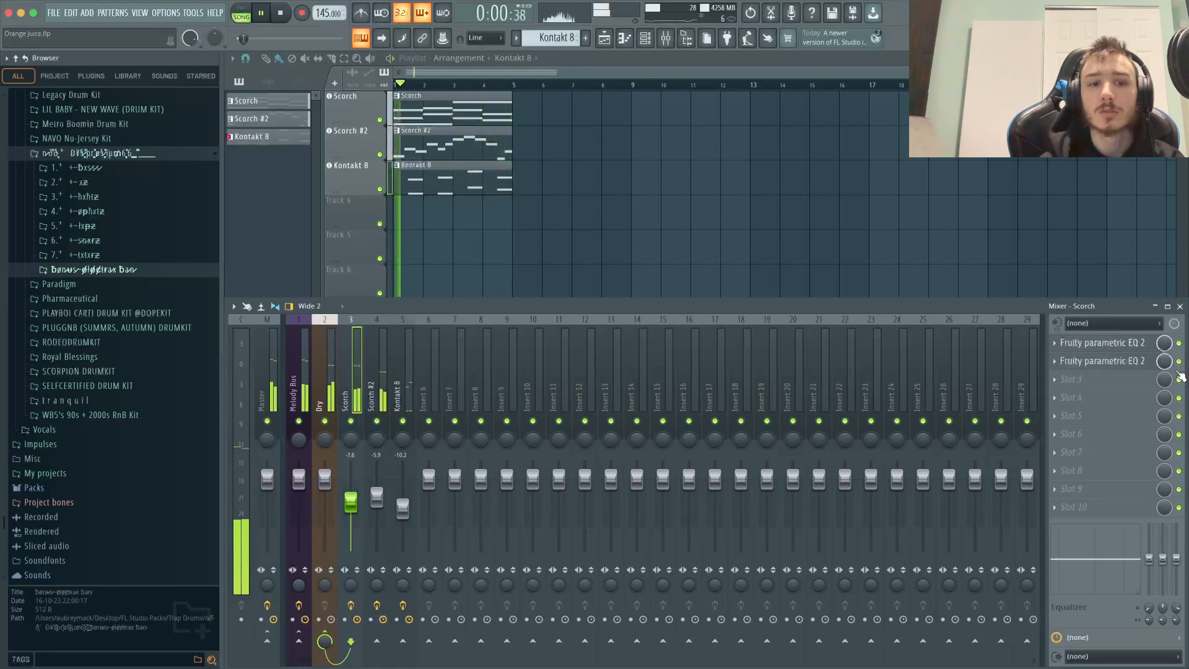
{"action": "key", "text": "space"}
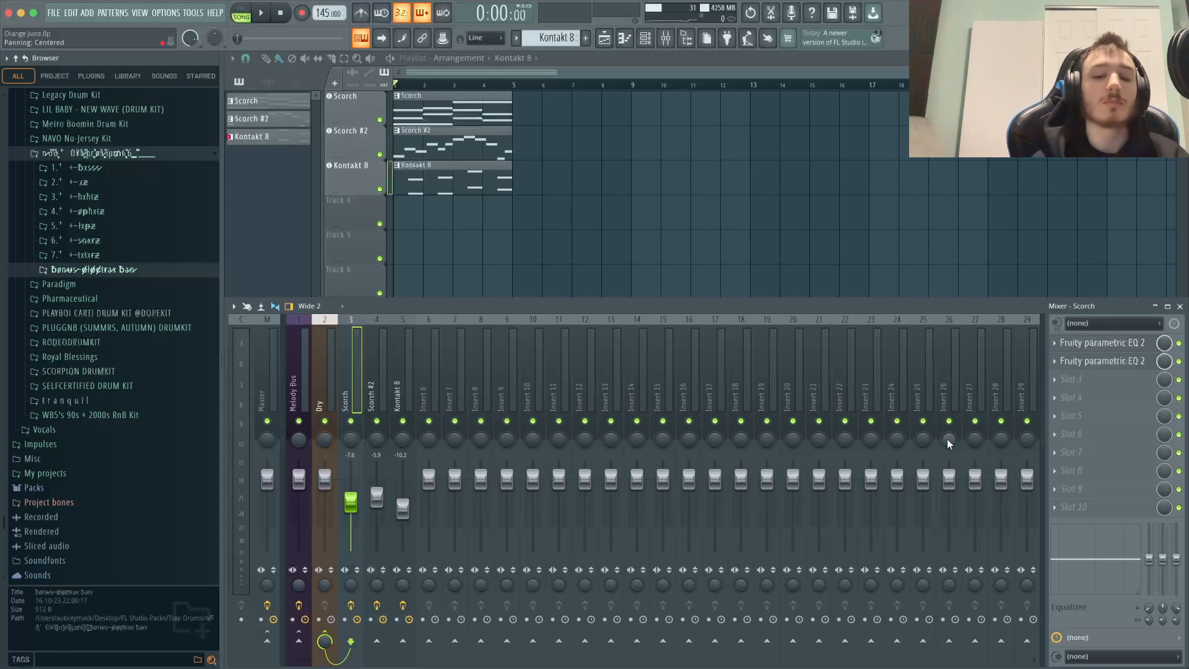
Enable and open the Virtual Mix Rack on the Melody Bus, and save the project
{"action": "key", "text": "Left"}
{"action": "key", "text": "Left"}
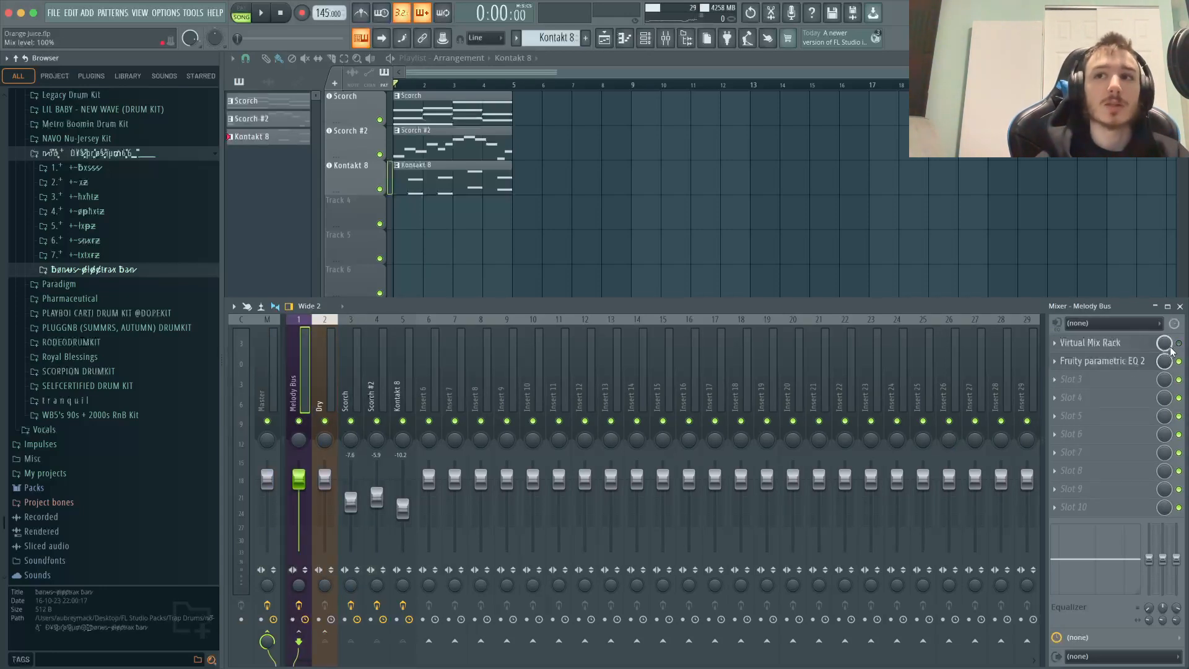
{"action": "left_click", "coordinate": [1178, 344]}
{"action": "left_click", "coordinate": [1136, 348]}
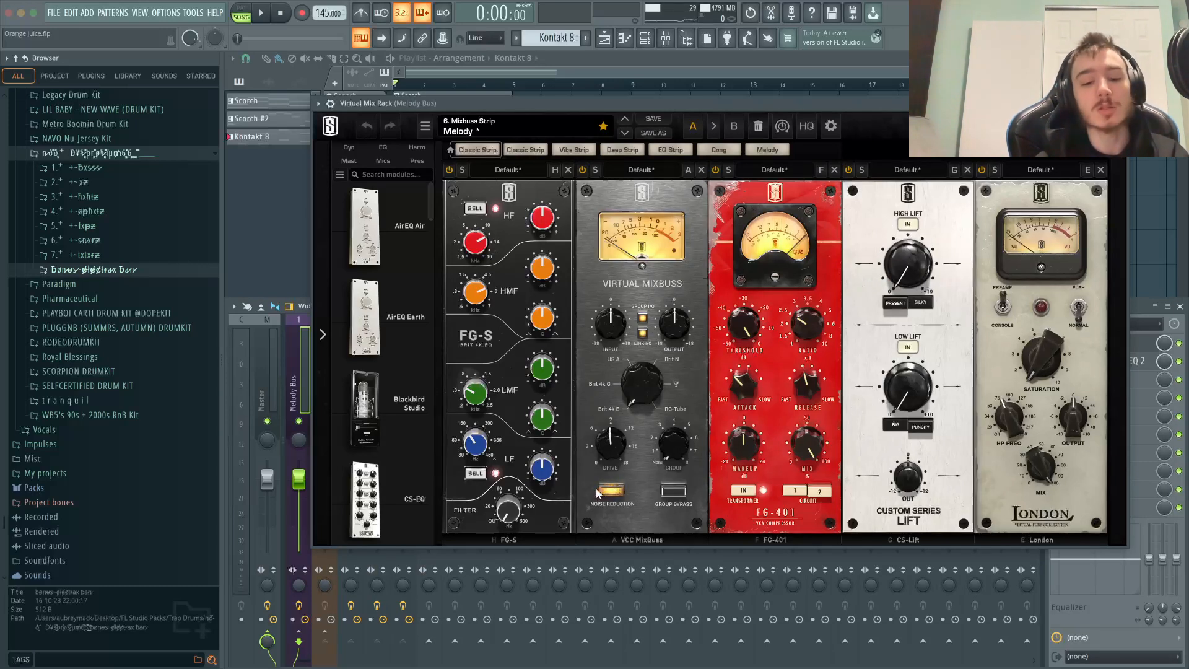
{"action": "key", "text": "ctrl+s"}
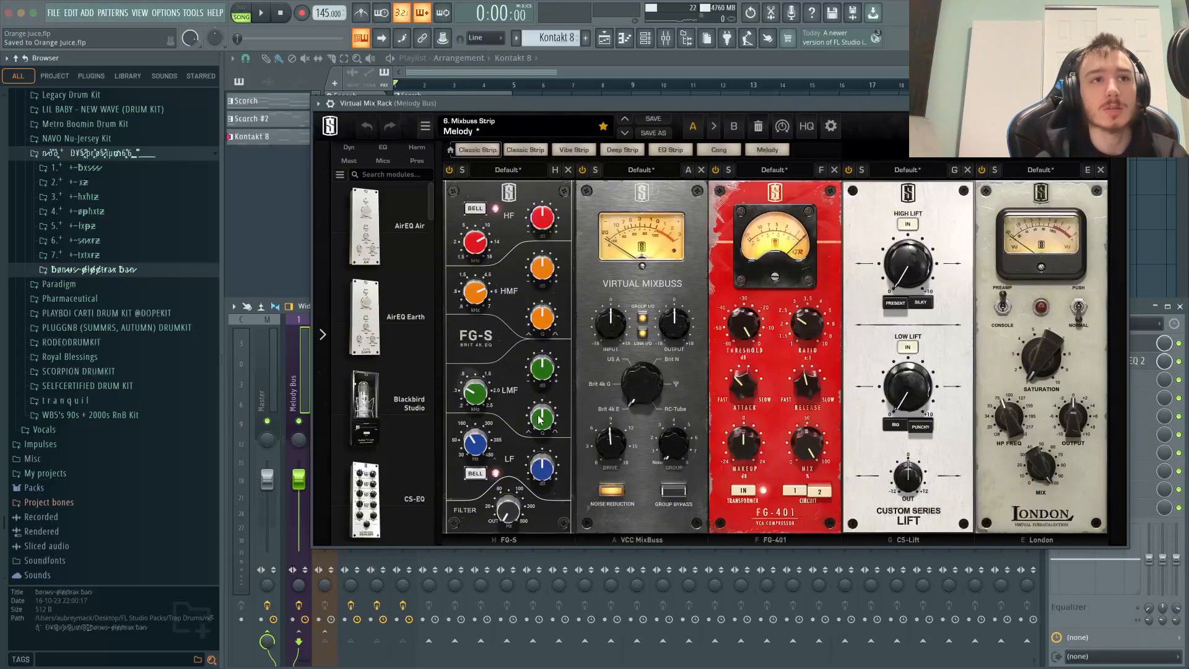
Set the FG-S low-mid band to 371 Hz with a +1.04 dB boost, adjust its Q during playback, and save the project
{"action": "left_click_drag", "start_coordinate": [538, 419], "coordinate": [539, 413]}
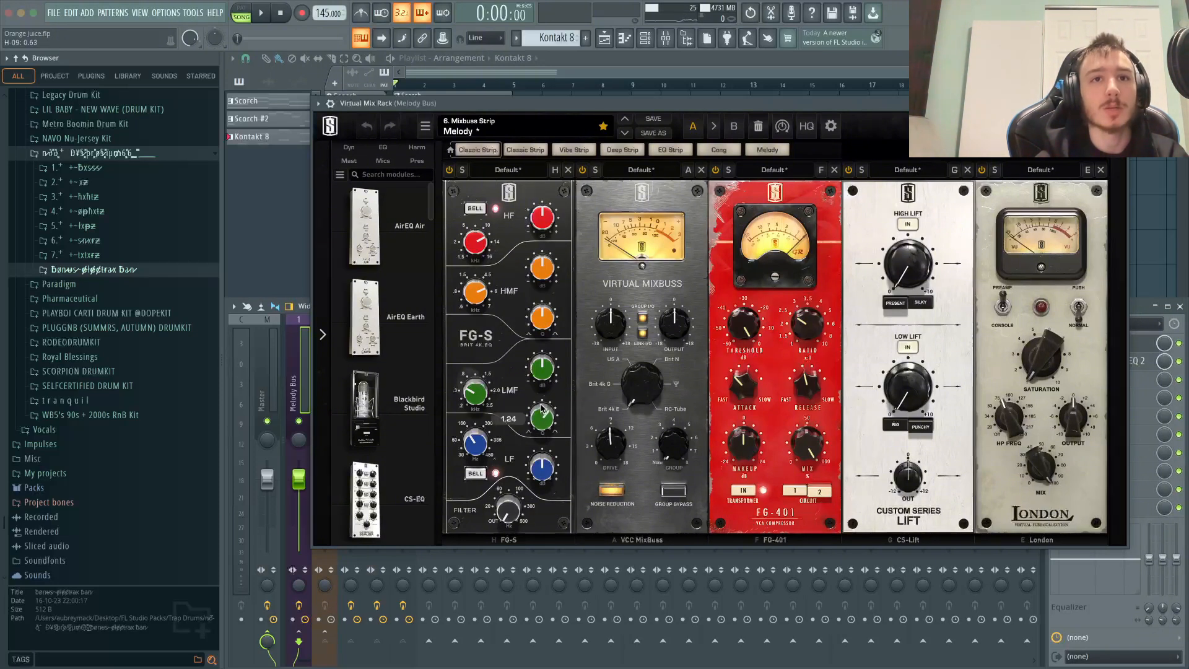
{"action": "left_click_drag", "start_coordinate": [536, 351], "coordinate": [540, 358]}
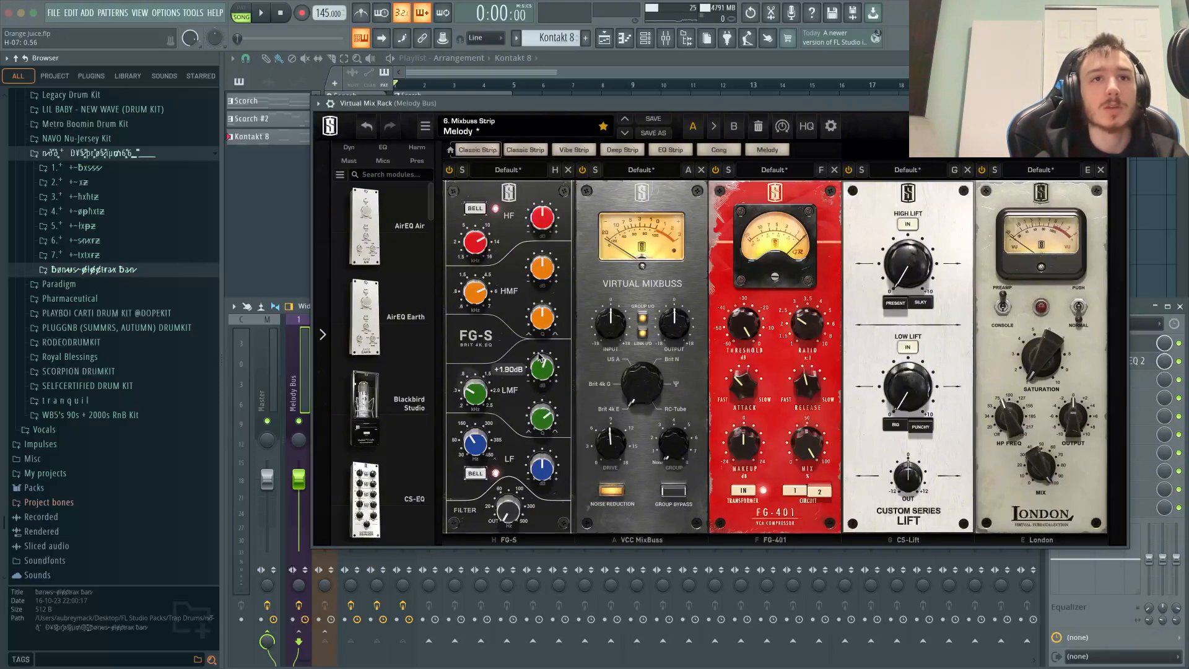
{"action": "key", "text": "ctrl+s"}
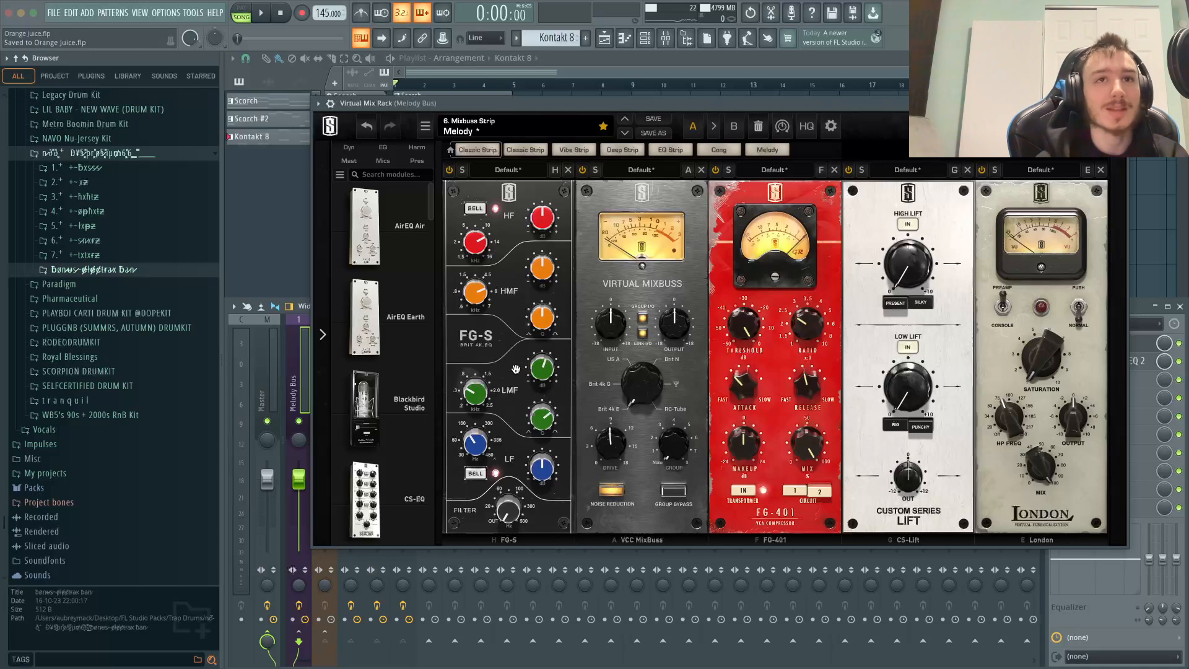
{"action": "key", "text": "space"}
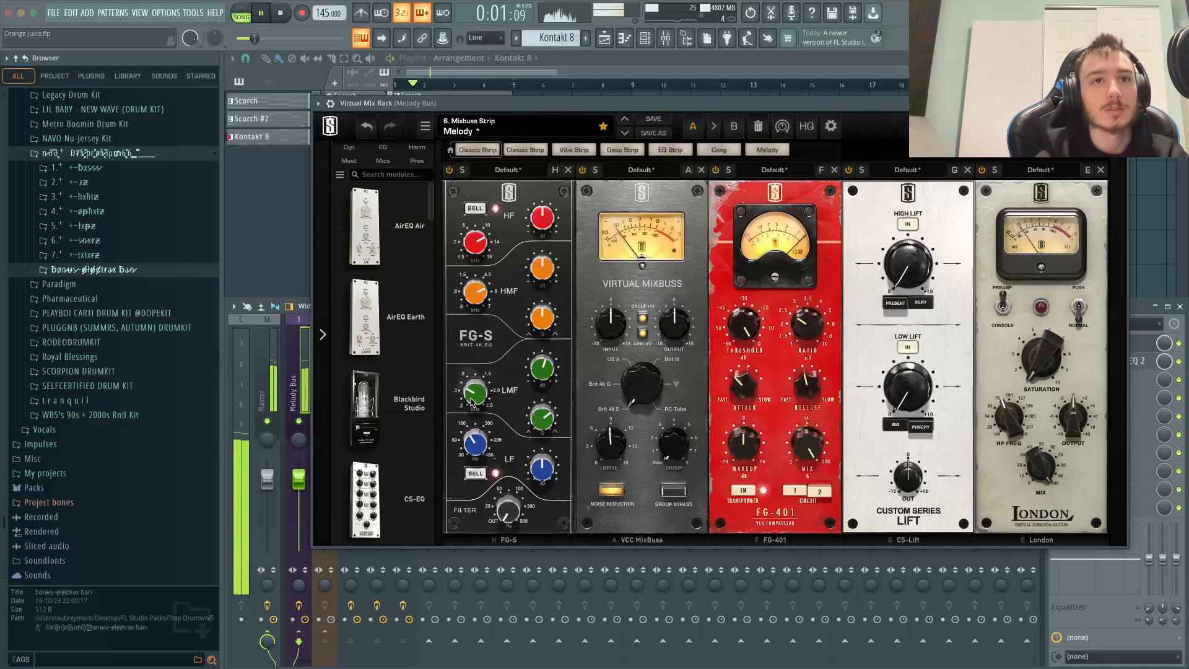
{"action": "left_click_drag", "start_coordinate": [474, 400], "coordinate": [471, 405]}
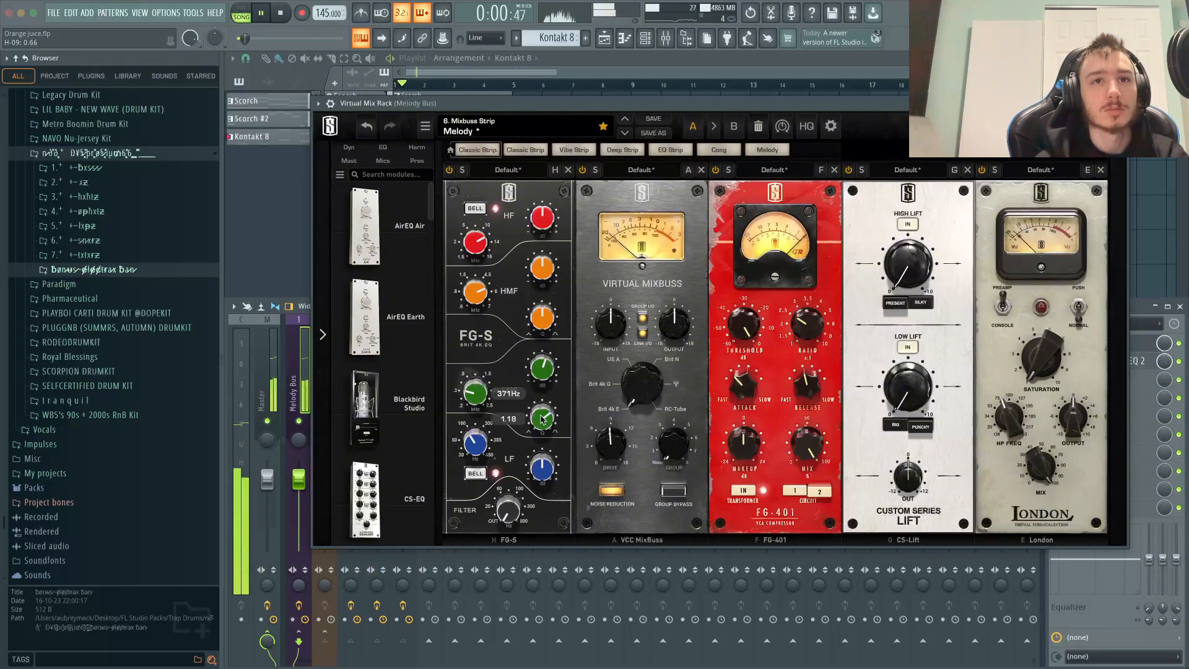
{"action": "left_click_drag", "start_coordinate": [541, 419], "coordinate": [536, 431]}
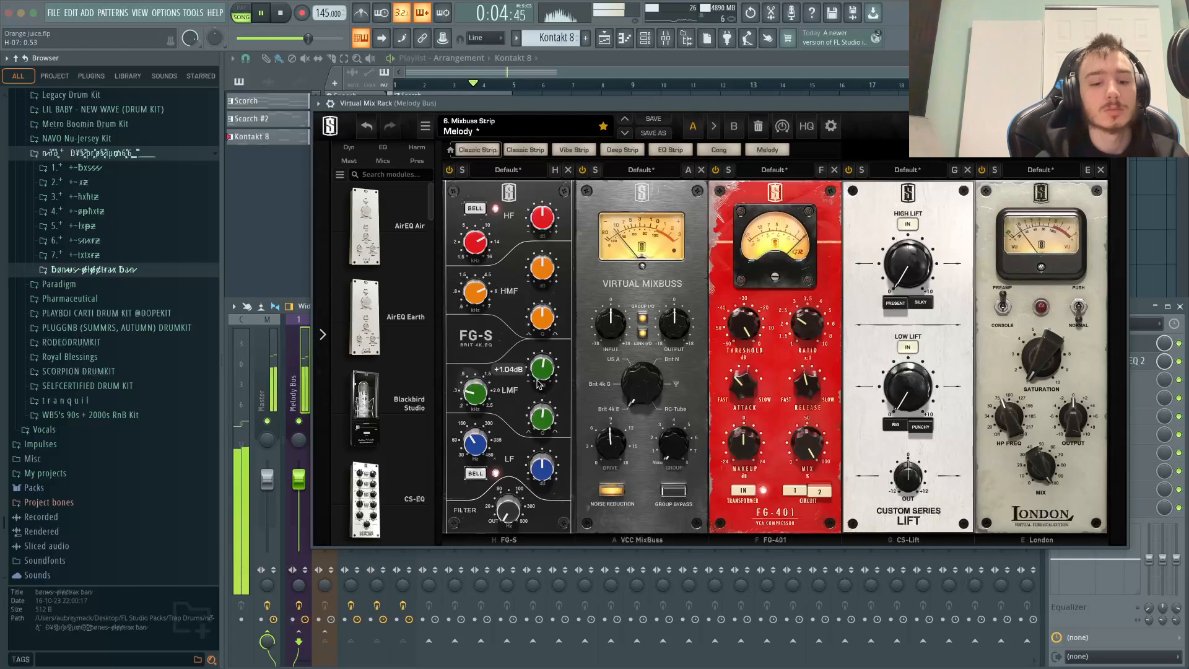
{"action": "key", "text": "ctrl+s"}
Set the FG-S high-mid band to 6.32 kHz, Q 2.17 and a -1.48 dB cut, and save the project
{"action": "left_click_drag", "start_coordinate": [541, 316], "coordinate": [539, 306]}
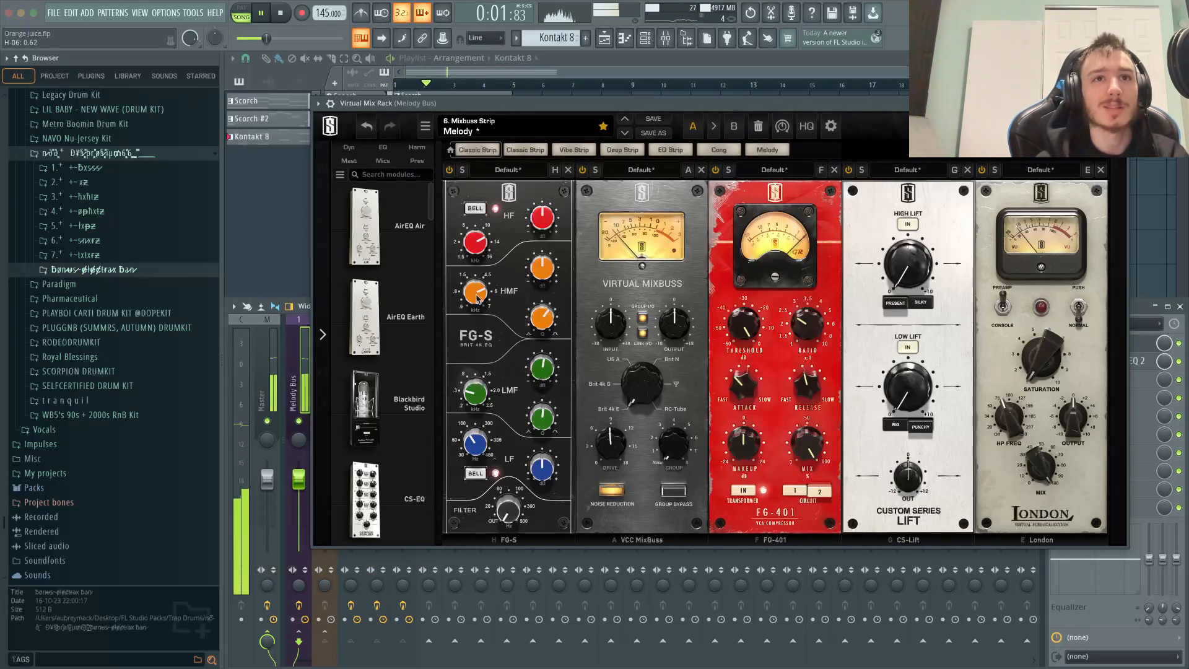
{"action": "left_click_drag", "start_coordinate": [541, 269], "coordinate": [542, 259]}
{"action": "left_click_drag", "start_coordinate": [468, 296], "coordinate": [468, 279]}
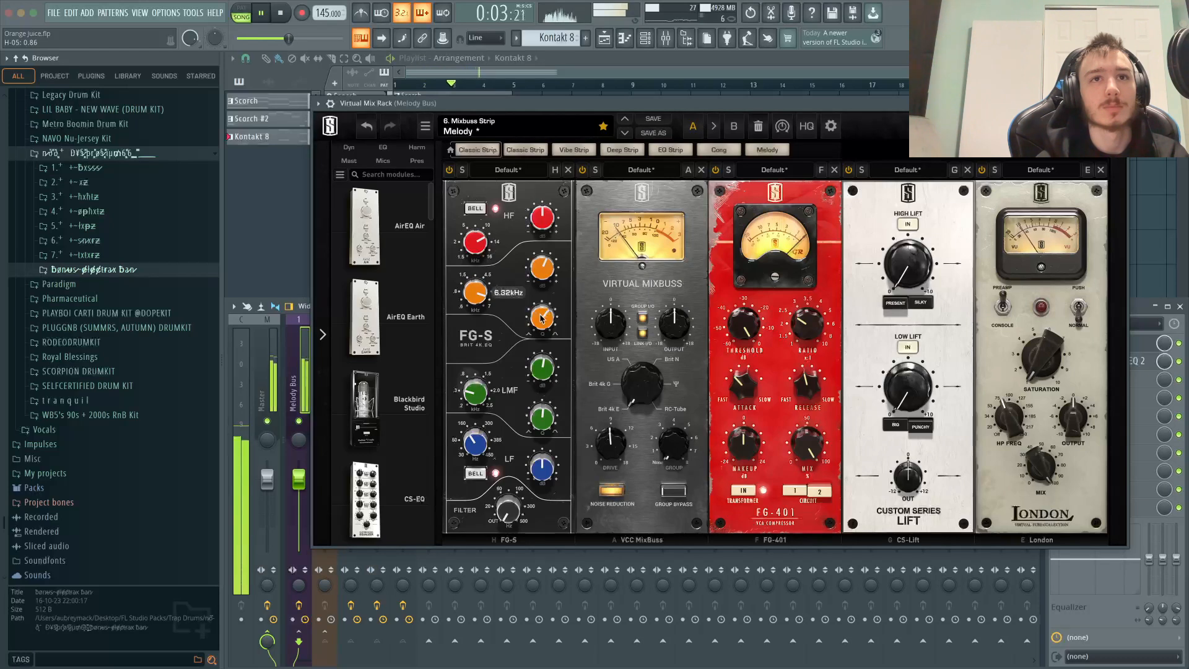
{"action": "left_click_drag", "start_coordinate": [537, 323], "coordinate": [531, 370]}
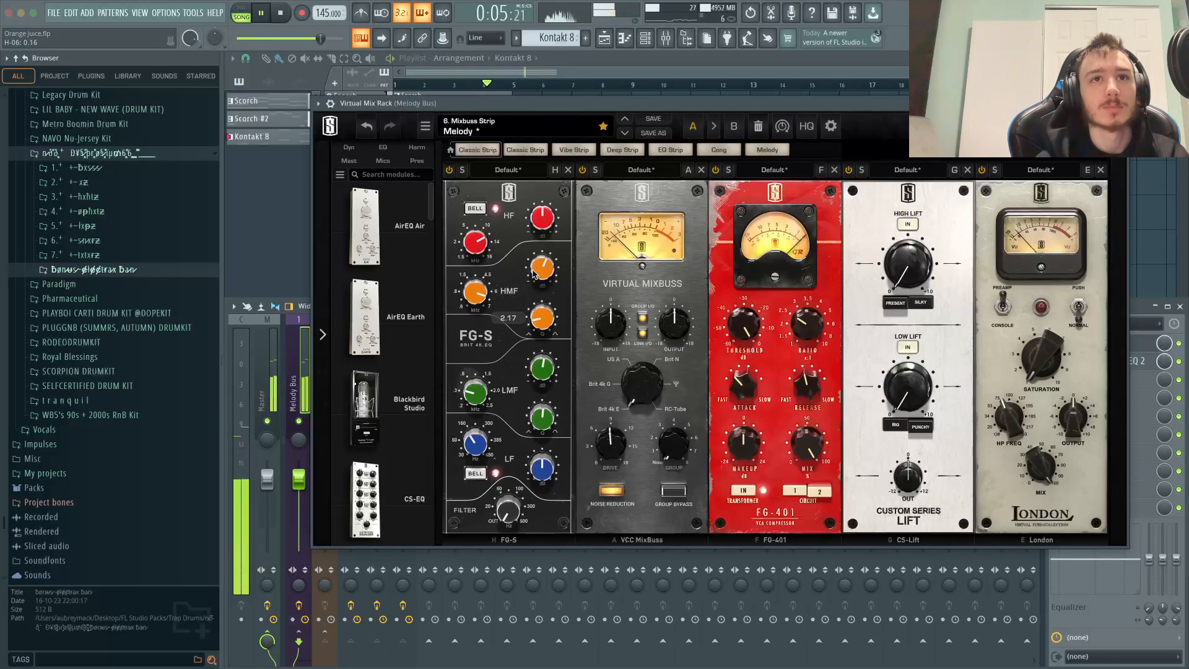
{"action": "mouse_move", "coordinate": [534, 275]}
{"action": "left_mouse_down"}
{"action": "mouse_move", "coordinate": [535, 264]}
{"action": "mouse_move", "coordinate": [539, 297]}
{"action": "left_mouse_up"}
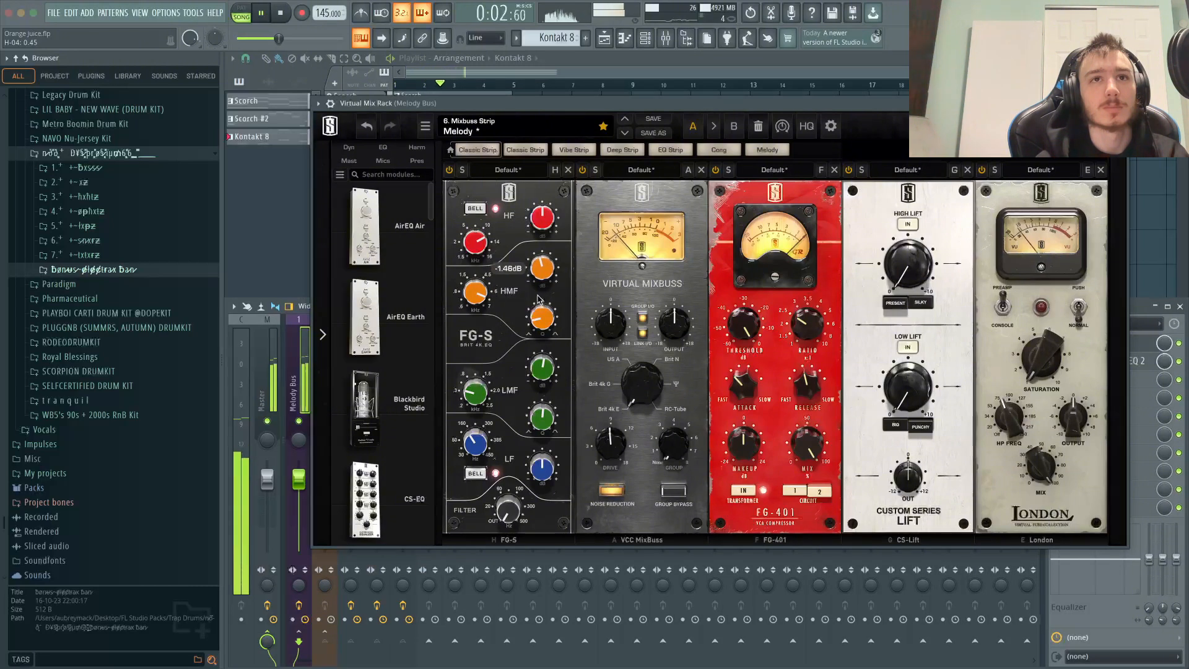
{"action": "key", "text": "ctrl+s"}
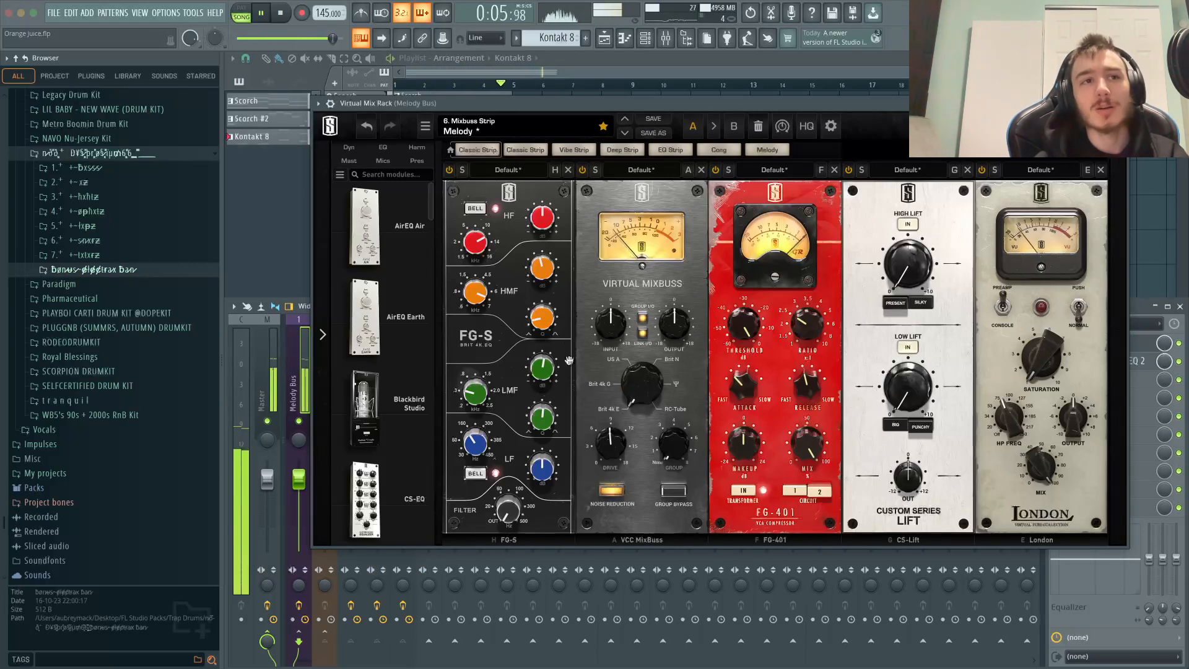
Set the FG-401 compressor's threshold to -14.0 dB with a slower attack and a higher ratio, and save the project
{"action": "left_click_drag", "start_coordinate": [742, 322], "coordinate": [745, 363]}
{"action": "mouse_move", "coordinate": [804, 337]}
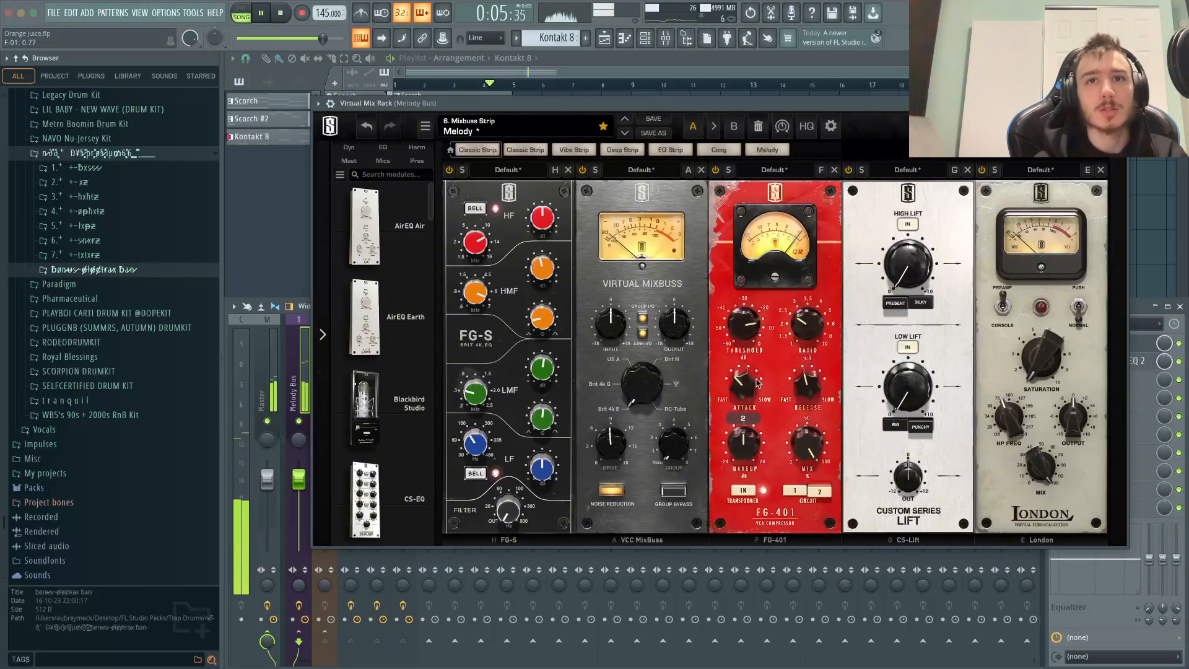
{"action": "mouse_move", "coordinate": [759, 373]}
{"action": "left_click_drag", "start_coordinate": [803, 329], "coordinate": [749, 324]}
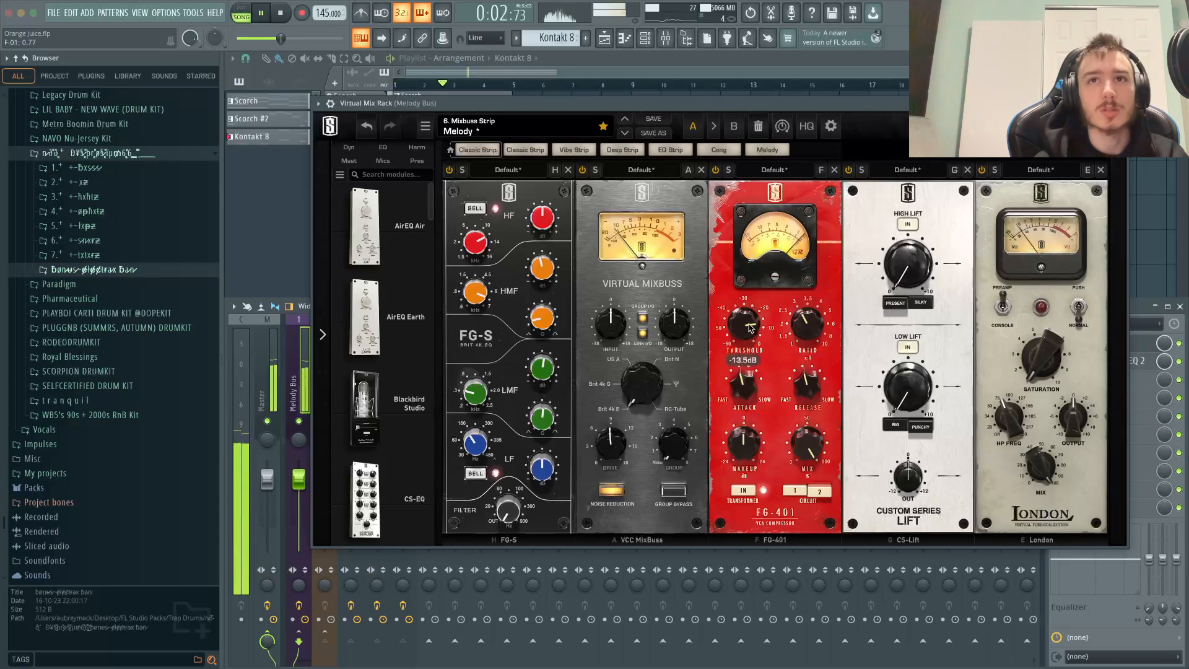
{"action": "key", "text": "super+s"}
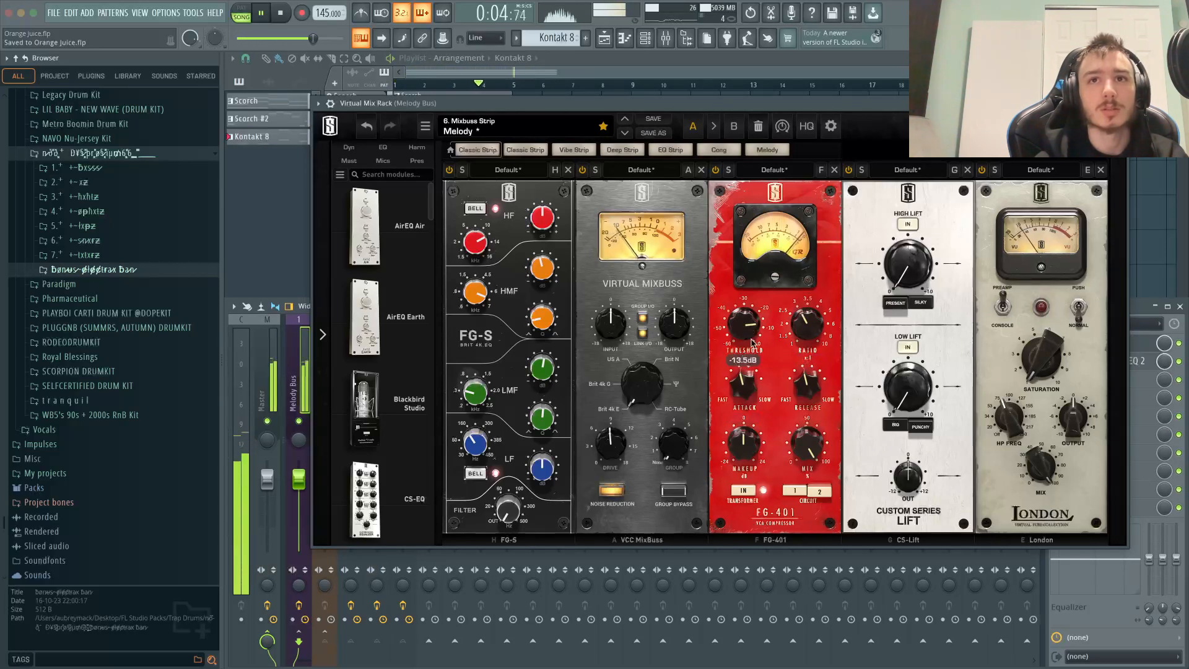
{"action": "left_click_drag", "start_coordinate": [817, 323], "coordinate": [817, 310]}
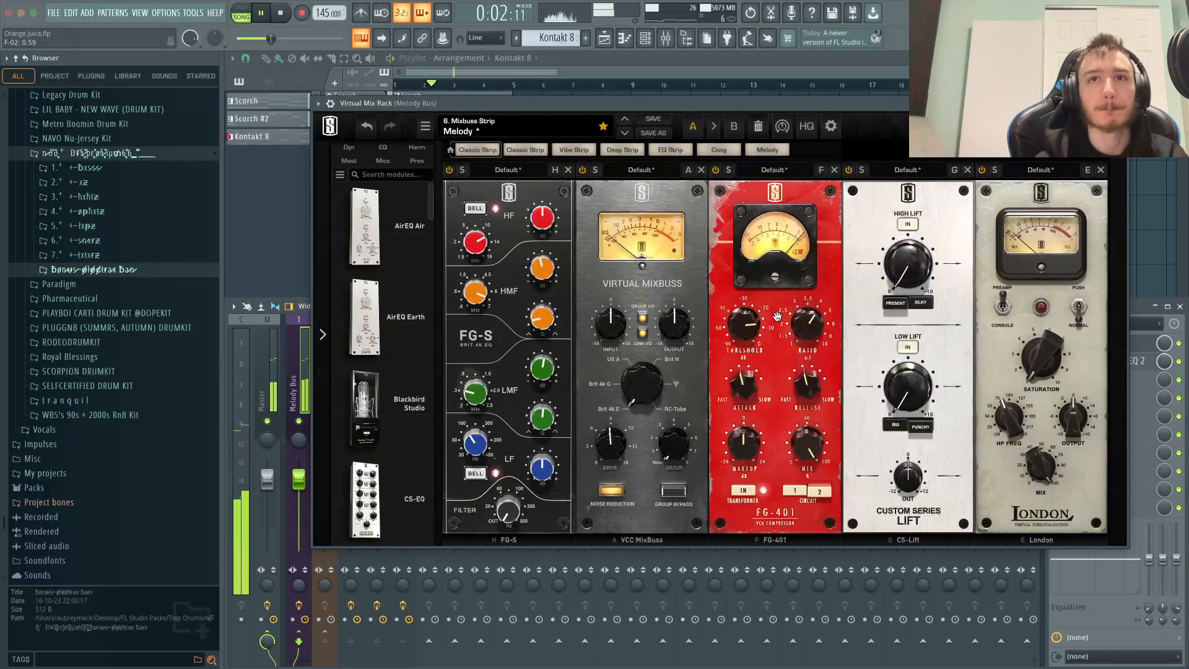
{"action": "mouse_move", "coordinate": [749, 320]}
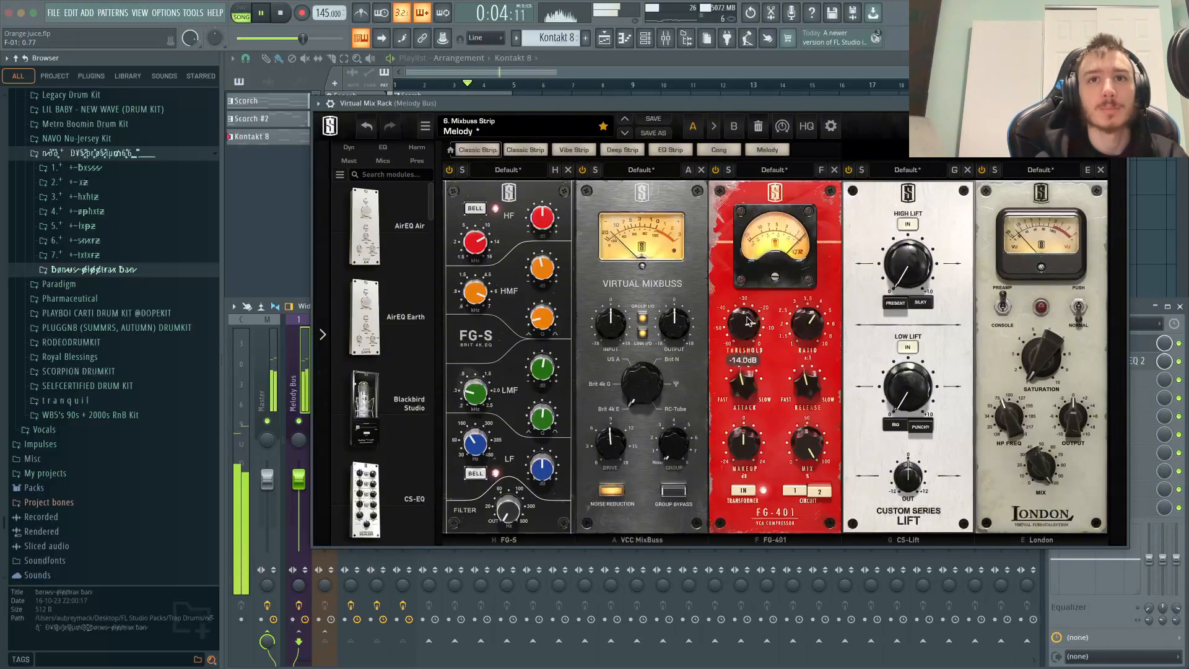
{"action": "scroll", "coordinate": [748, 321], "scroll_direction": "up", "scroll_amount": 2}
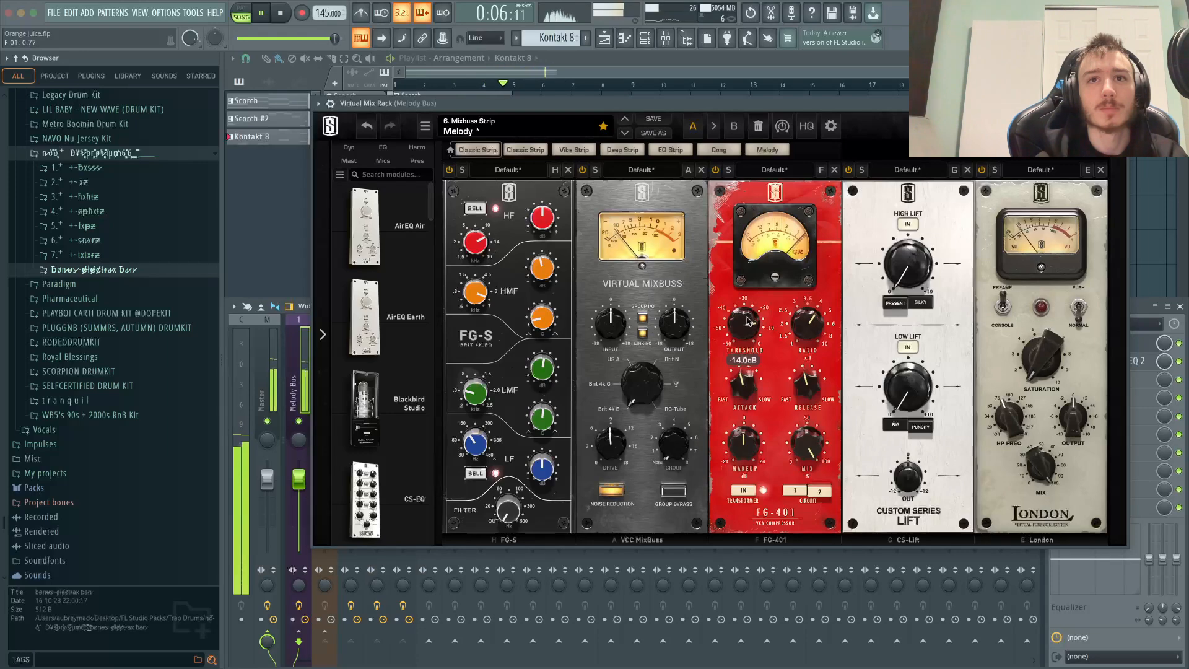
Review the Melody Bus EQ, and rebalance the faders during playback to -9.6 dB for Scorch and -9.9 dB for Kontakt 8
{"action": "left_click", "coordinate": [1090, 362]}
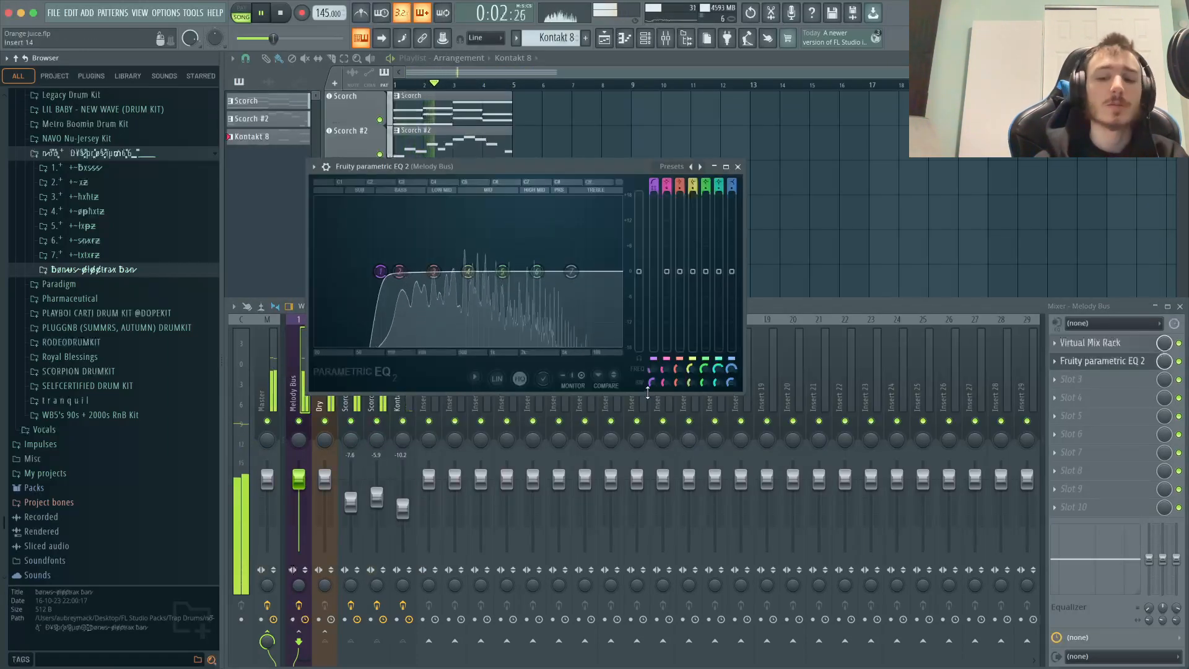
{"action": "key", "text": "space"}
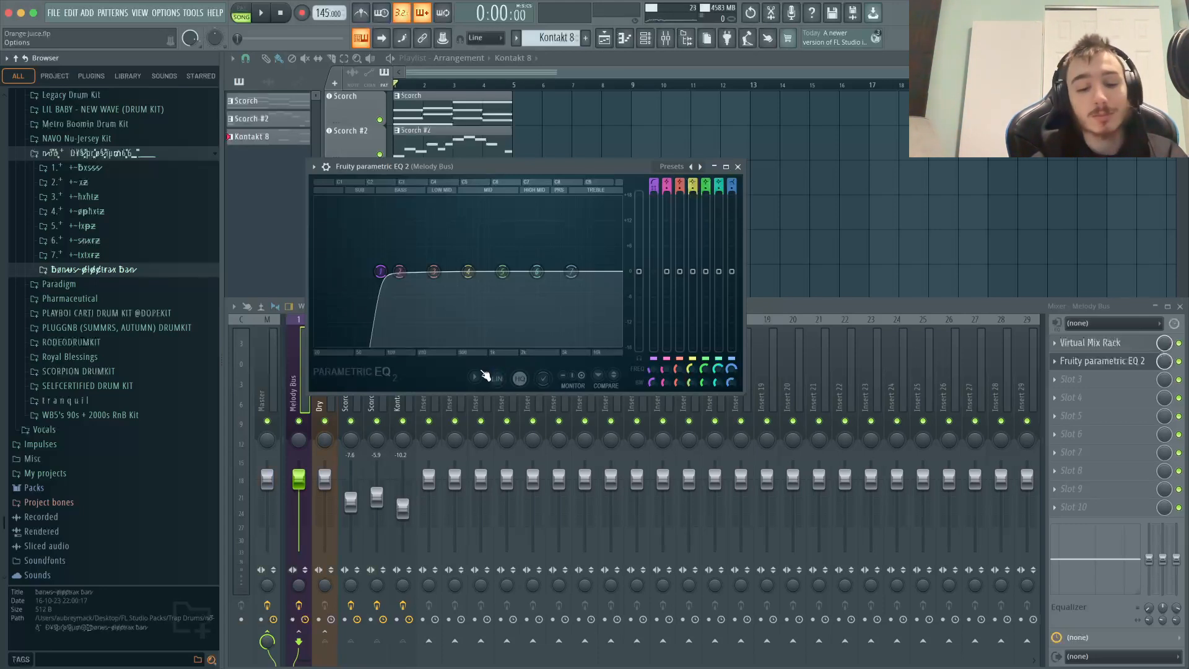
{"action": "key", "text": "space"}
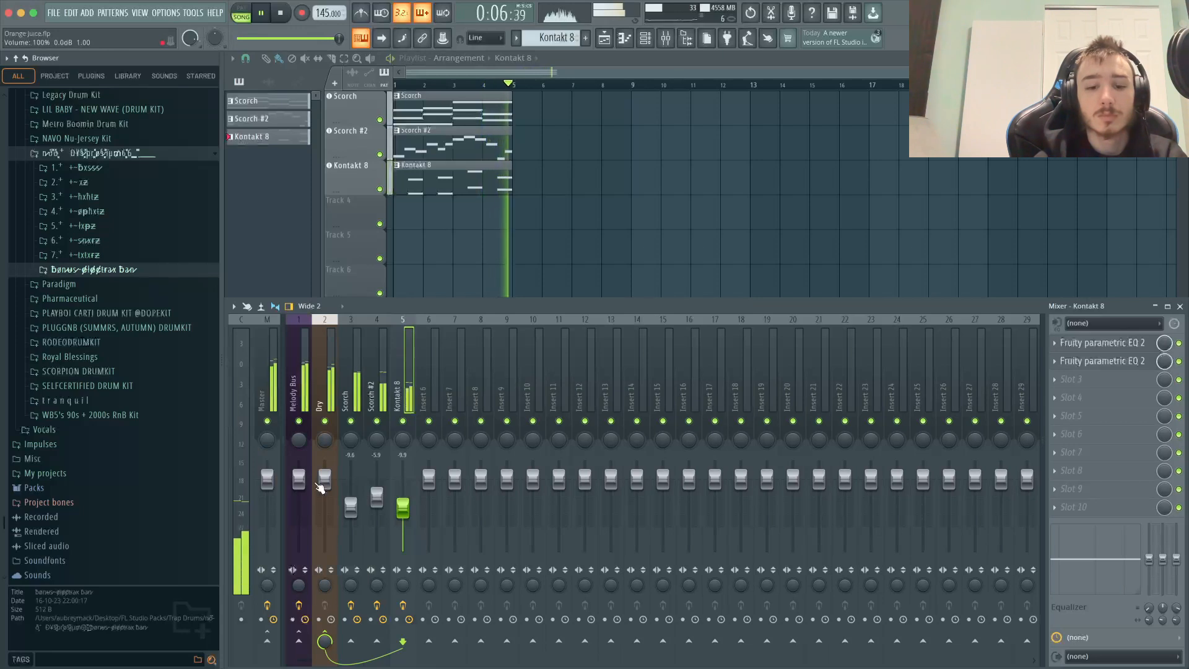
{"action": "key", "text": "space"}
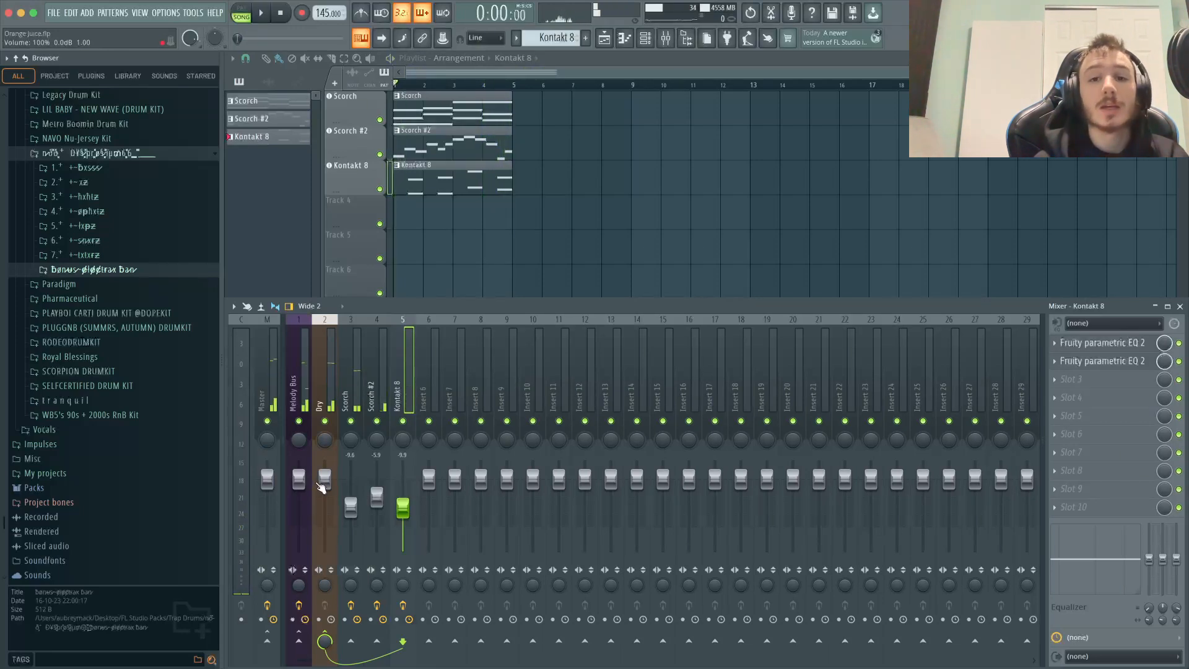